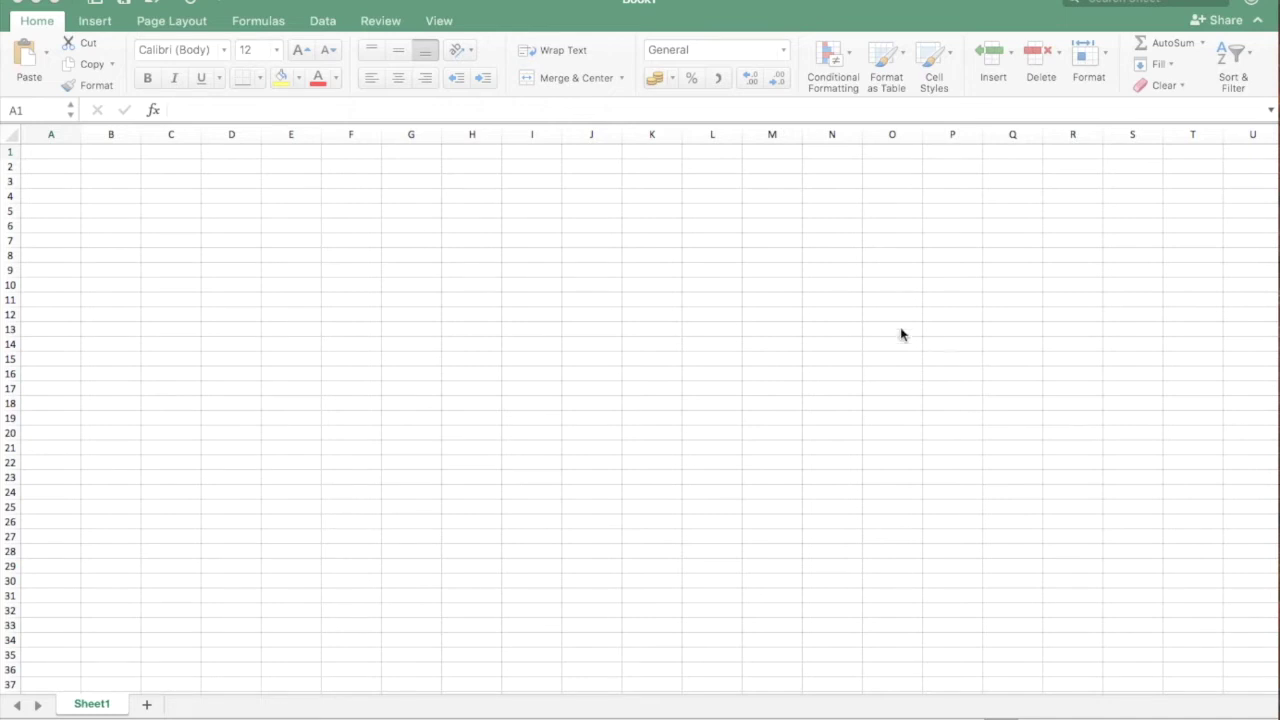
{"action": "left_click", "coordinate": [340, 400]}
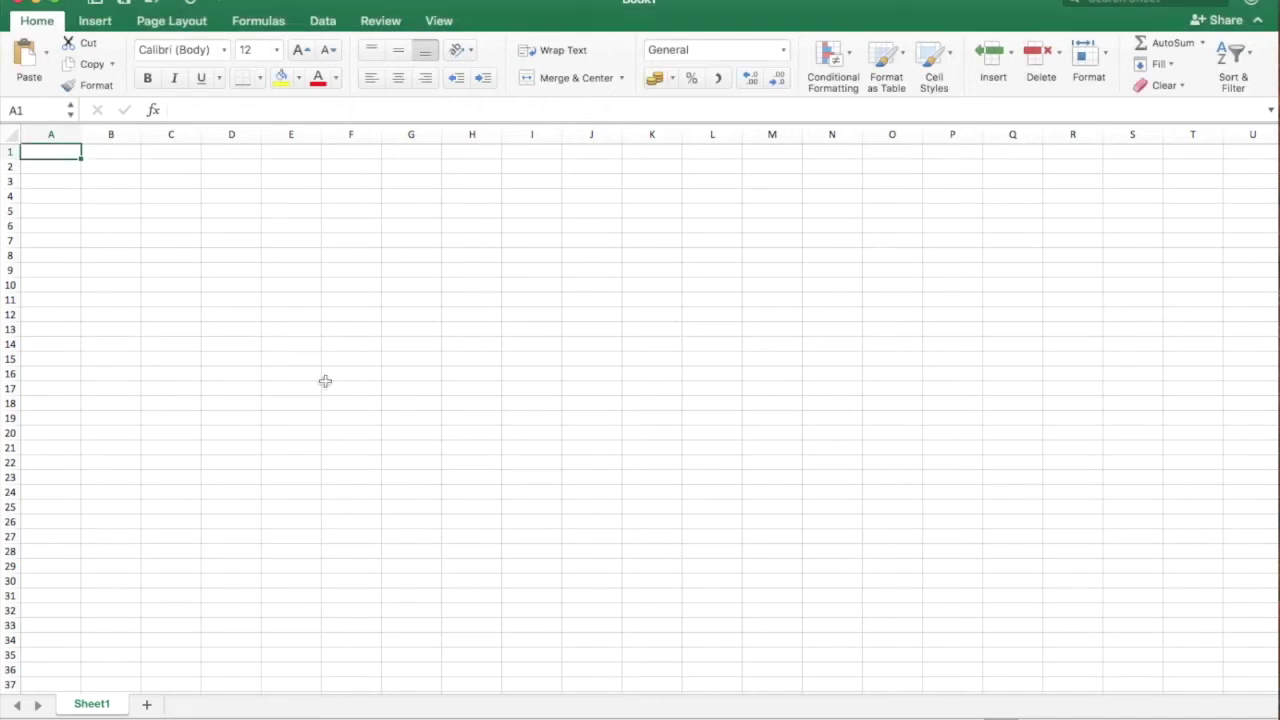
{"action": "left_click", "coordinate": [227, 151]}
{"action": "type", "text": "="}
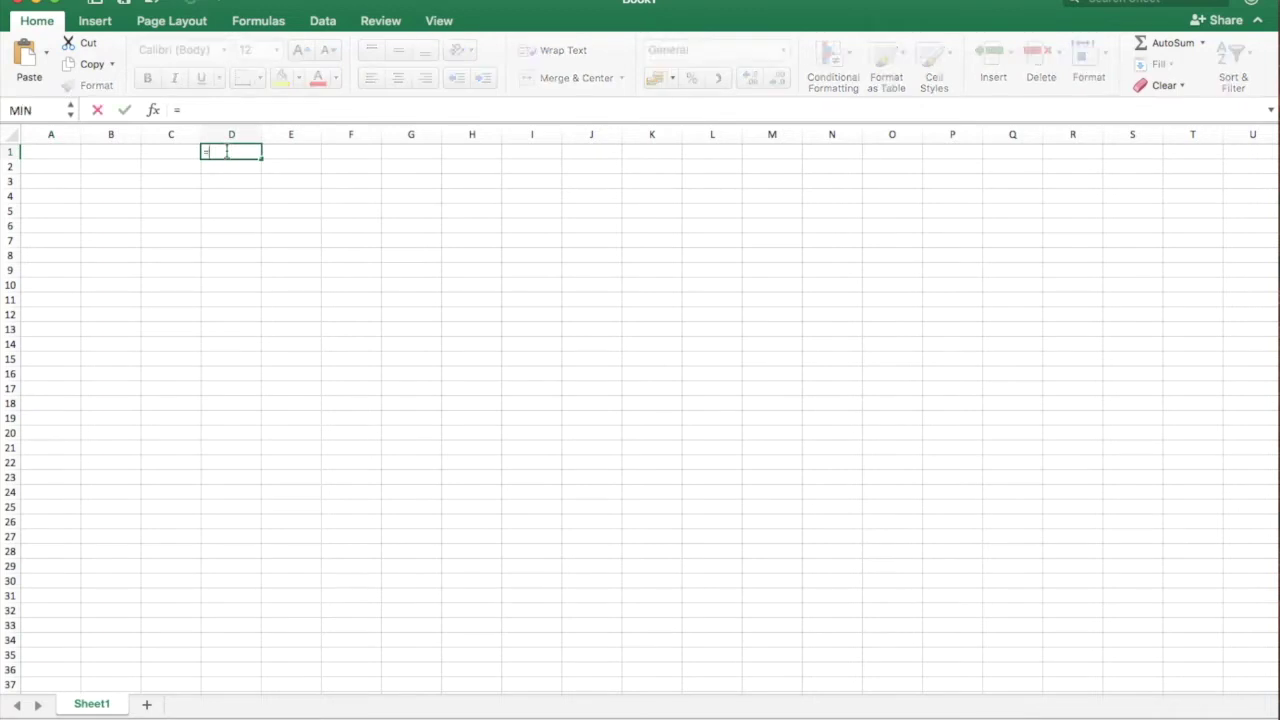
{"action": "type", "text": "vlook"}
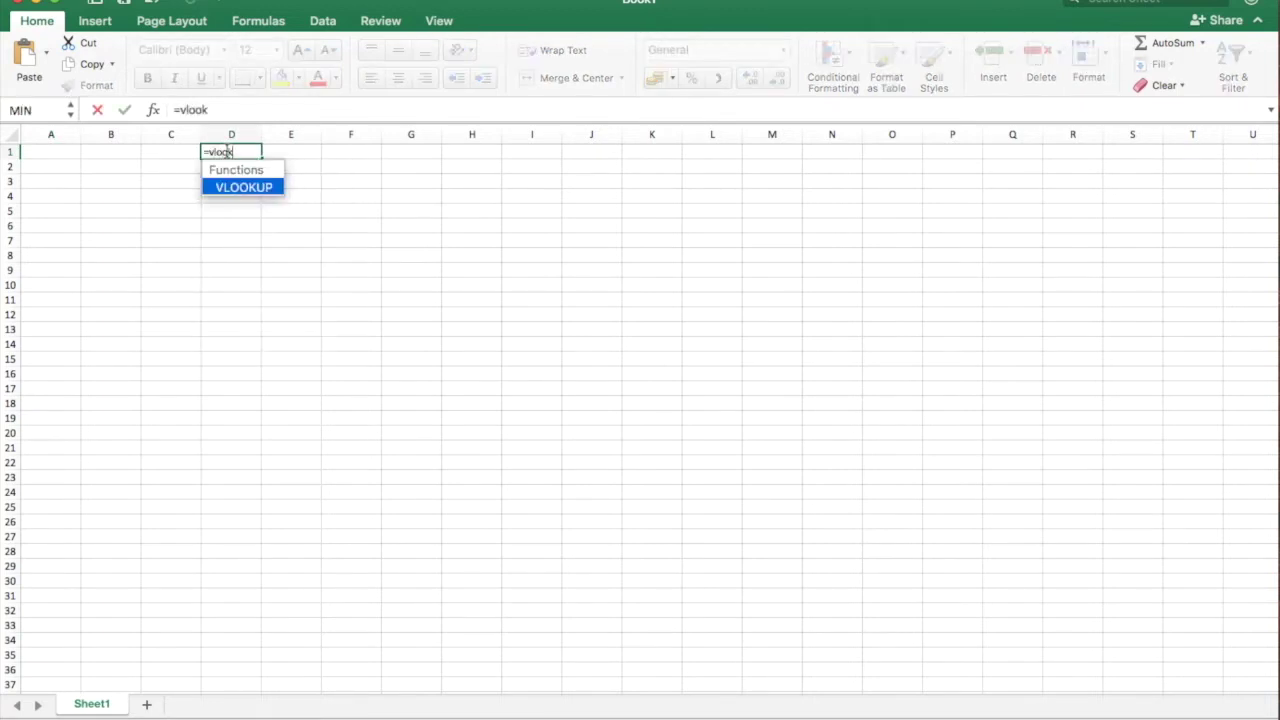
{"action": "type", "text": "up()"}
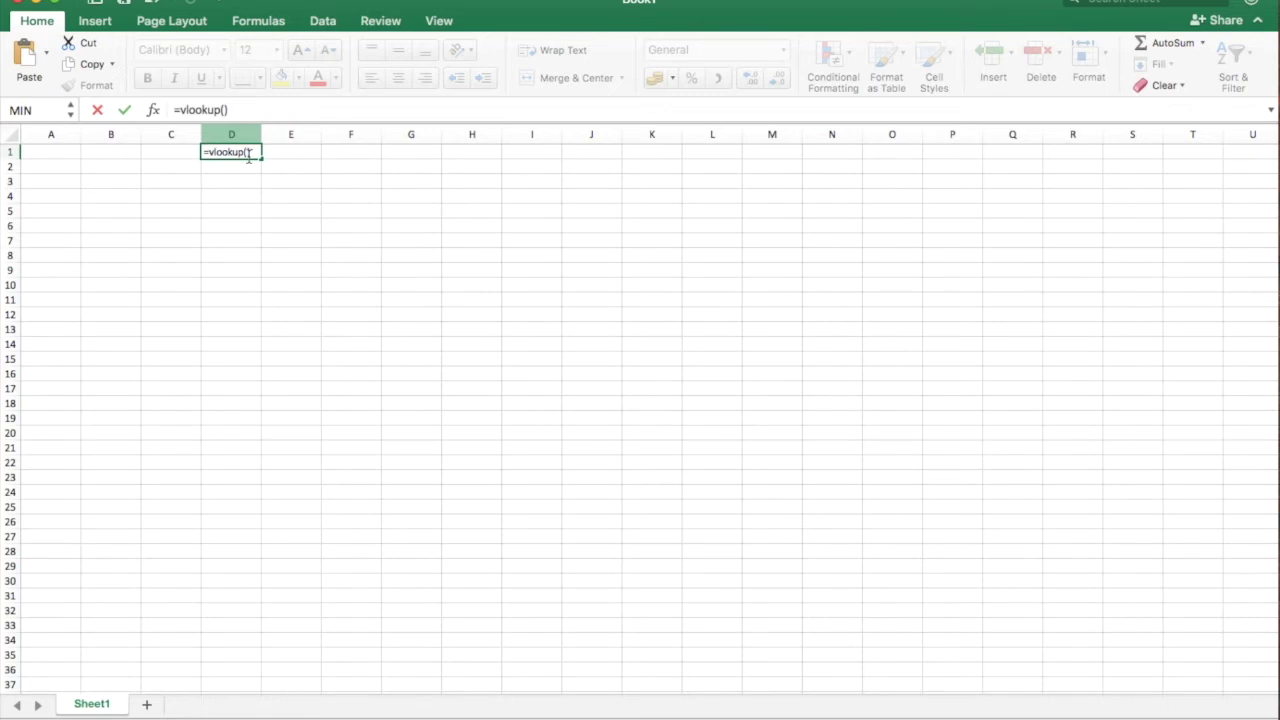
{"action": "left_click", "coordinate": [248, 155]}
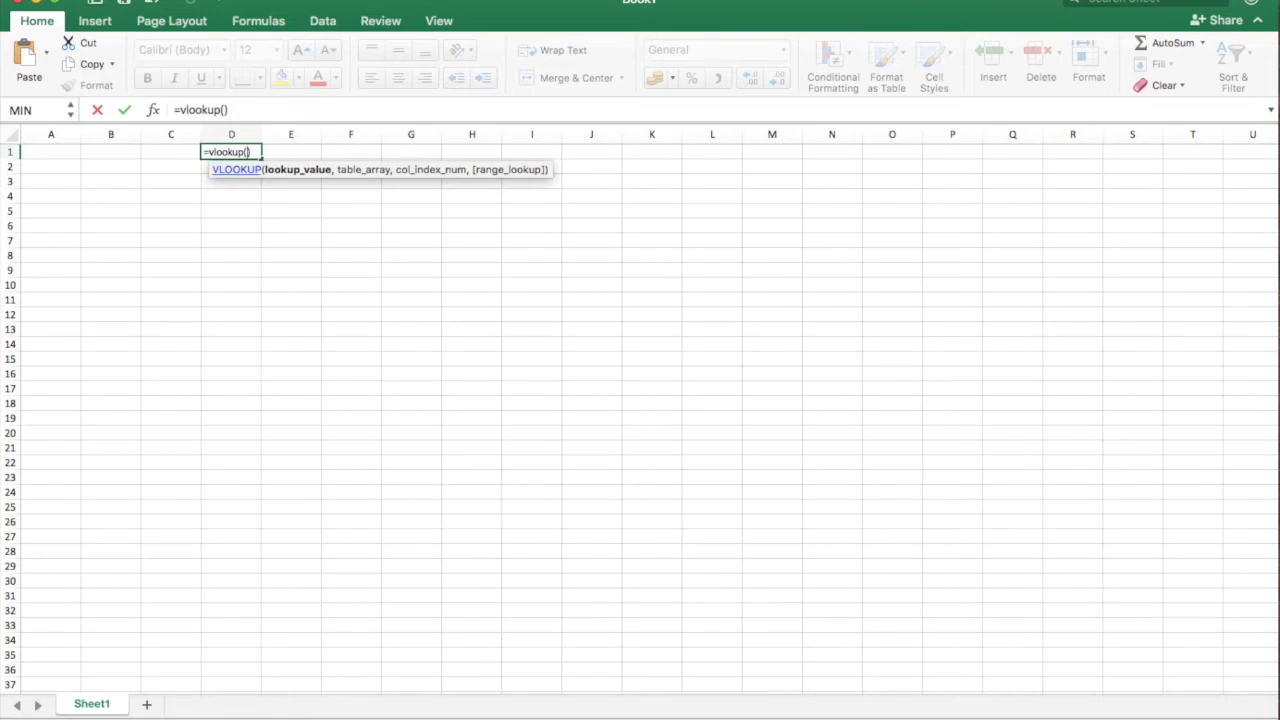
{"action": "left_click_drag", "start_coordinate": [242, 110], "coordinate": [165, 113]}
{"action": "key", "text": "Escape"}
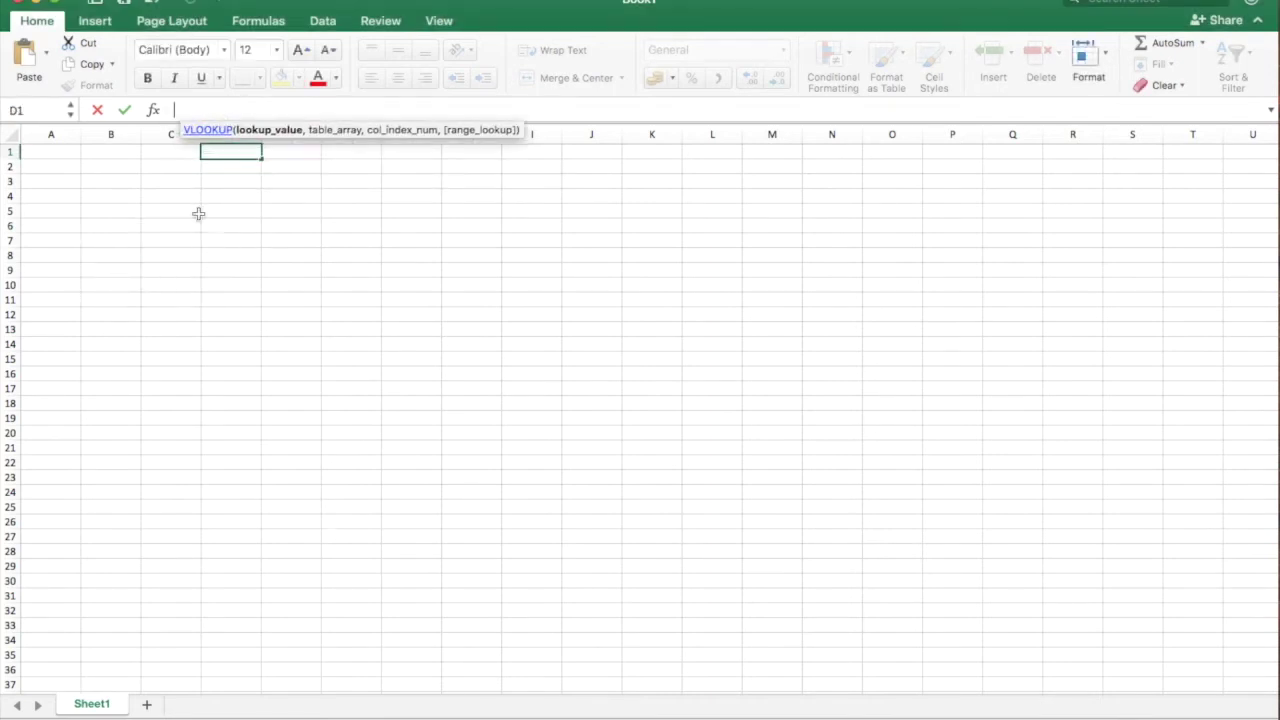
{"action": "left_click", "coordinate": [205, 270]}
Enter the column headers NO, Nama and Nilai A in cells A1 to C1.
{"action": "left_click", "coordinate": [37, 147]}
{"action": "type", "text": "NO"}
{"action": "key", "text": "Tab"}
{"action": "type", "text": "Nma"}
{"action": "key", "text": "BackSpace"}
{"action": "key", "text": "BackSpace"}
{"action": "type", "text": "ama"}
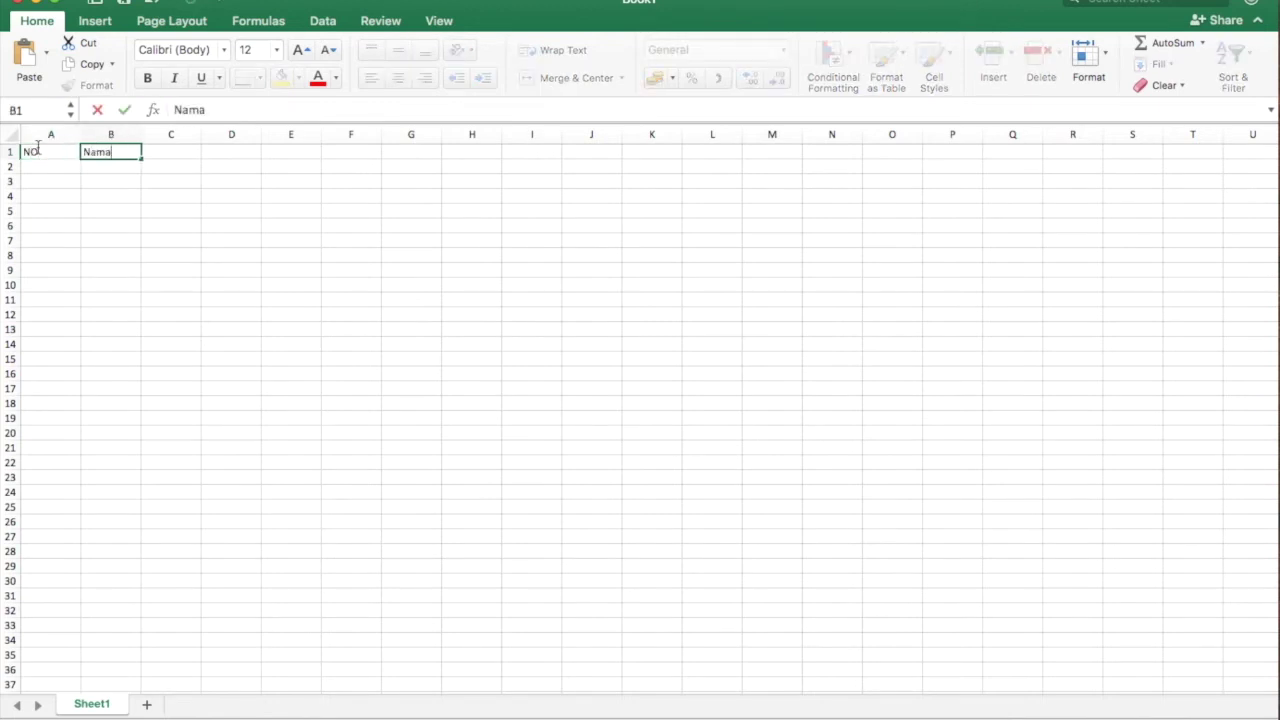
{"action": "key", "text": "Tab"}
{"action": "type", "text": "Nilai A"}
{"action": "key", "text": "Tab"}
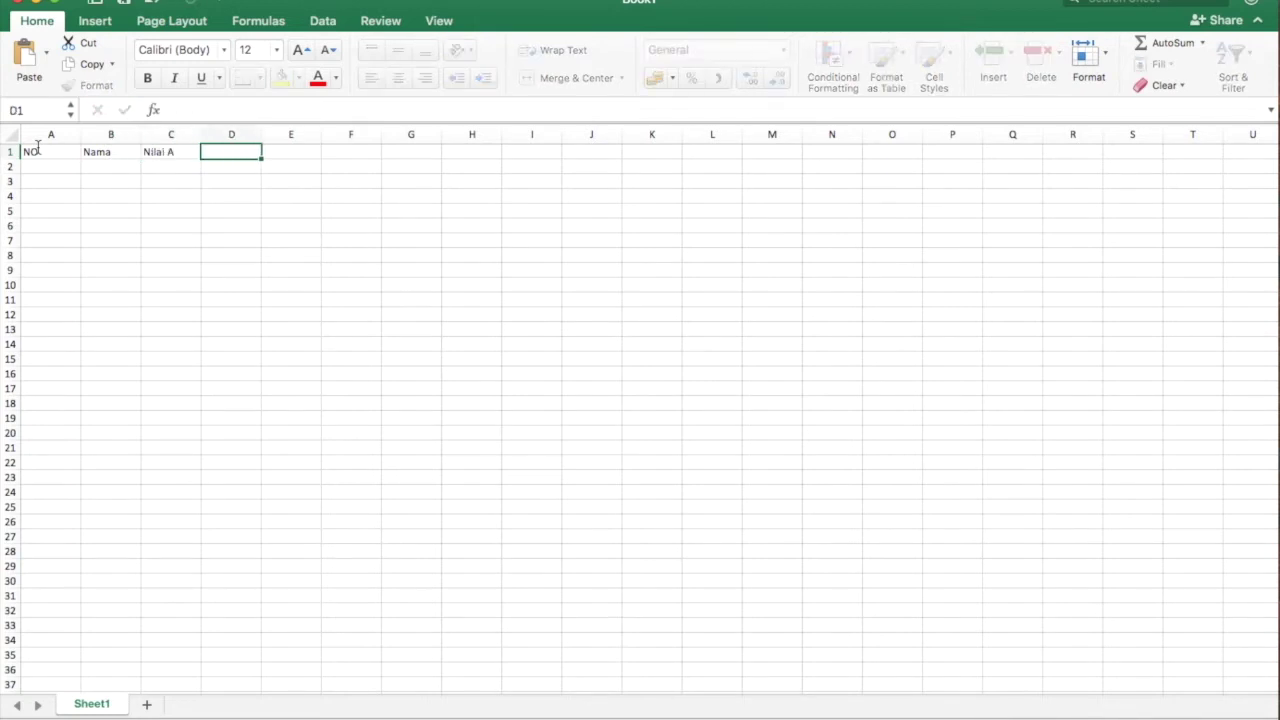
Add the column headers Nilai B and Nilai C in cells D1 and E1.
{"action": "type", "text": "Nilia"}
{"action": "key", "text": "BackSpace"}
{"action": "key", "text": "BackSpace"}
{"action": "key", "text": "BackSpace"}
{"action": "type", "text": "lai B"}
{"action": "key", "text": "Tab"}
{"action": "type", "text": "Nilai C"}
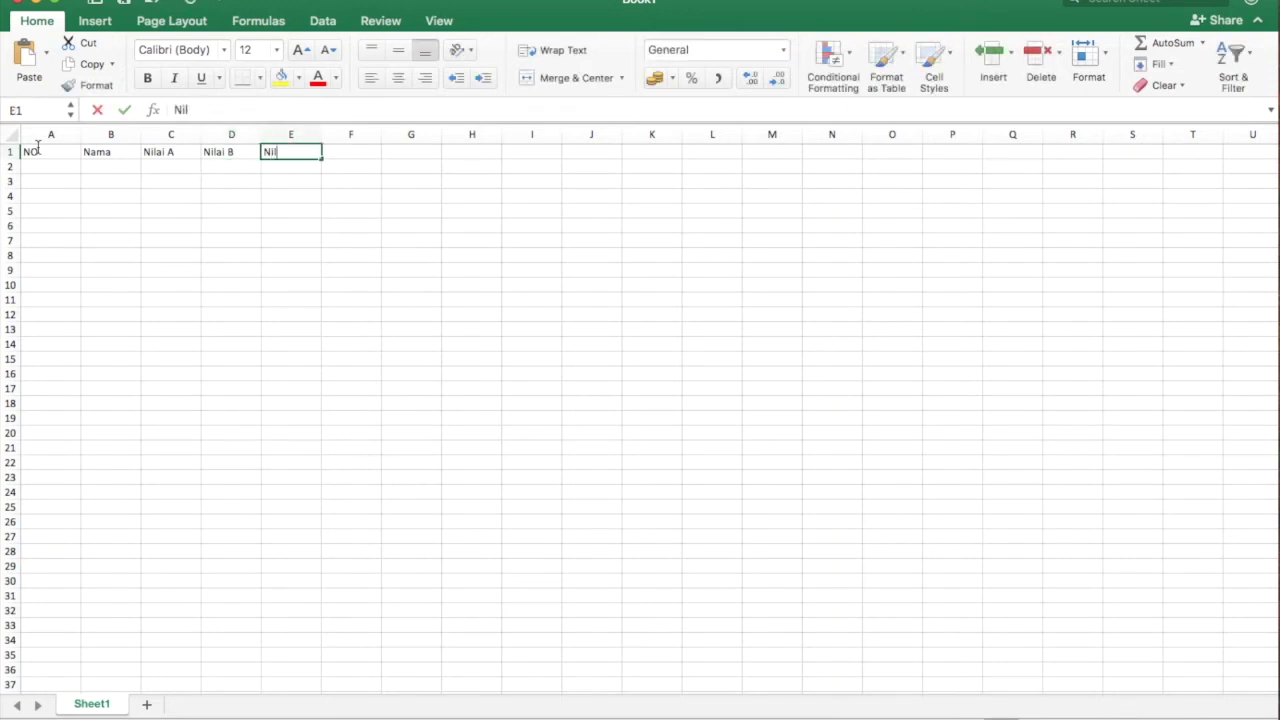
{"action": "key", "text": "Tab"}
{"action": "key", "text": "Return"}
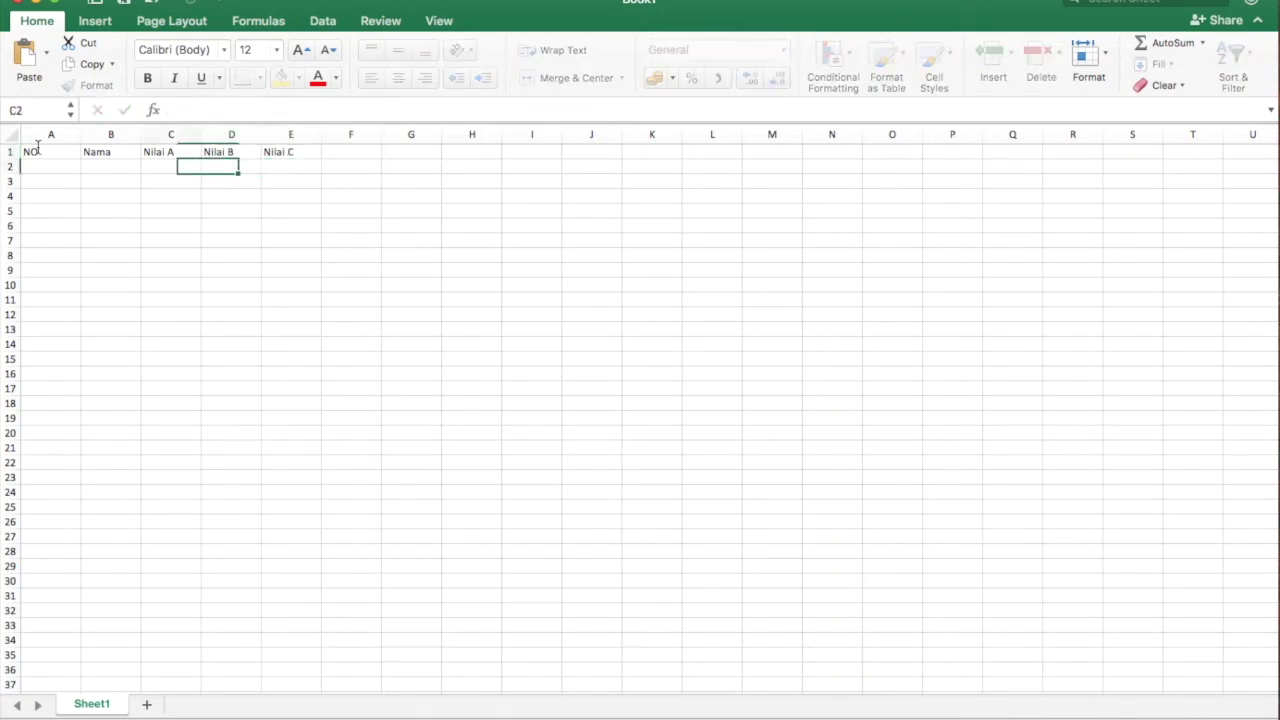
Number the rows 1 to 5 under the NO header in cells A2 to A6.
{"action": "type", "text": "1 2 3 4 5"}
{"action": "key", "text": "Return"}
{"action": "type", "text": "6"}
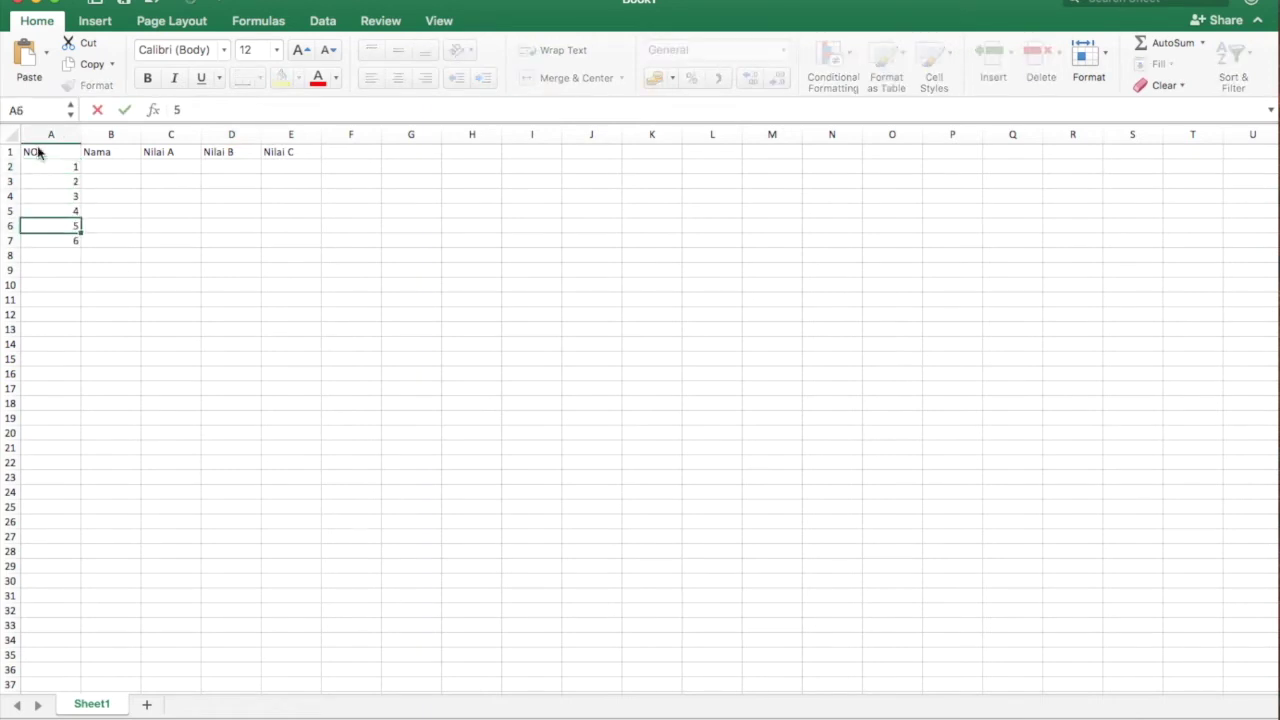
{"action": "key", "text": "Escape"}
Enter the first three students' names under Nama in cells B2 to B4.
{"action": "key", "text": "Right"}
{"action": "key", "text": "Up"}
{"action": "key", "text": "Up"}
{"action": "key", "text": "Up"}
{"action": "key", "text": "Up"}
{"action": "key", "text": "Up"}
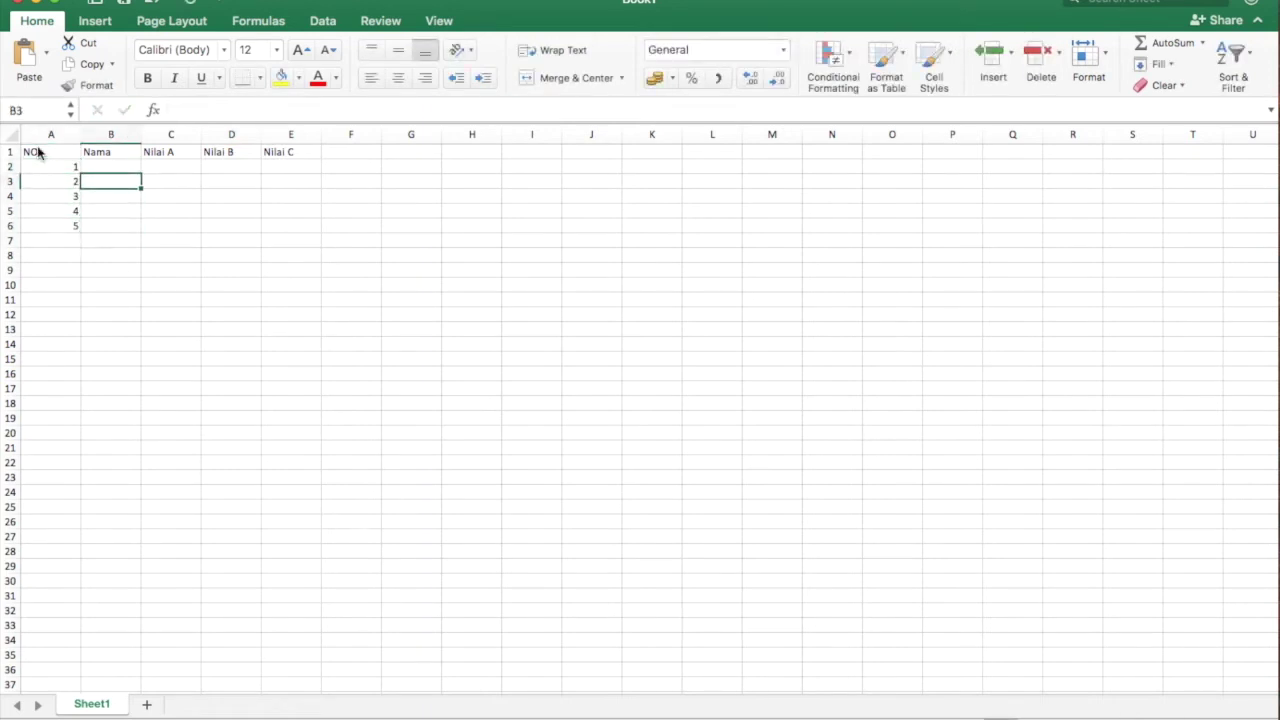
{"action": "type", "text": "Kr"}
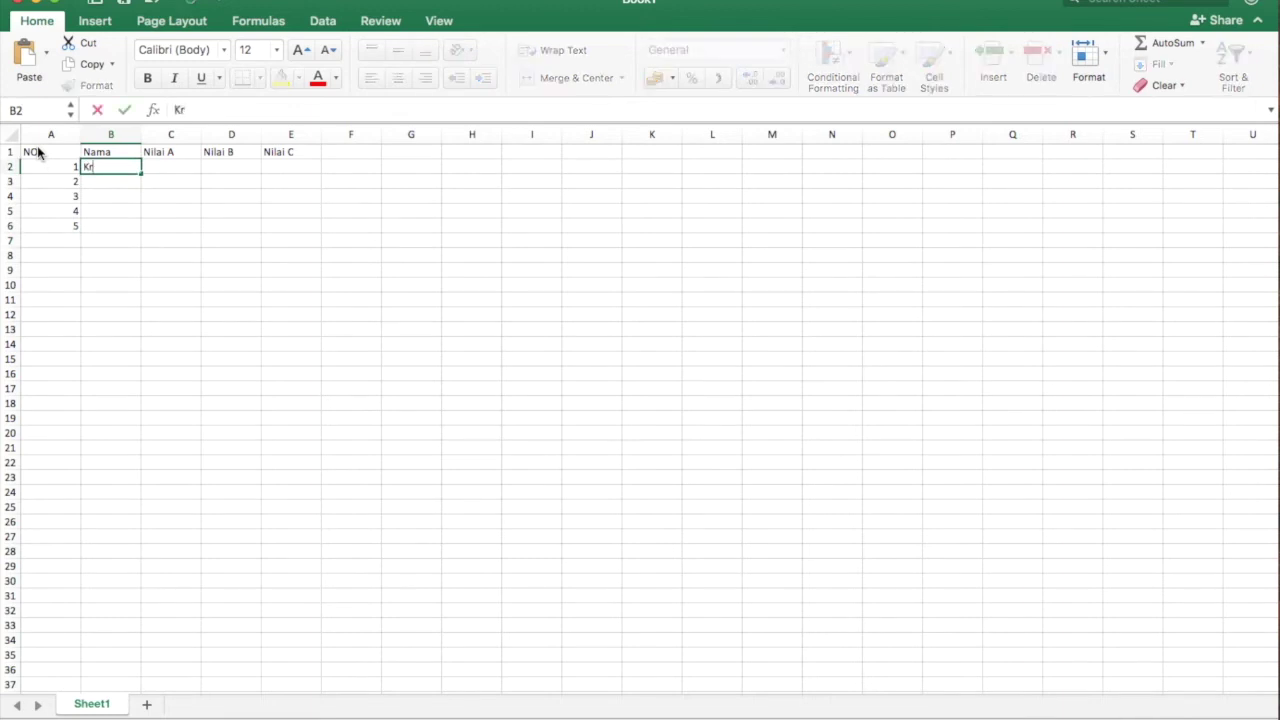
{"action": "type", "text": "e"}
{"action": "key", "text": "BackSpace"}
{"action": "key", "text": "BackSpace"}
{"action": "type", "text": "resna"}
{"action": "key", "text": "BackSpace"}
{"action": "key", "text": "BackSpace"}
{"action": "type", "text": "na"}
{"action": "key", "text": "Return"}
{"action": "type", "text": "Putu"}
{"action": "key", "text": "Return"}
{"action": "type", "text": "Kadek"}
{"action": "key", "text": "Return"}
Enter the fourth and fifth students' names under Nama in cells B5 and B6.
{"action": "key", "text": "Right"}
{"action": "key", "text": "Left"}
{"action": "type", "text": "Nyoman"}
{"action": "key", "text": "Return"}
{"action": "type", "text": "Ket"}
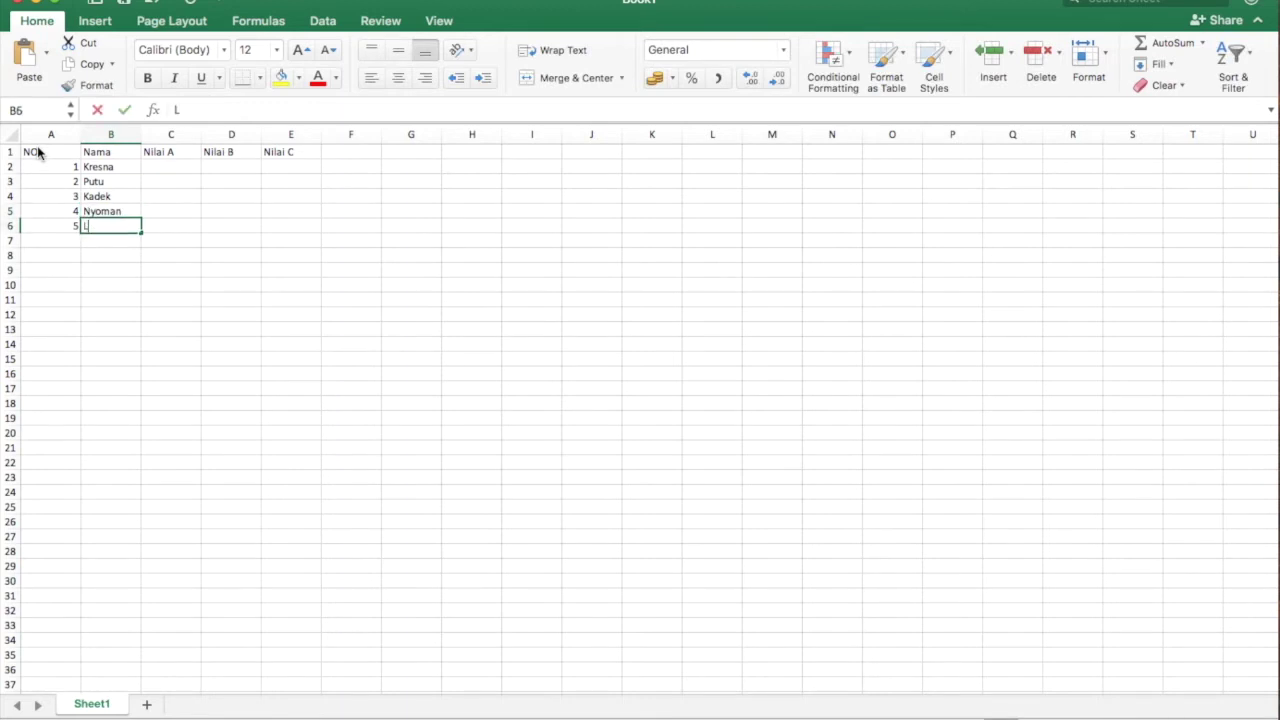
{"action": "key", "text": "BackSpace"}
{"action": "key", "text": "BackSpace"}
{"action": "key", "text": "BackSpace"}
{"action": "type", "text": "Ketu"}
{"action": "key", "text": "BackSpace"}
{"action": "type", "text": "tut"}
{"action": "key", "text": "Tab"}
Enter 45 as both the Nilai A and Nilai B scores of student 1 in cells C2 and D2.
{"action": "key", "text": "Up"}
{"action": "key", "text": "Up"}
{"action": "key", "text": "Up"}
{"action": "key", "text": "Up"}
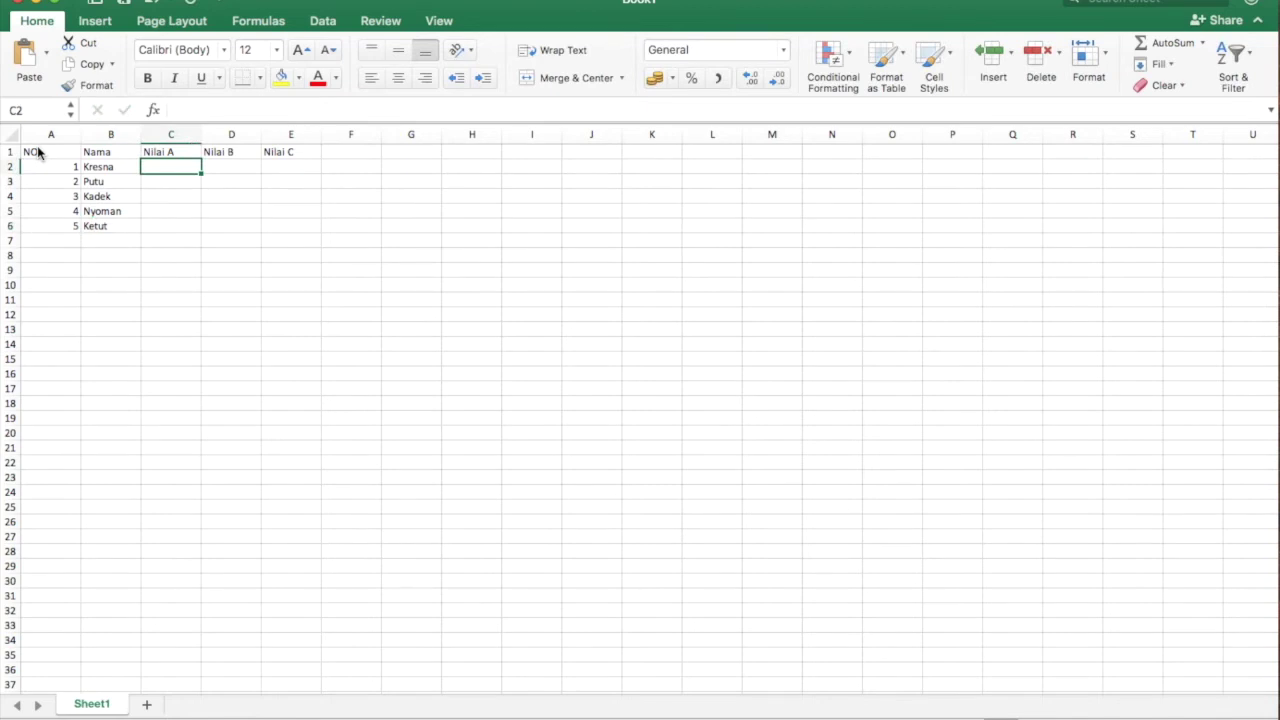
{"action": "type", "text": "45"}
{"action": "key", "text": "Return"}
{"action": "key", "text": "Right"}
{"action": "key", "text": "Up"}
{"action": "type", "text": "45"}
{"action": "key", "text": "Return"}
Enter the scores of student 2: 20 for Nilai B in D3 and 78 for Nilai A in C3.
{"action": "type", "text": "2"}
{"action": "key", "text": "Return"}
{"action": "key", "text": "Up"}
{"action": "key", "text": "BackSpace"}
{"action": "type", "text": "20"}
{"action": "key", "text": "Return"}
{"action": "key", "text": "Left"}
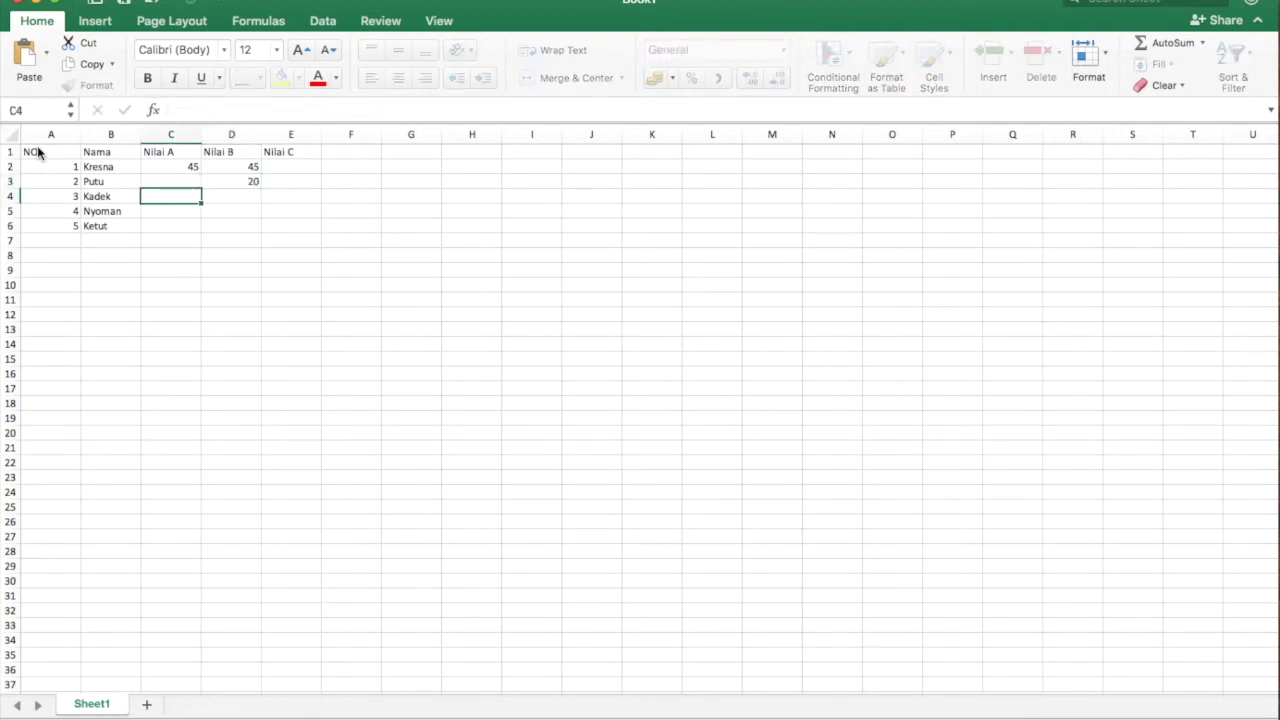
{"action": "key", "text": "Up"}
{"action": "type", "text": "78"}
{"action": "key", "text": "Return"}
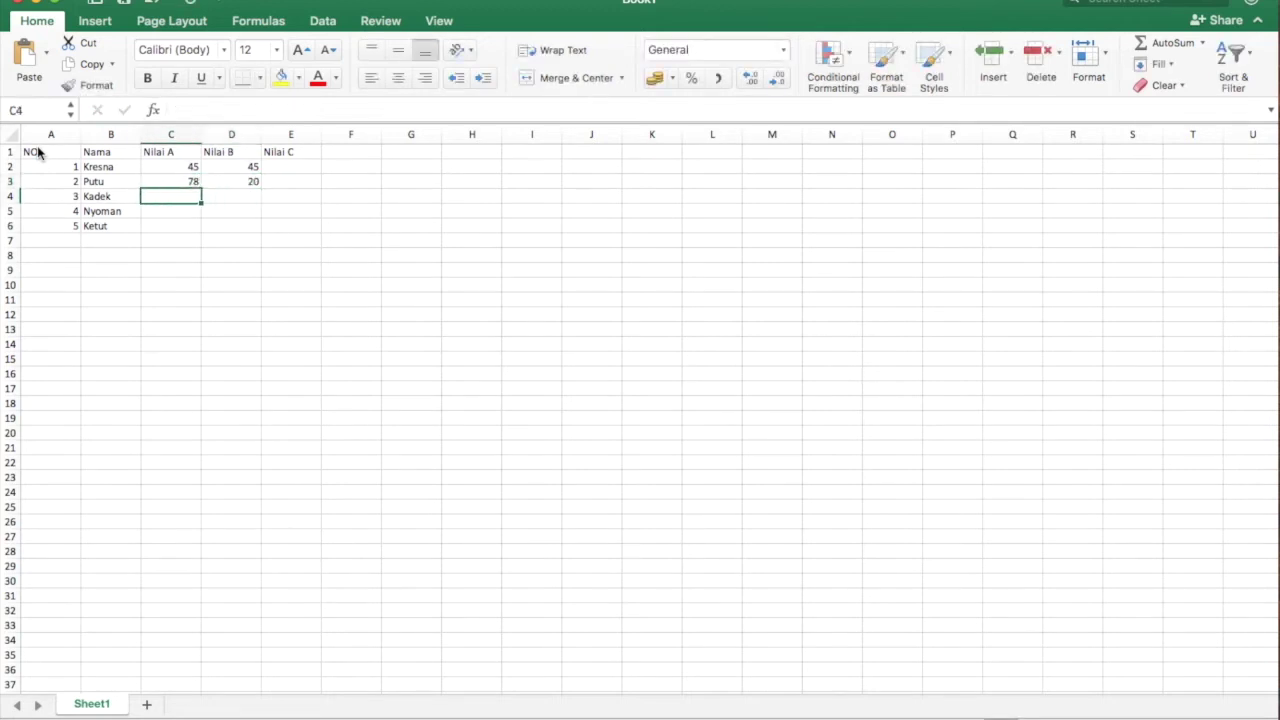
Fill in the remaining Nilai A scores 67, 45 and 25 in cells C4 to C6.
{"action": "type", "text": "67"}
{"action": "key", "text": "Return"}
{"action": "type", "text": "67"}
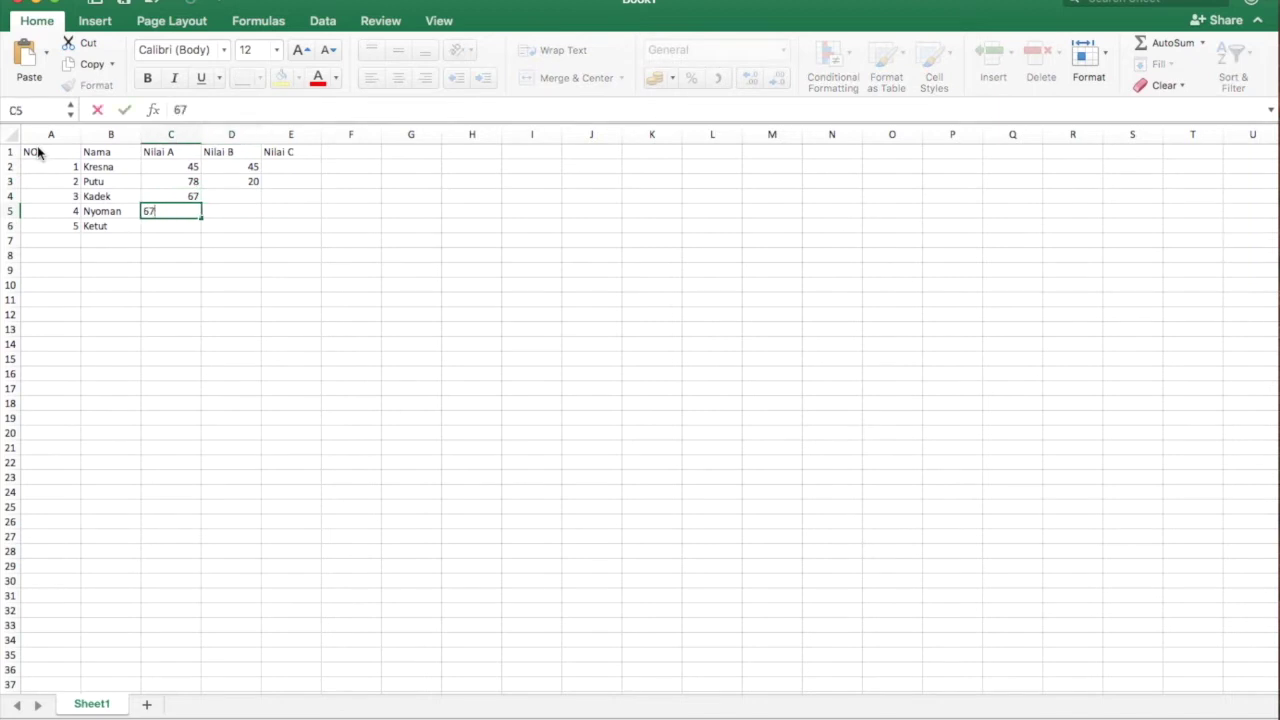
{"action": "key", "text": "BackSpace"}
{"action": "key", "text": "BackSpace"}
{"action": "type", "text": "45"}
{"action": "key", "text": "Tab"}
{"action": "key", "text": "Return"}
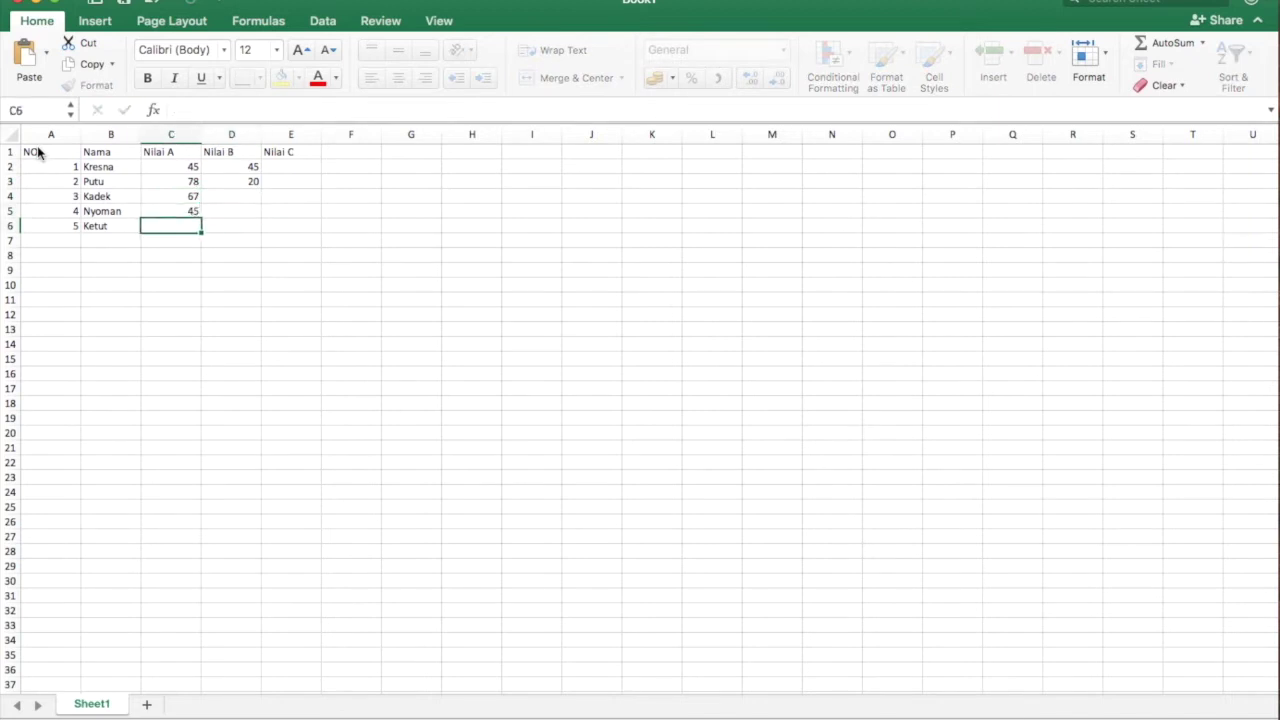
{"action": "type", "text": "25"}
{"action": "key", "text": "Tab"}
Fill in the remaining Nilai B scores 57, 45 and 78 in cells D4 to D6.
{"action": "key", "text": "Down"}
{"action": "key", "text": "Up"}
{"action": "key", "text": "Up"}
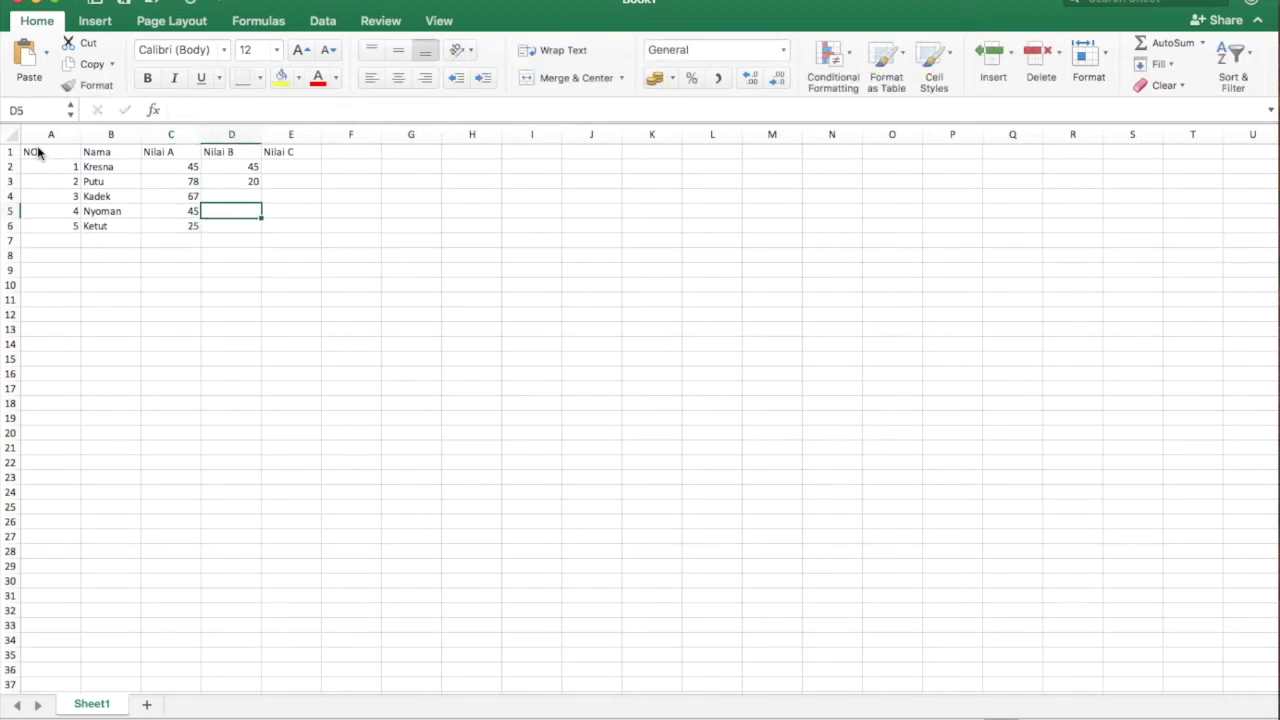
{"action": "type", "text": "45"}
{"action": "key", "text": "Up"}
{"action": "type", "text": "5"}
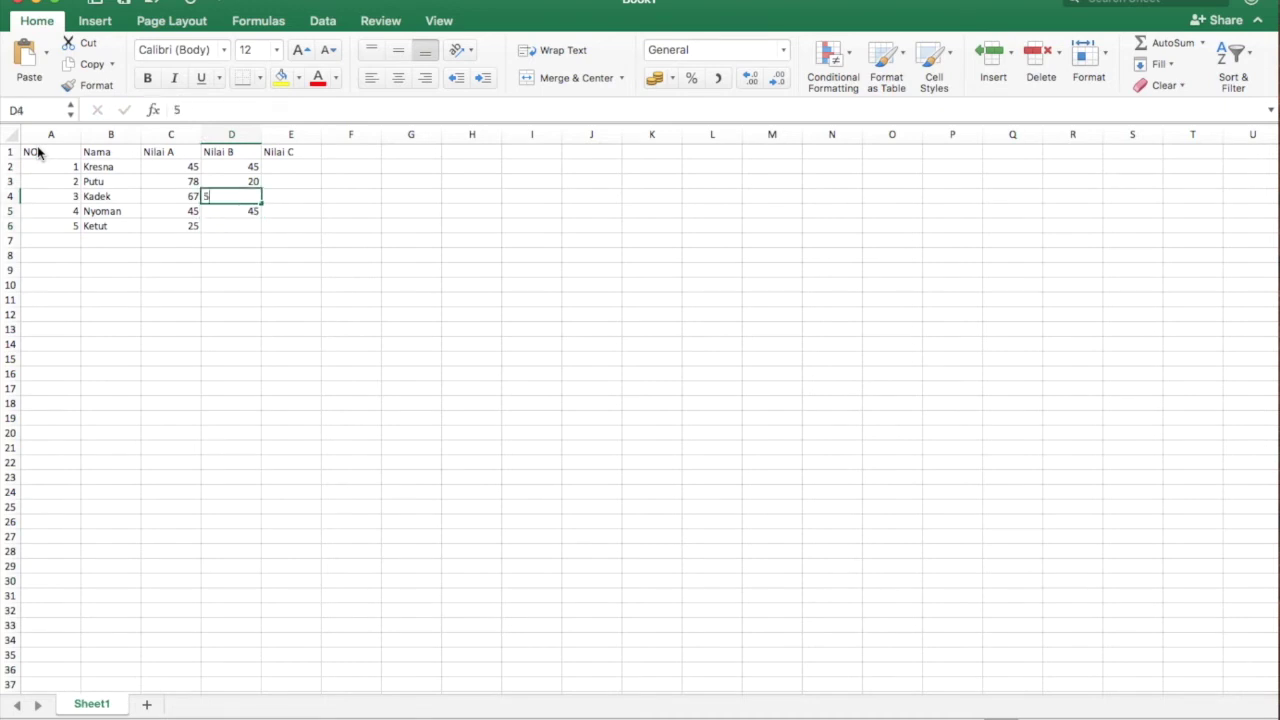
{"action": "type", "text": "7"}
{"action": "key", "text": "Return"}
{"action": "key", "text": "Left"}
{"action": "key", "text": "Down"}
{"action": "key", "text": "Right"}
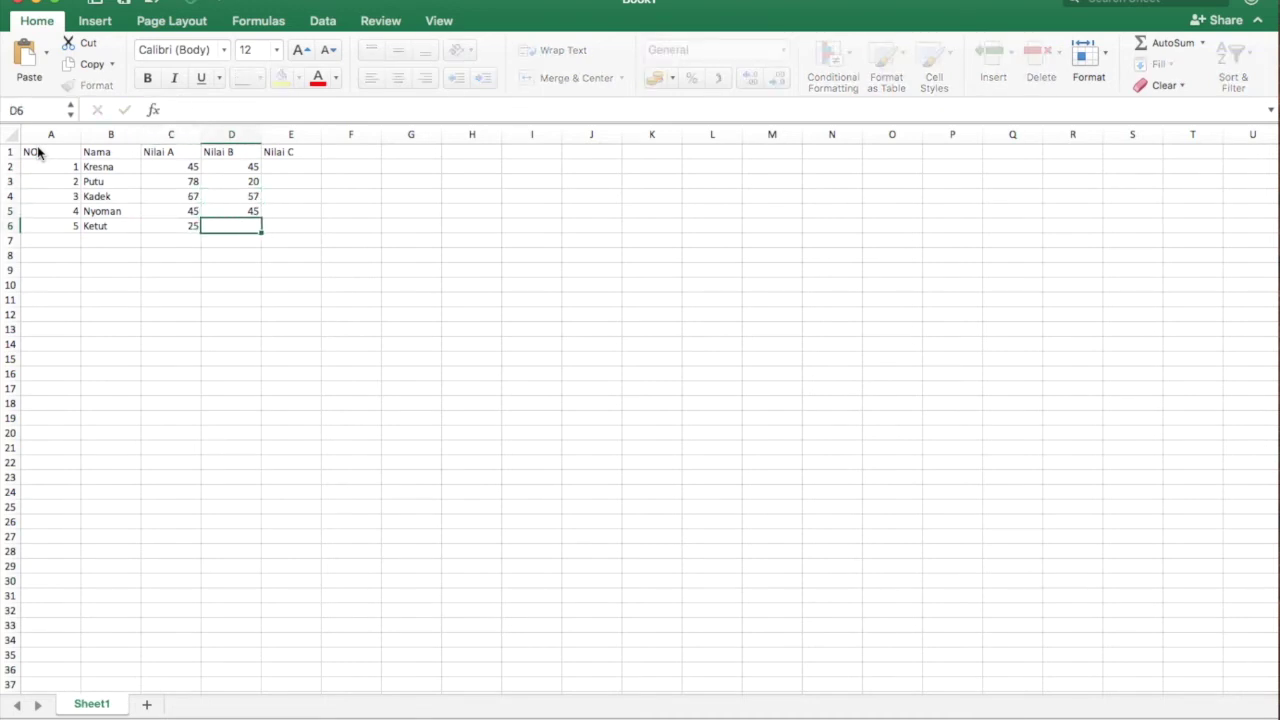
{"action": "type", "text": "787"}
{"action": "key", "text": "BackSpace"}
{"action": "key", "text": "Right"}
Enter 90 as Nilai C for student 1 in E2 and set that student's Nilai B in D2 to 68.
{"action": "key", "text": "Right"}
{"action": "key", "text": "Up"}
{"action": "key", "text": "Up"}
{"action": "key", "text": "Left"}
{"action": "key", "text": "Left"}
{"action": "key", "text": "Up"}
{"action": "key", "text": "Up"}
{"action": "key", "text": "Right"}
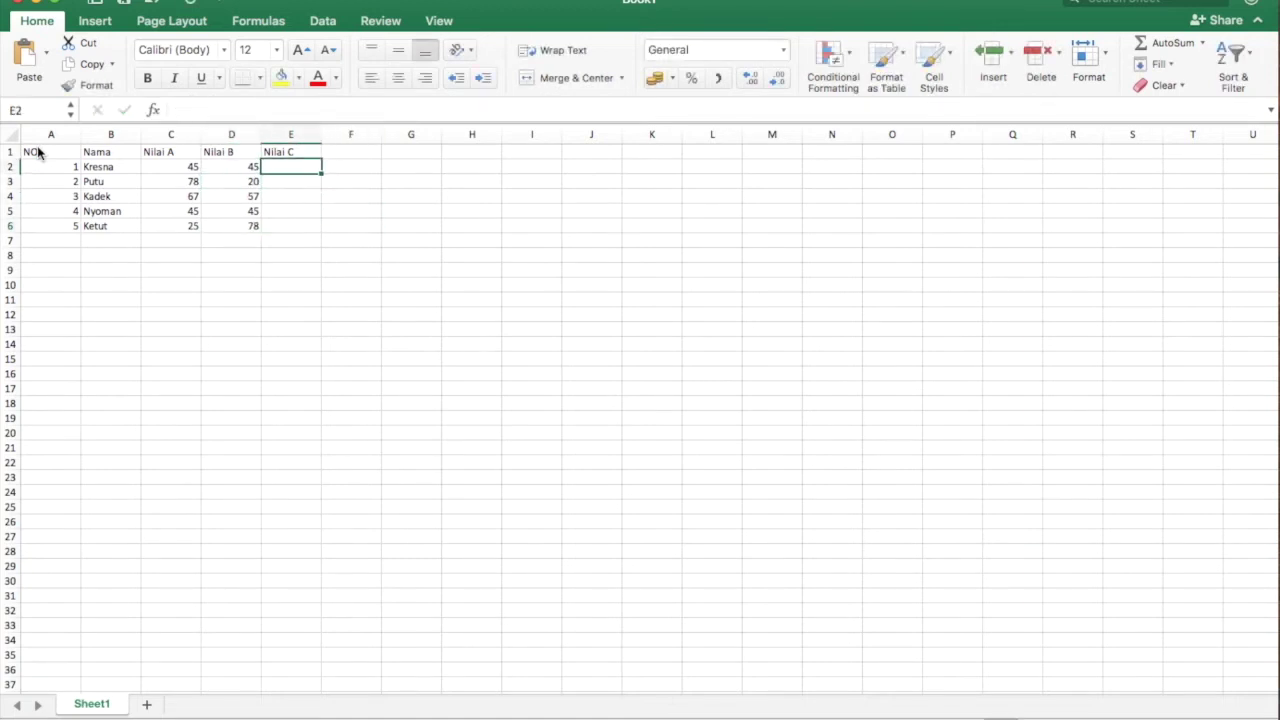
{"action": "type", "text": "90"}
{"action": "key", "text": "Left"}
{"action": "type", "text": "68"}
{"action": "key", "text": "Down"}
Fill in the remaining Nilai C scores 68, 56, 78 and 47 in cells E3 to E6.
{"action": "key", "text": "Right"}
{"action": "type", "text": "68"}
{"action": "key", "text": "Return"}
{"action": "type", "text": "56"}
{"action": "key", "text": "Return"}
{"action": "type", "text": "78"}
{"action": "key", "text": "Return"}
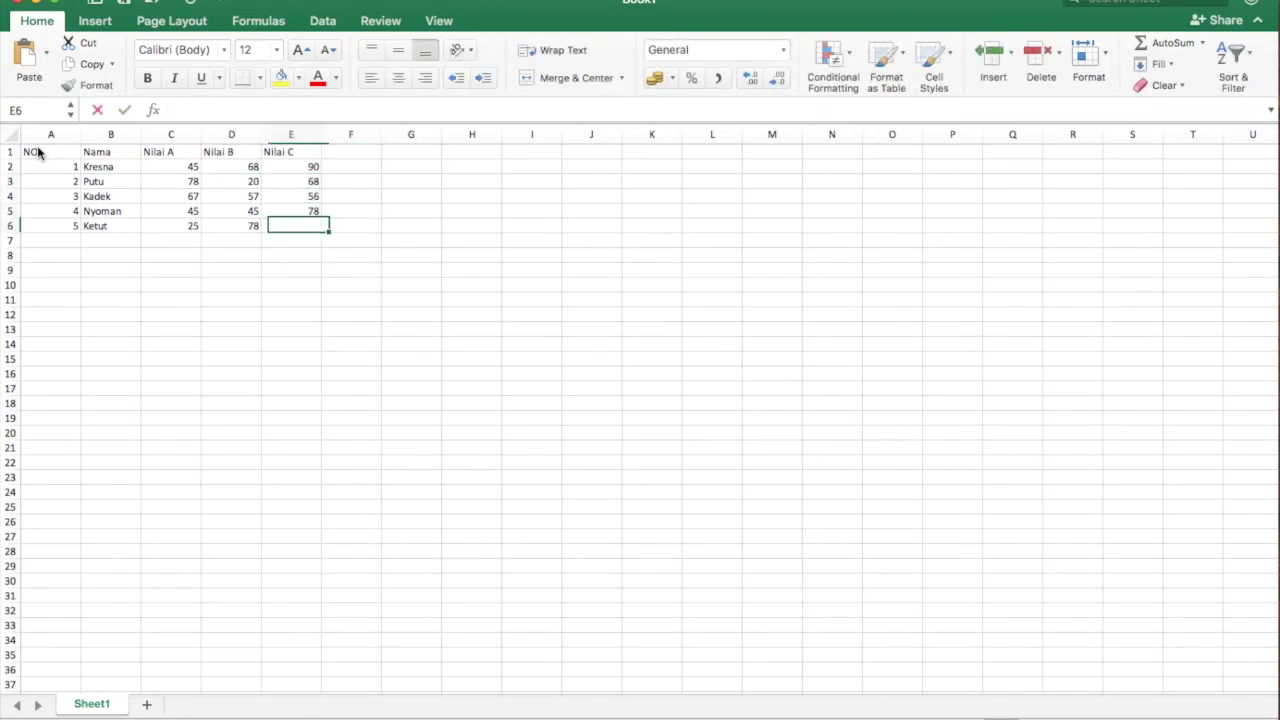
{"action": "type", "text": "47"}
{"action": "key", "text": "Return"}
Start a lookup form below the table by entering the label NO in cell B11.
{"action": "key", "text": "Return"}
{"action": "key", "text": "Return"}
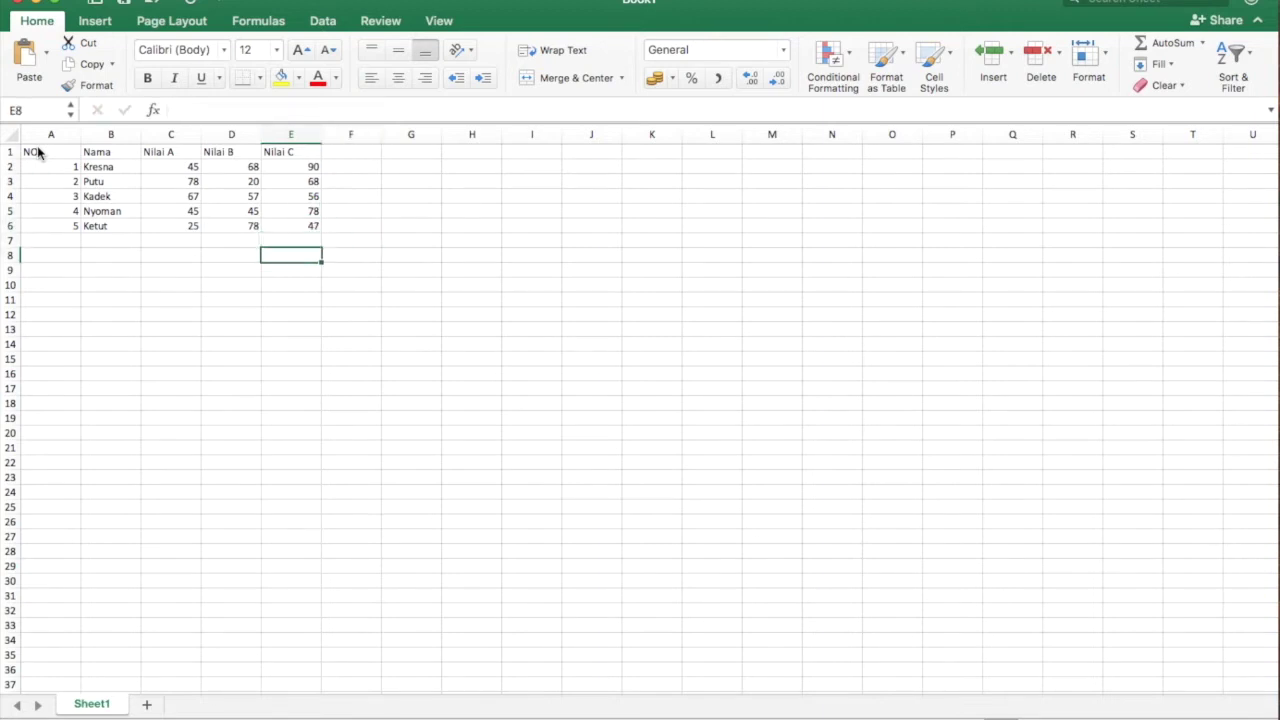
{"action": "key", "text": "Return"}
{"action": "key", "text": "Left"}
{"action": "key", "text": "Left"}
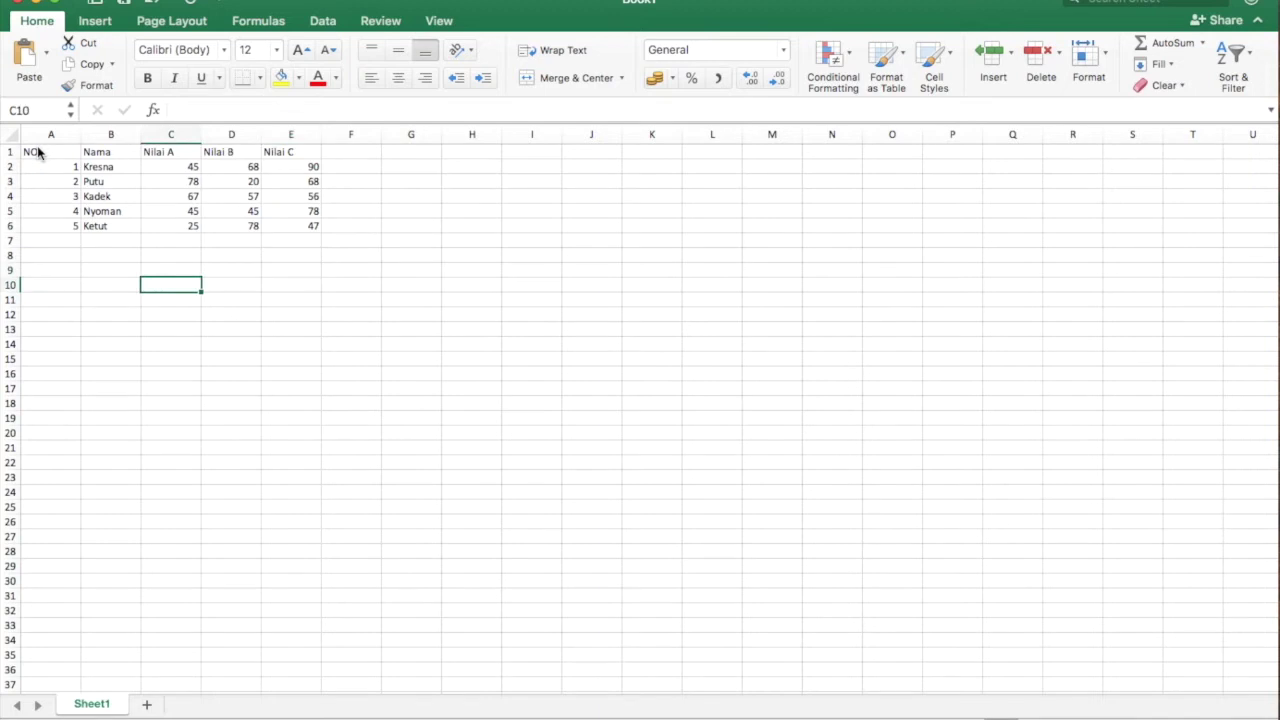
{"action": "key", "text": "Down"}
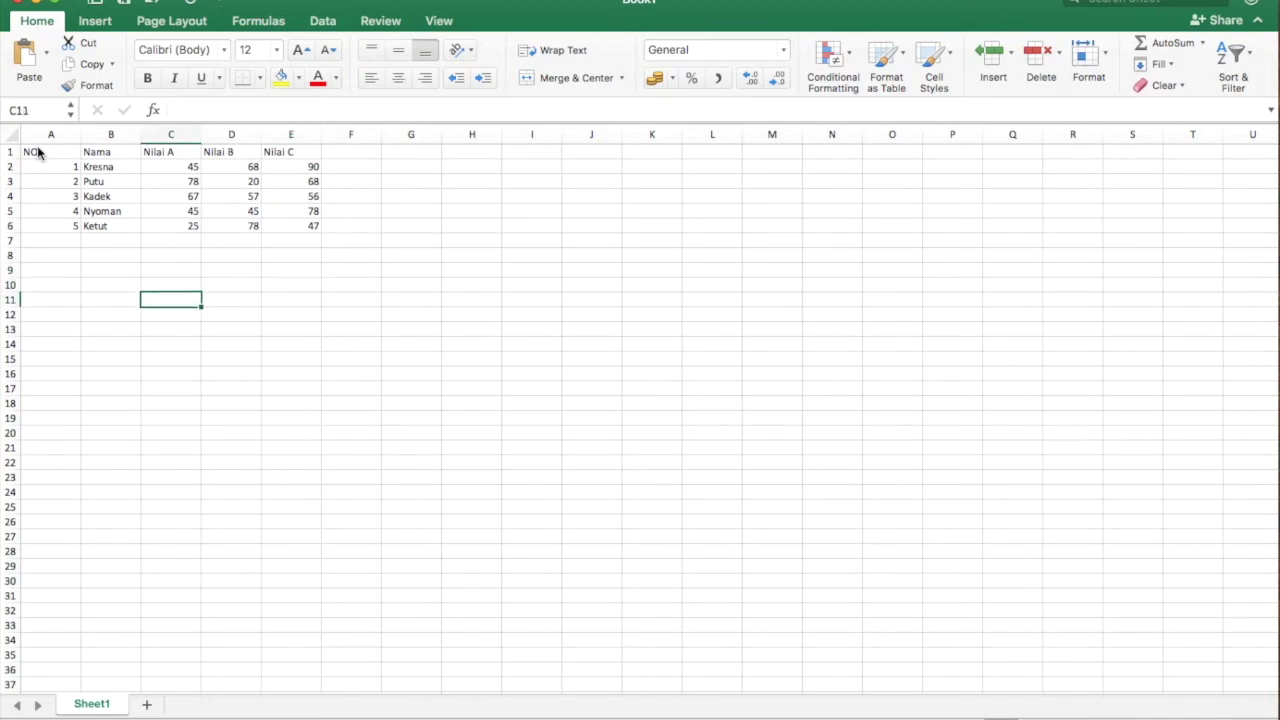
{"action": "type", "text": "NO"}
{"action": "key", "text": "BackSpace"}
{"action": "key", "text": "BackSpace"}
{"action": "key", "text": "Left"}
{"action": "type", "text": "NO"}
{"action": "key", "text": "Return"}
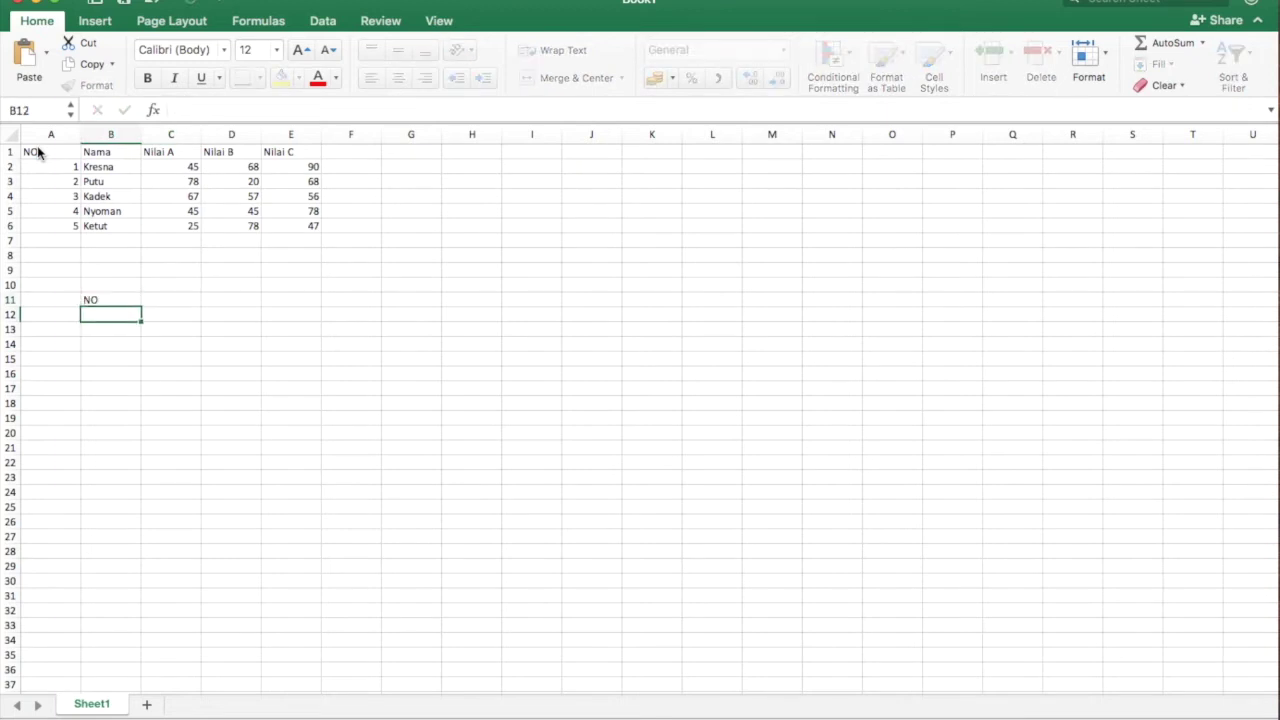
Enter the form labels Nama, Nilai A, Nilai B and Nilai C in cells B12 to B15.
{"action": "type", "text": "Nama"}
{"action": "key", "text": "Return"}
{"action": "type", "text": "Nilai A"}
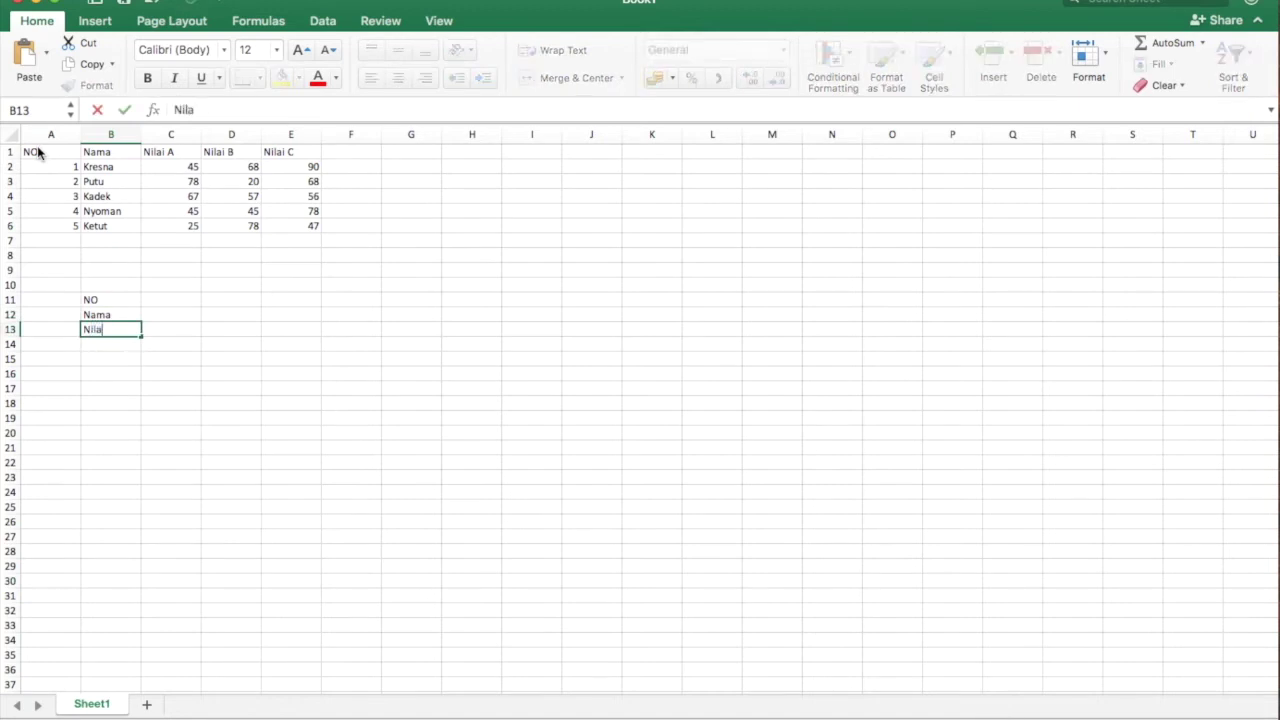
{"action": "key", "text": "Tab"}
{"action": "key", "text": "Return"}
{"action": "type", "text": "Nilai B"}
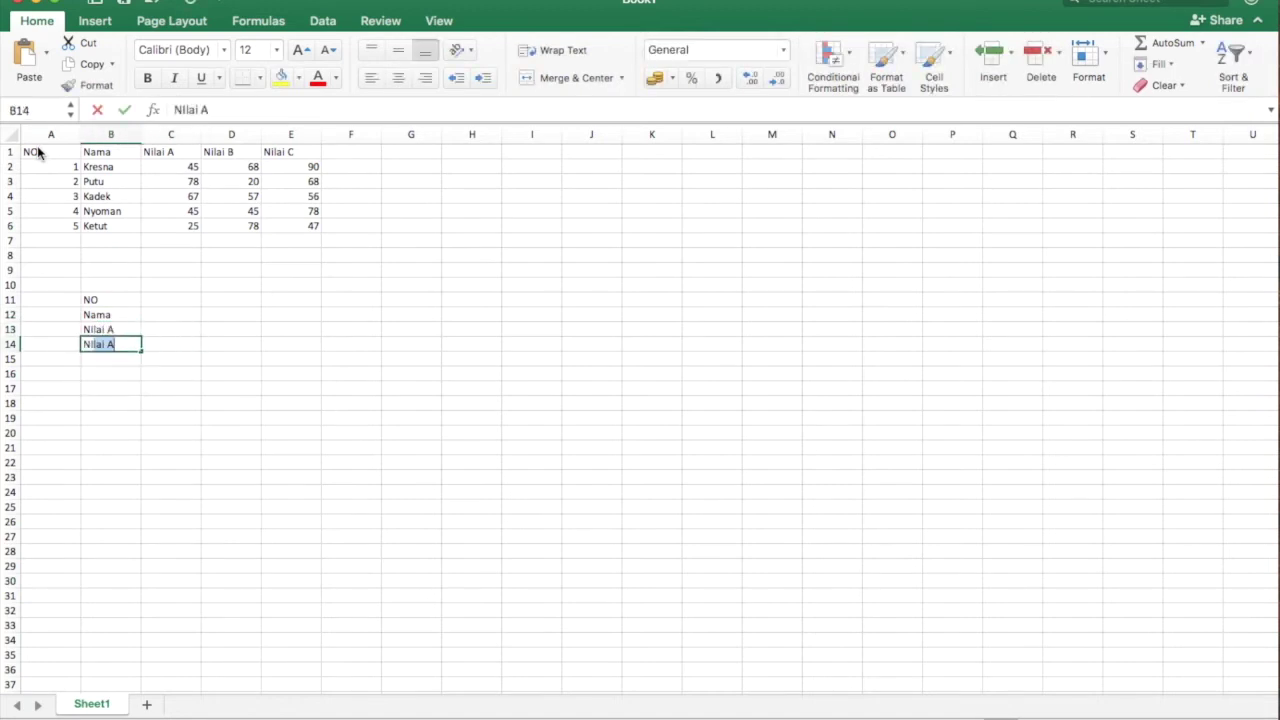
{"action": "key", "text": "Return"}
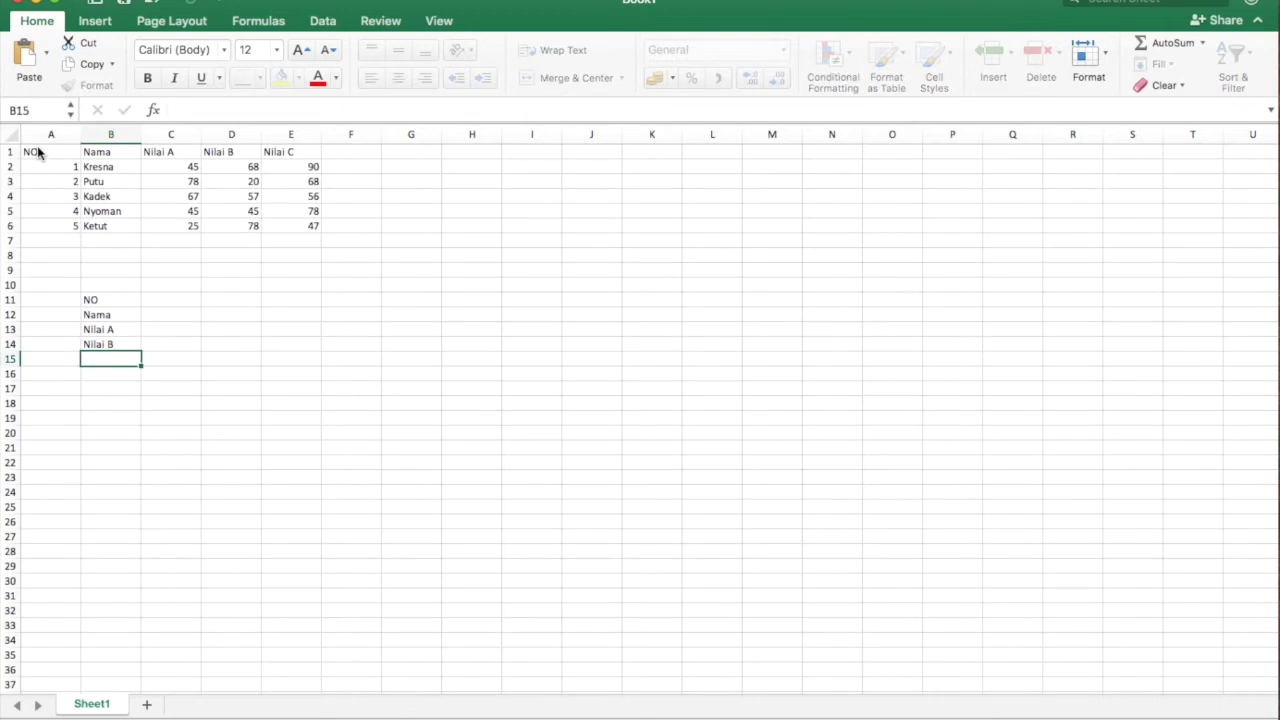
{"action": "type", "text": "Nilai C"}
{"action": "key", "text": "Tab"}
Enter 4 as the lookup number beside the NO label in cell C11.
{"action": "key", "text": "Up"}
{"action": "key", "text": "Up"}
{"action": "key", "text": "Up"}
{"action": "key", "text": "Up"}
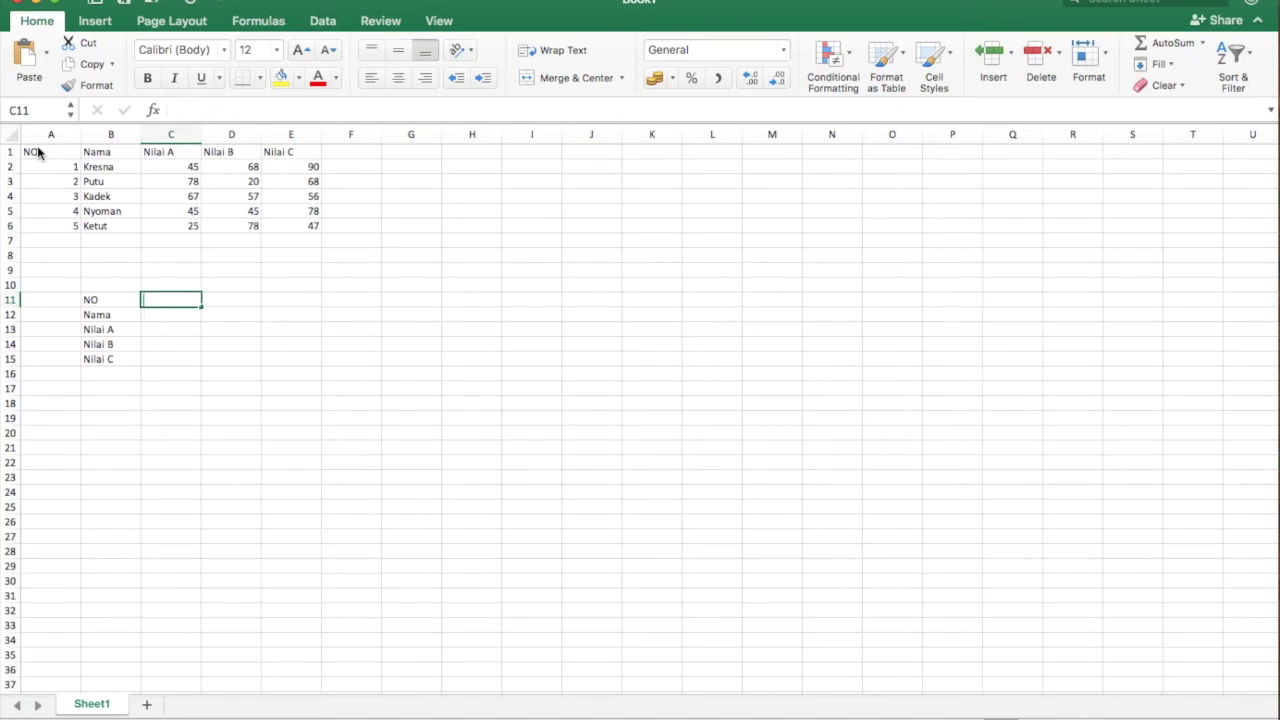
{"action": "type", "text": "4"}
{"action": "key", "text": "Return"}
{"action": "key", "text": "Up"}
{"action": "key", "text": "Down"}
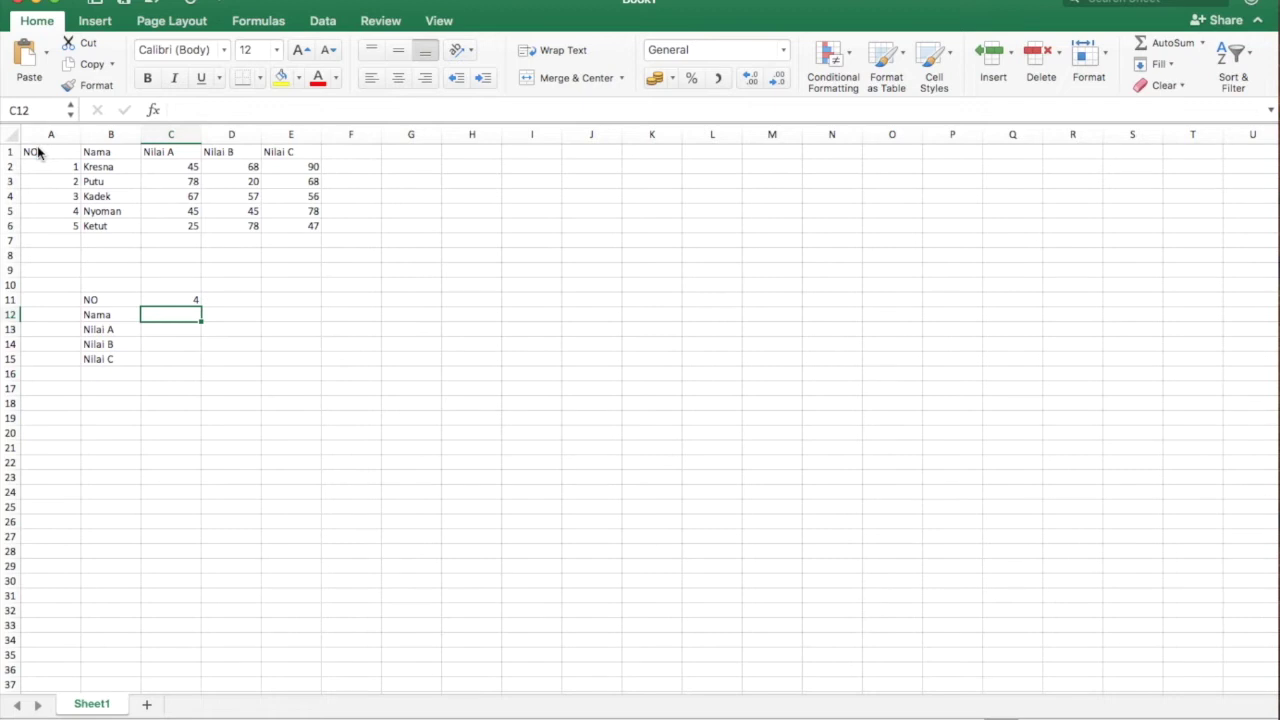
{"action": "key", "text": "Down"}
{"action": "key", "text": "Down"}
{"action": "key", "text": "Down"}
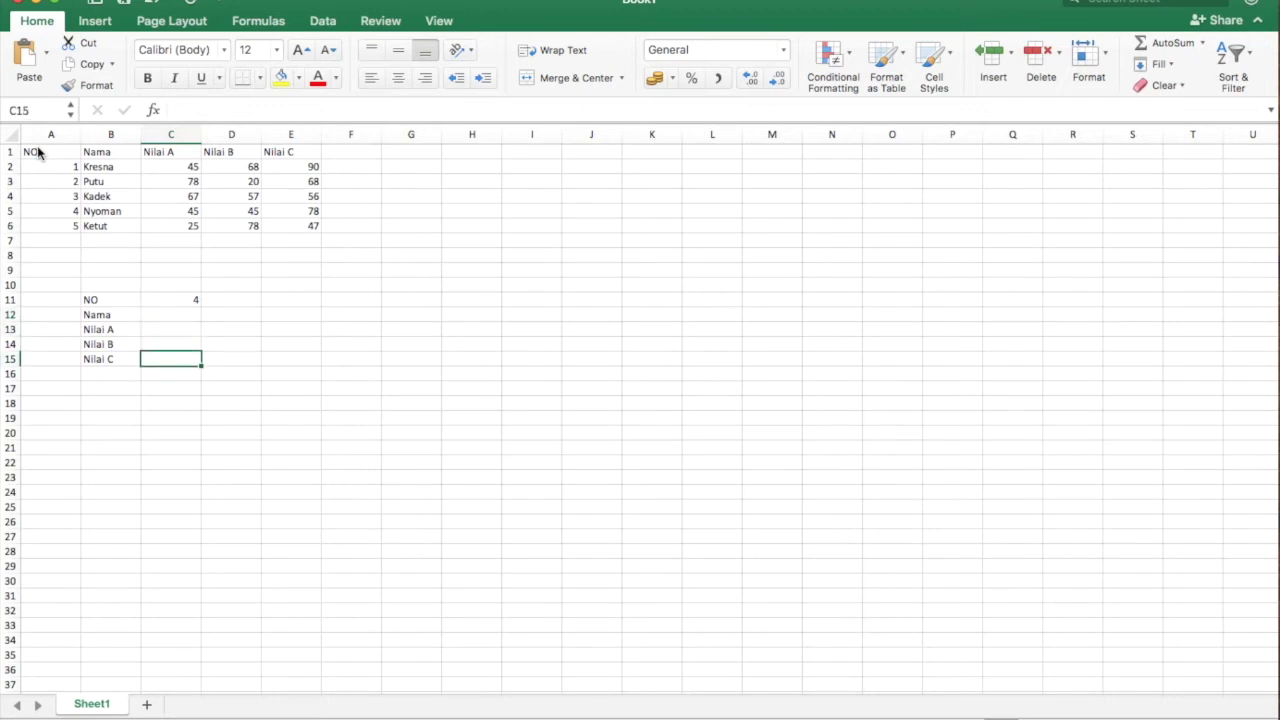
{"action": "key", "text": "Up"}
{"action": "key", "text": "Up"}
{"action": "key", "text": "Up"}
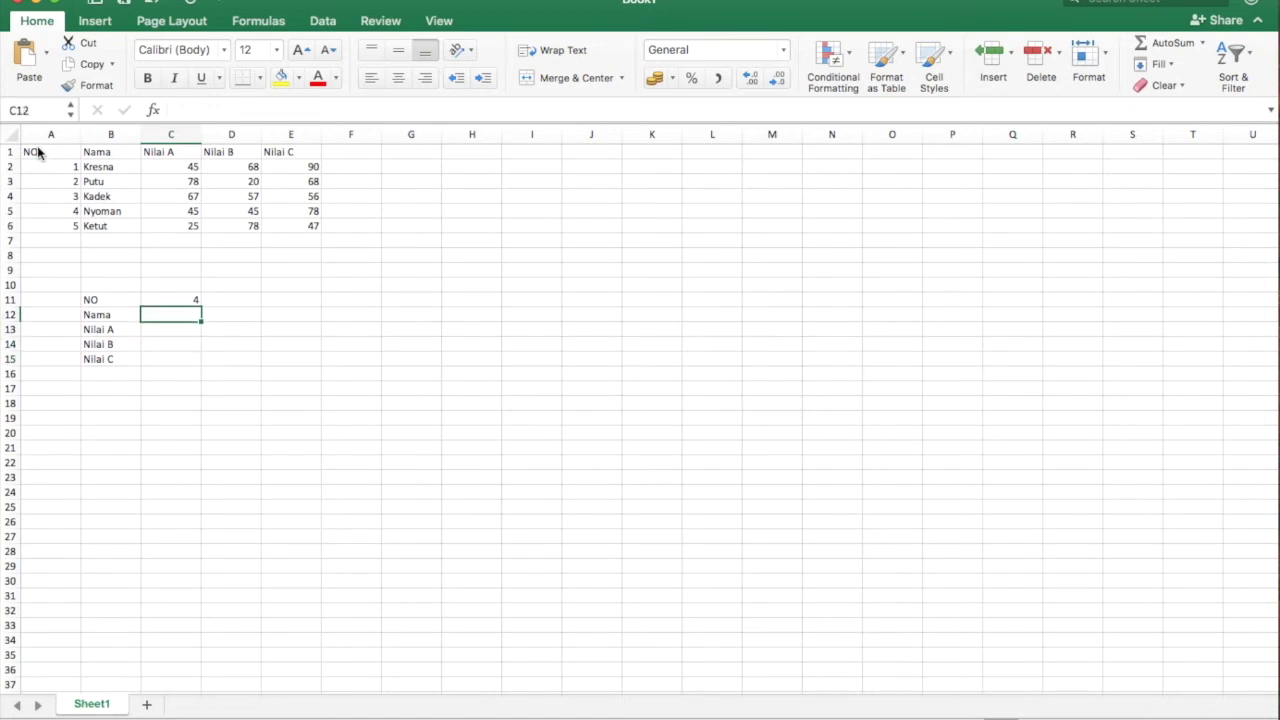
{"action": "key", "text": "Up"}
{"action": "key", "text": "Down"}
{"action": "key", "text": "Down"}
{"action": "key", "text": "Down"}
{"action": "key", "text": "Down"}
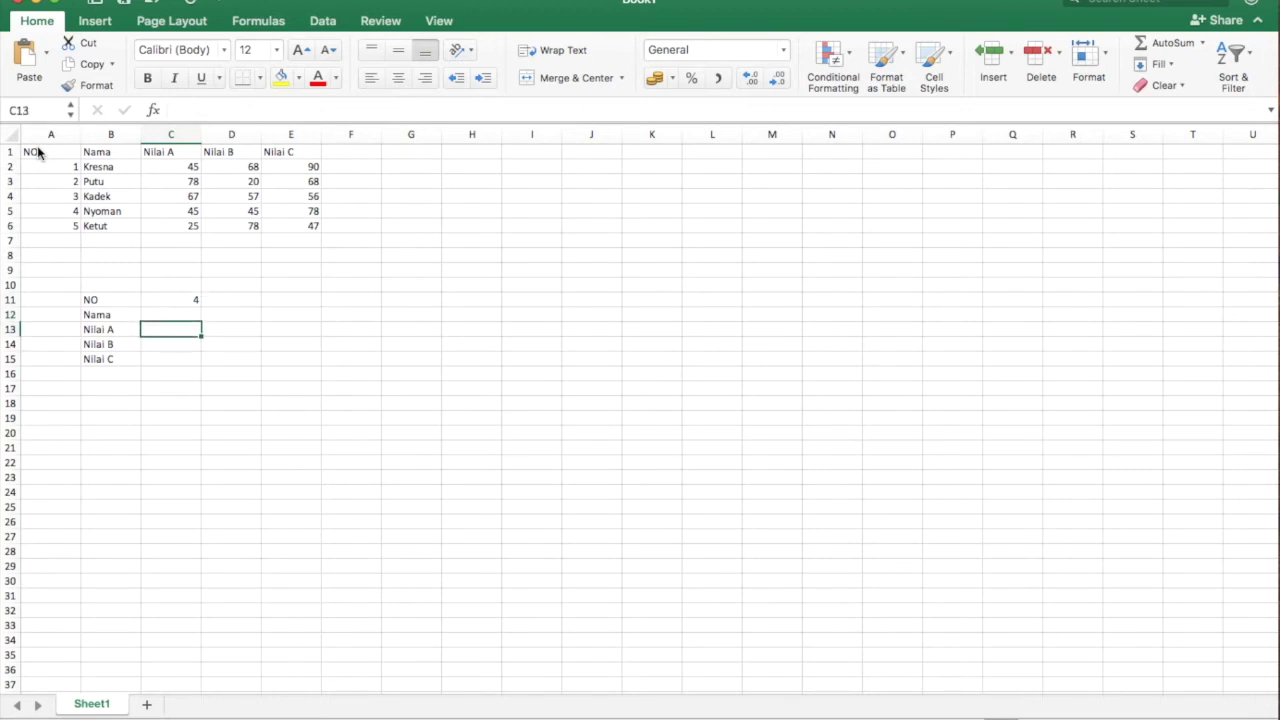
{"action": "key", "text": "Down"}
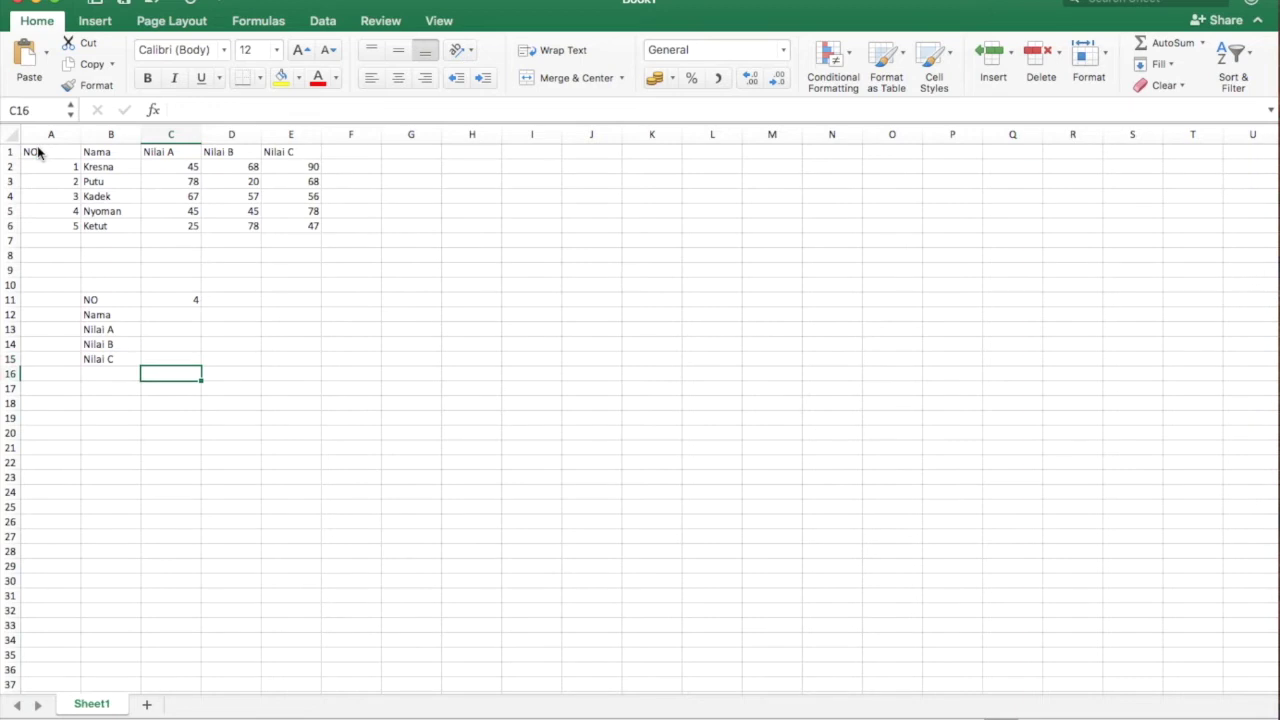
{"action": "key", "text": "Down"}
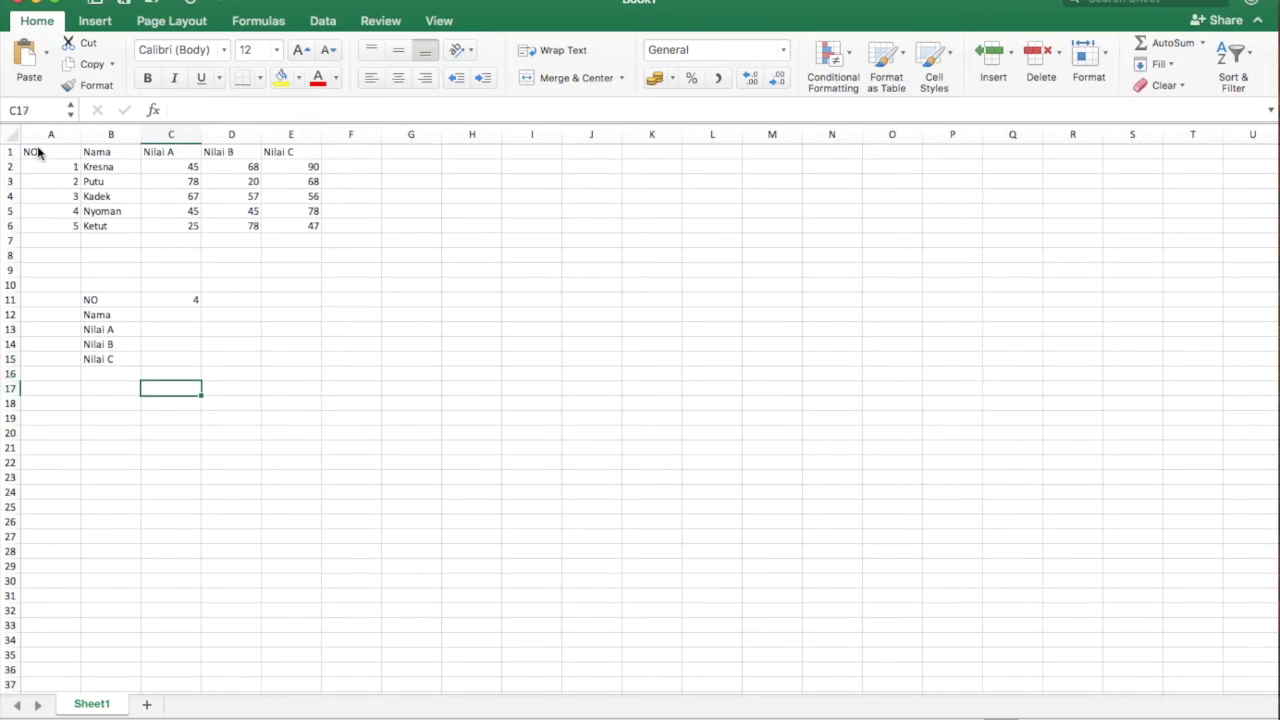
Start a VLOOKUP formula in cell C12 beside the Nama label, with C11 as the lookup value.
{"action": "key", "text": "Up"}
{"action": "key", "text": "Up"}
{"action": "key", "text": "Up"}
{"action": "key", "text": "Up"}
{"action": "key", "text": "Up"}
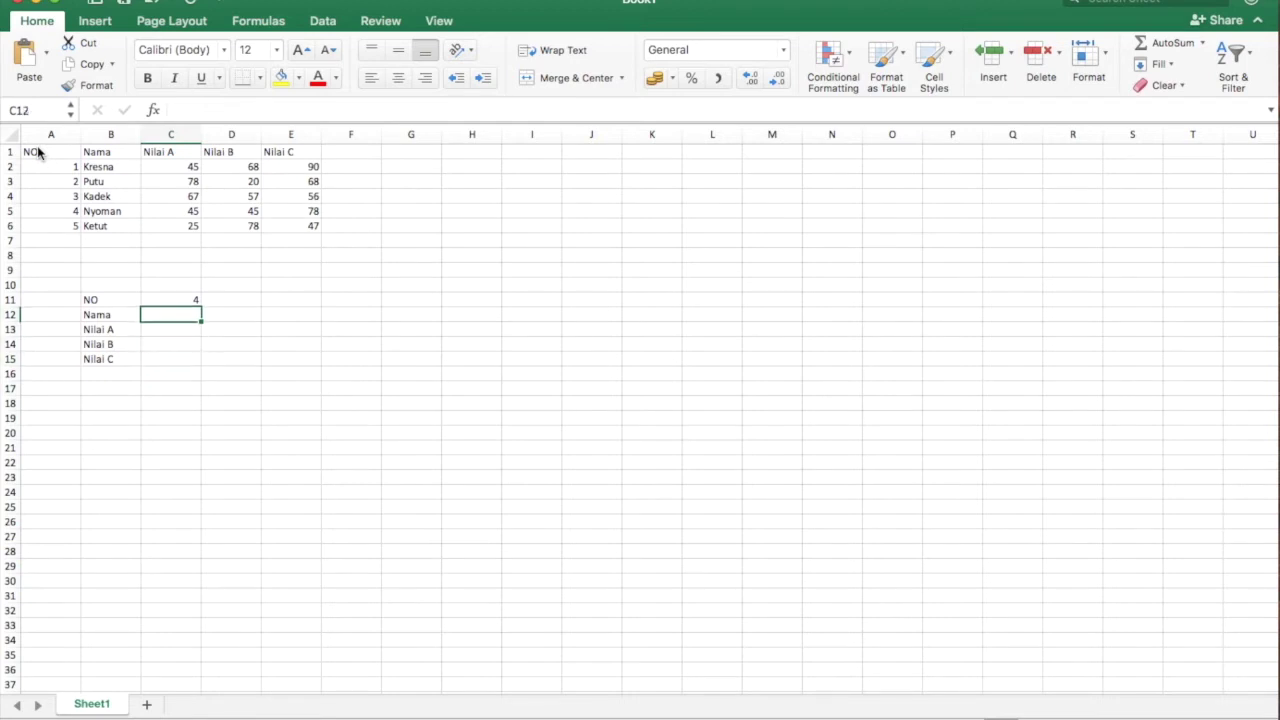
{"action": "type", "text": "="}
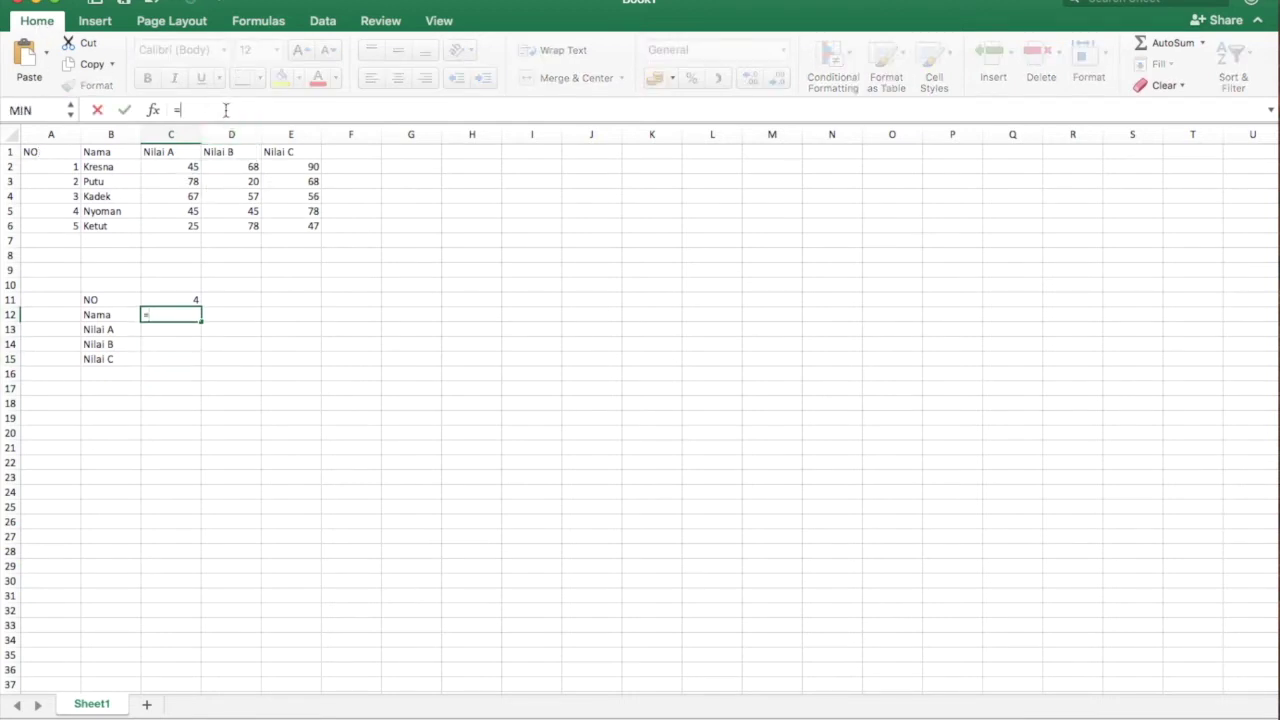
{"action": "type", "text": "vlooku"}
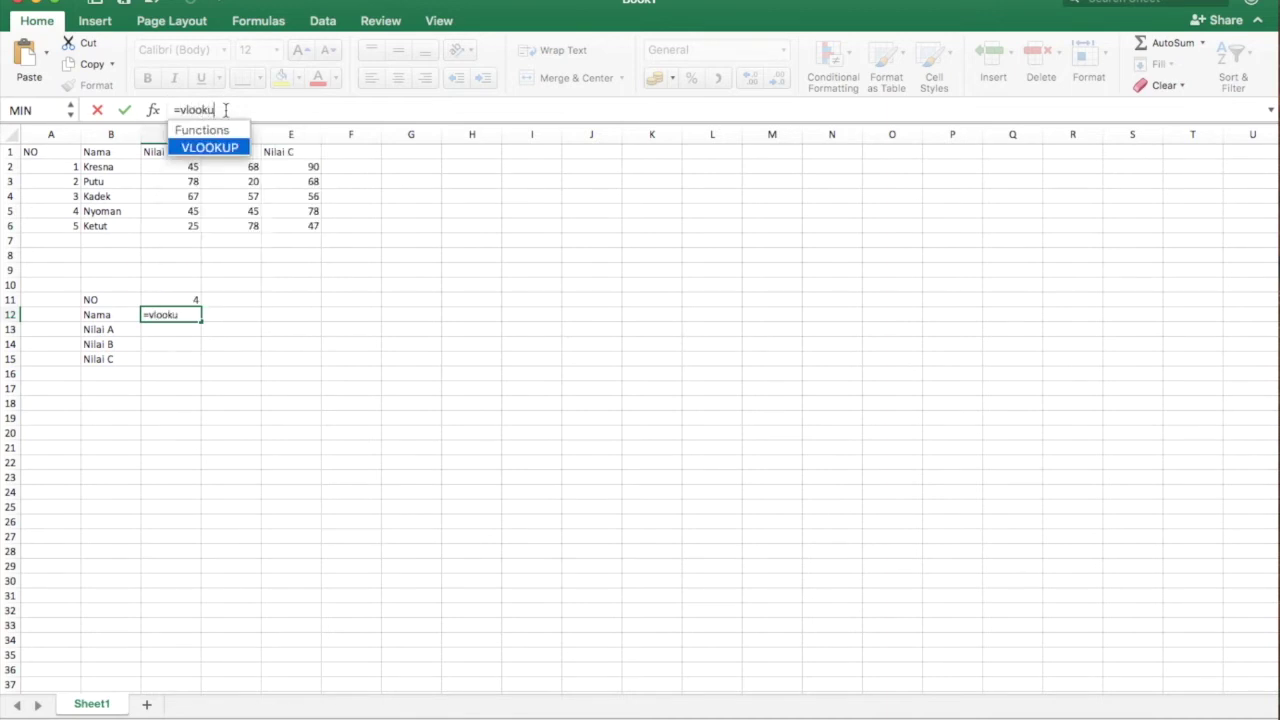
{"action": "type", "text": "p("}
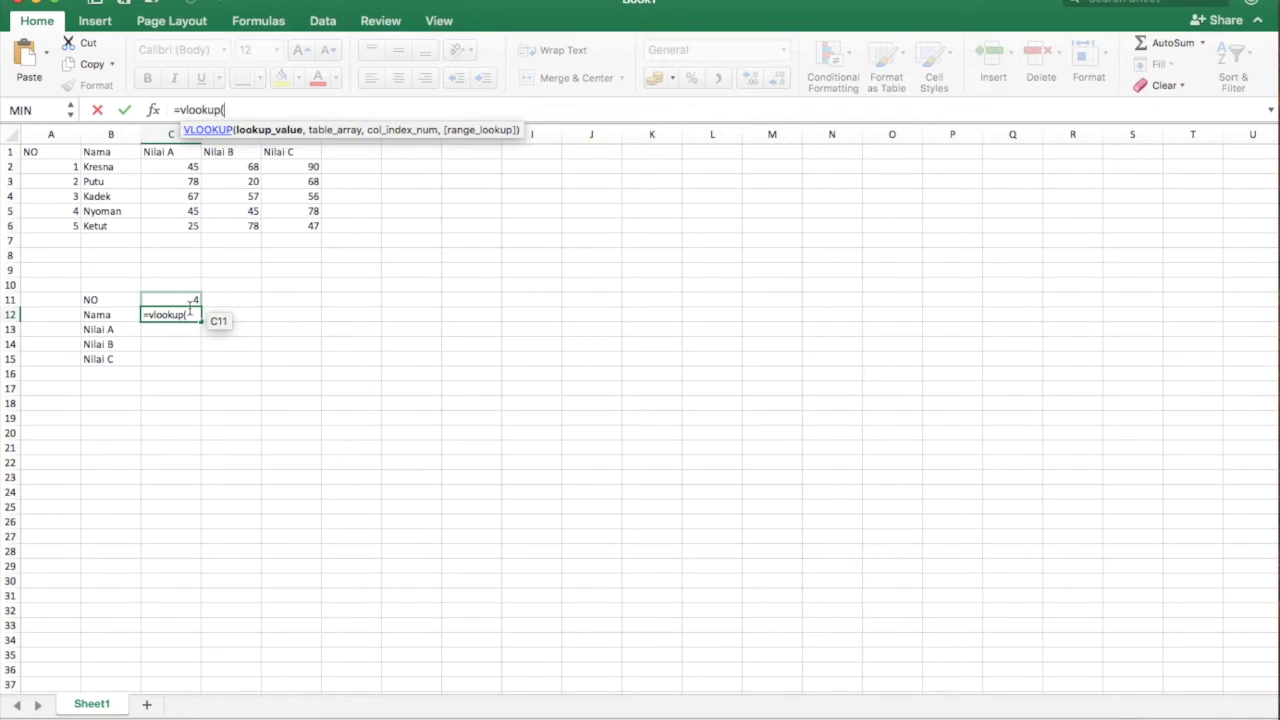
{"action": "left_click", "coordinate": [197, 299]}
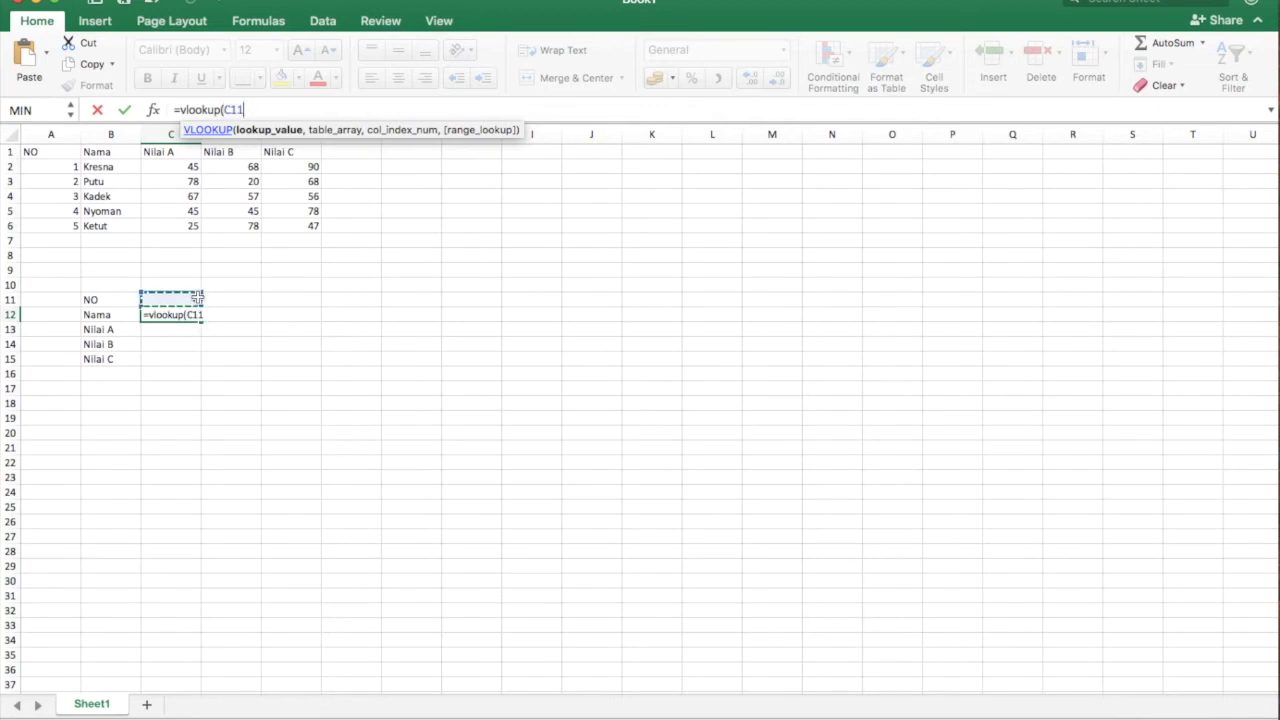
{"action": "type", "text": ","}
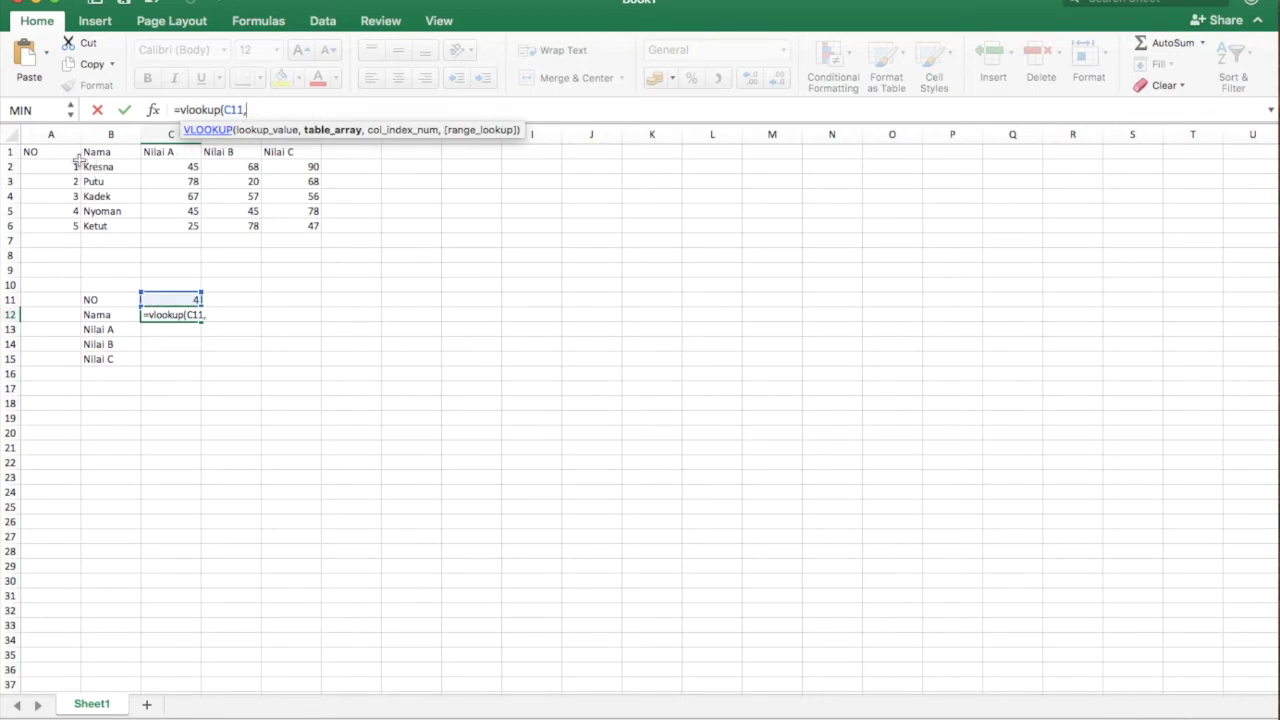
Complete the C12 formula with table range A1:E6, column index 2 and FALSE for an exact match.
{"action": "left_click_drag", "start_coordinate": [57, 153], "coordinate": [297, 228]}
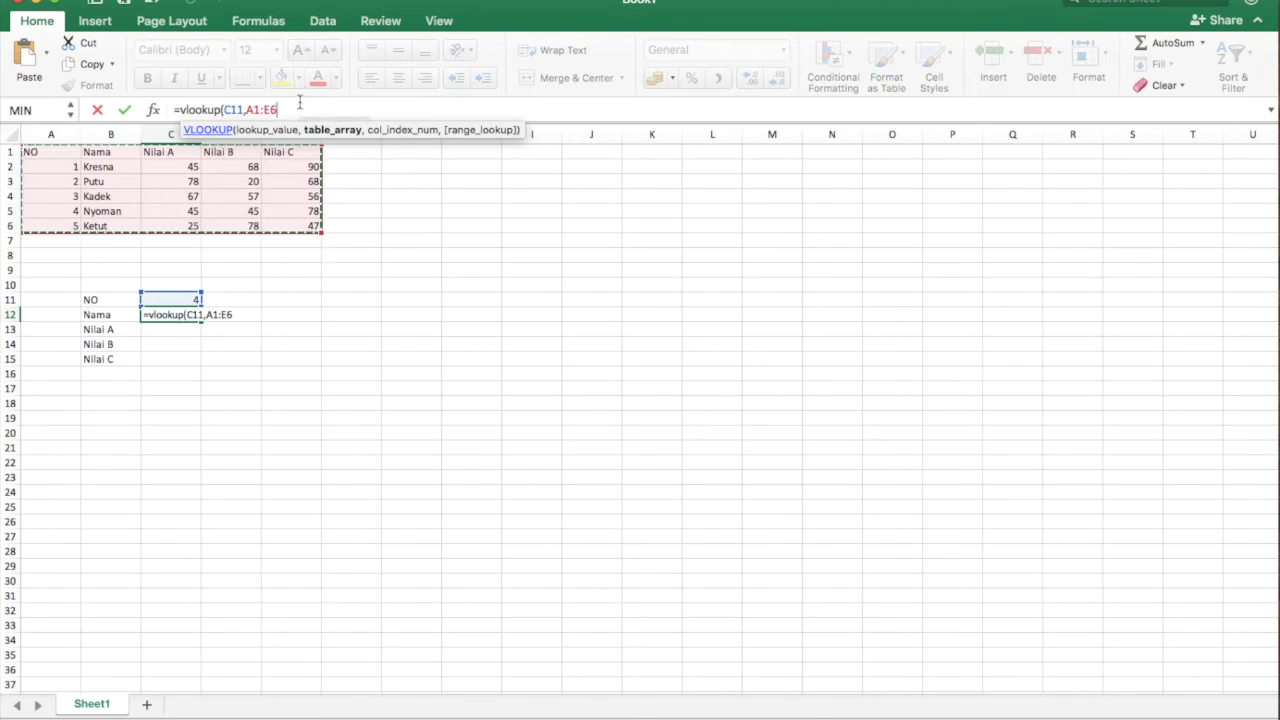
{"action": "type", "text": ","}
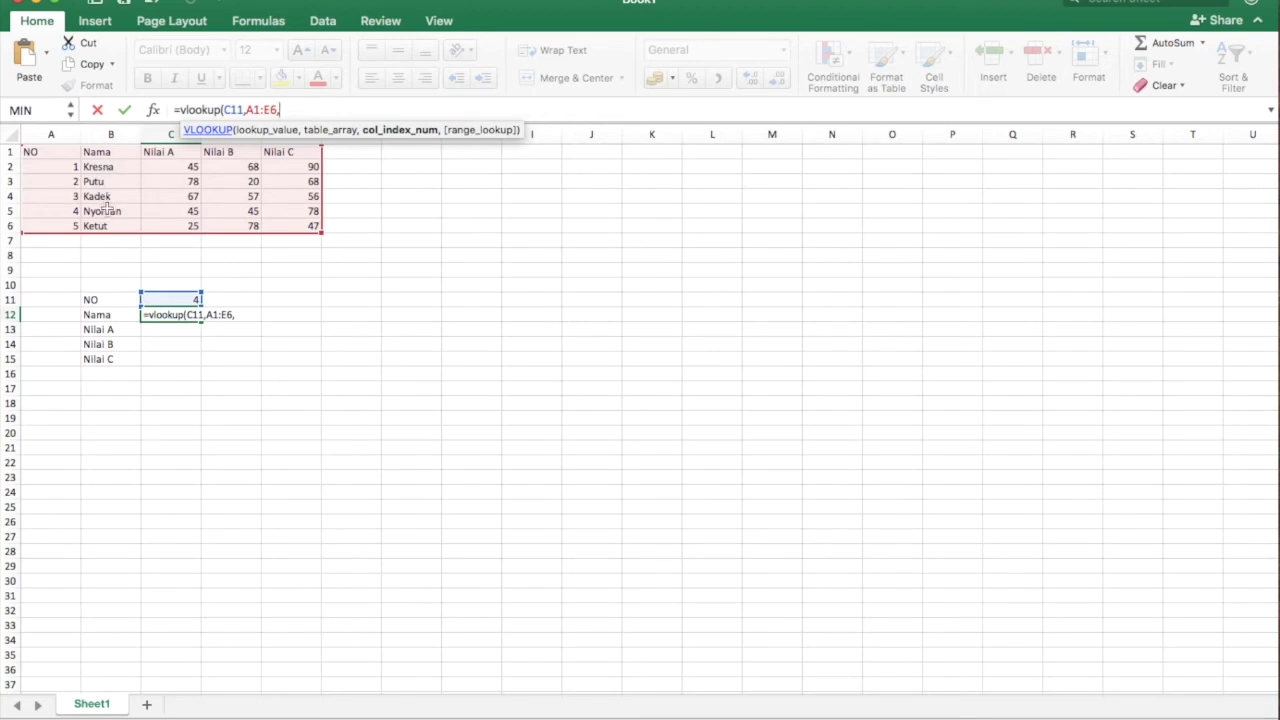
{"action": "type", "text": "2,a"}
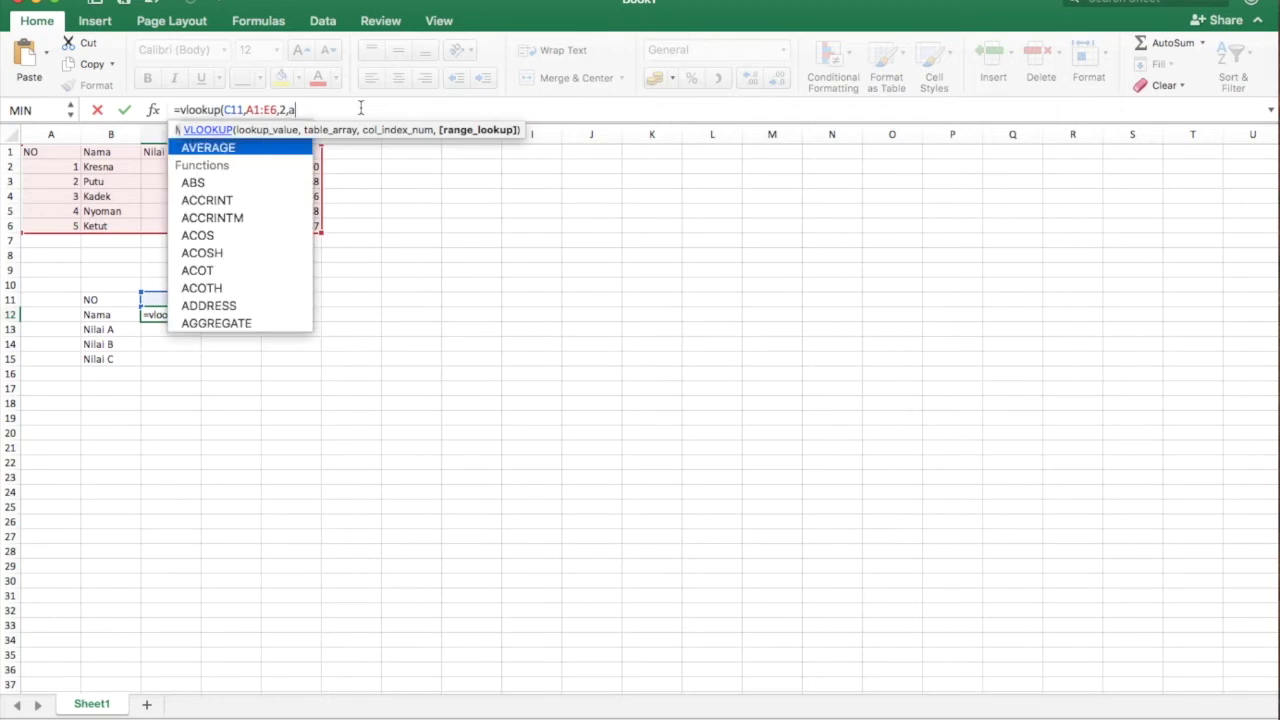
{"action": "key", "text": "BackSpace"}
{"action": "type", "text": "false"}
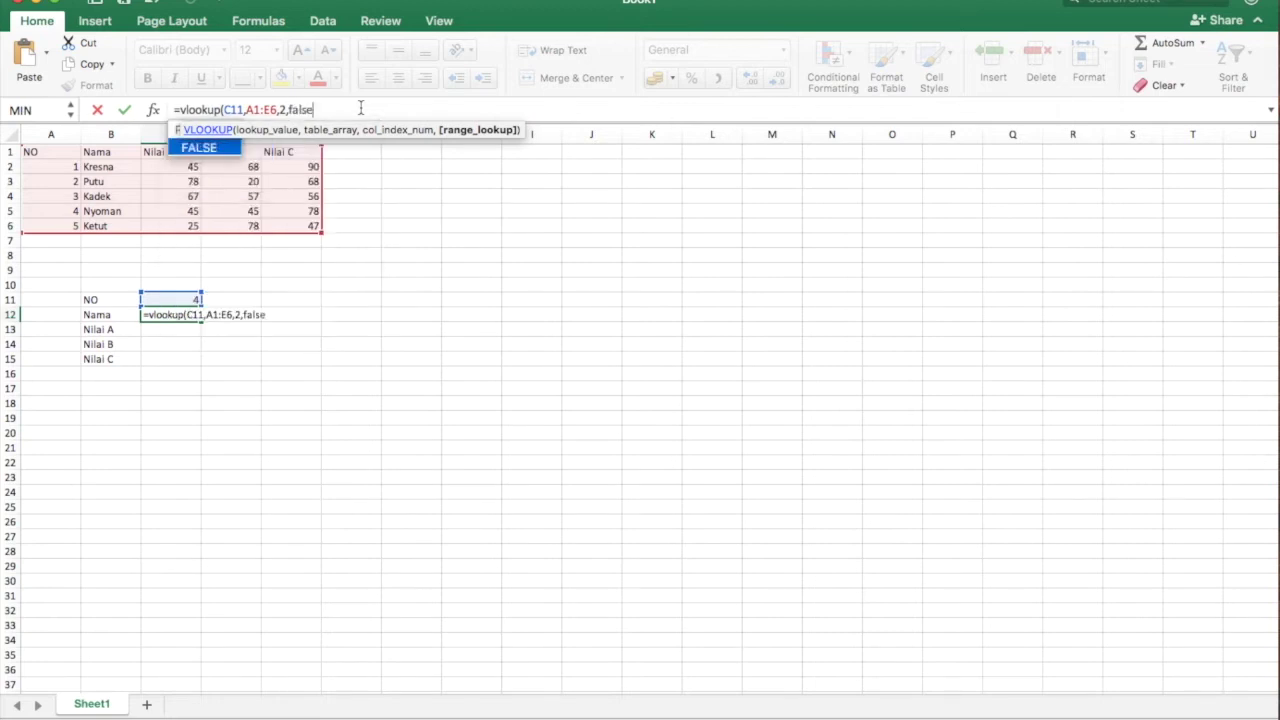
{"action": "type", "text": ")"}
{"action": "key", "text": "Return"}
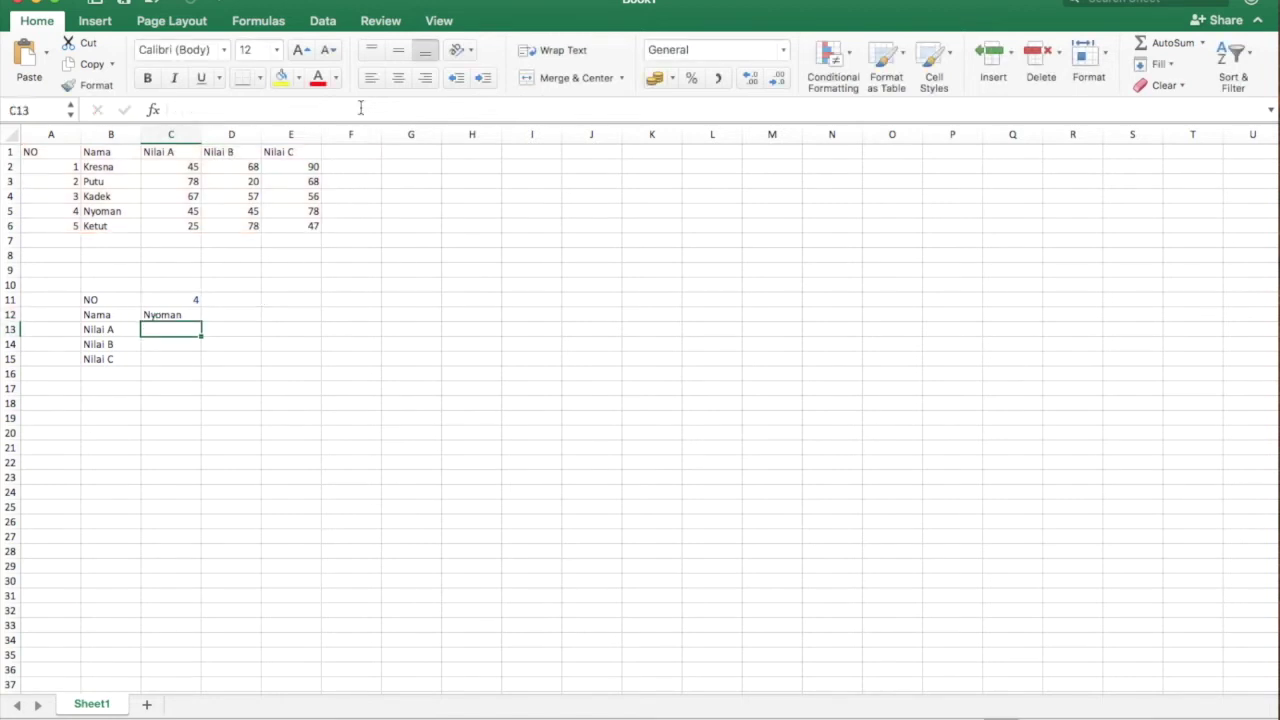
Copy the VLOOKUP formula from C12 down to C15 and set the column index in C13 to 3.
{"action": "left_click", "coordinate": [185, 314]}
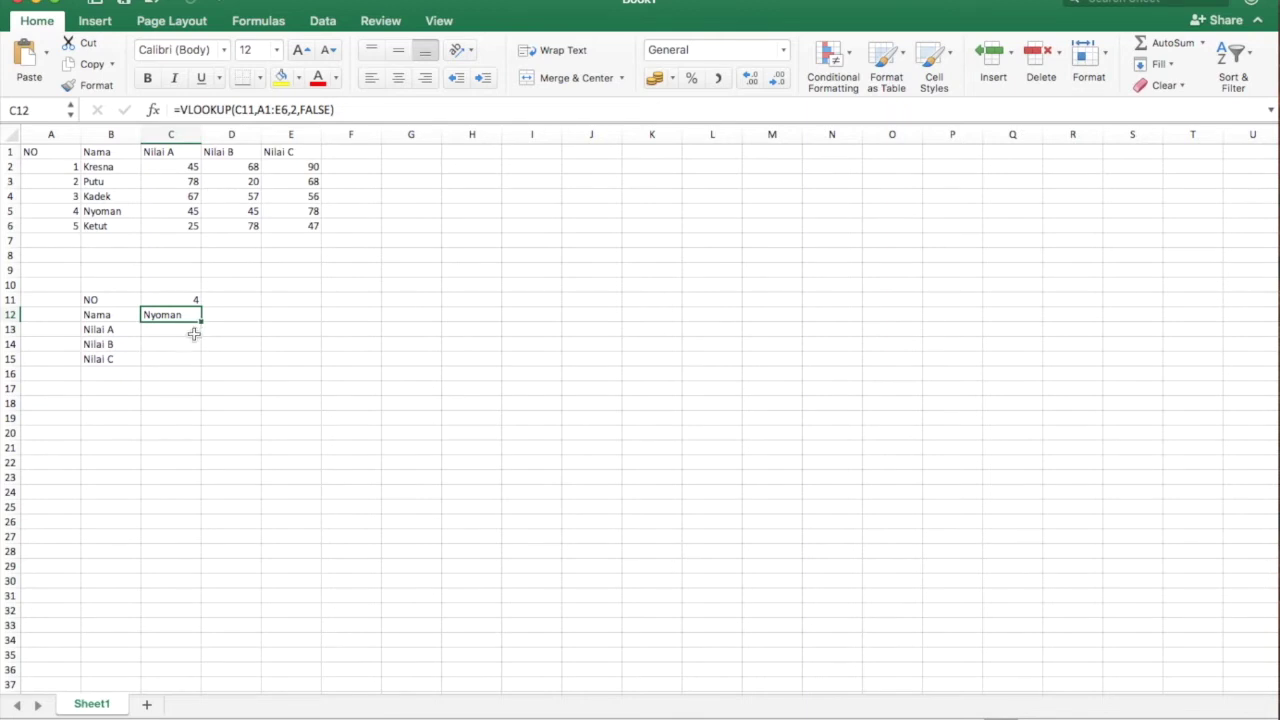
{"action": "left_click_drag", "start_coordinate": [201, 320], "coordinate": [205, 366]}
{"action": "left_click", "coordinate": [175, 330]}
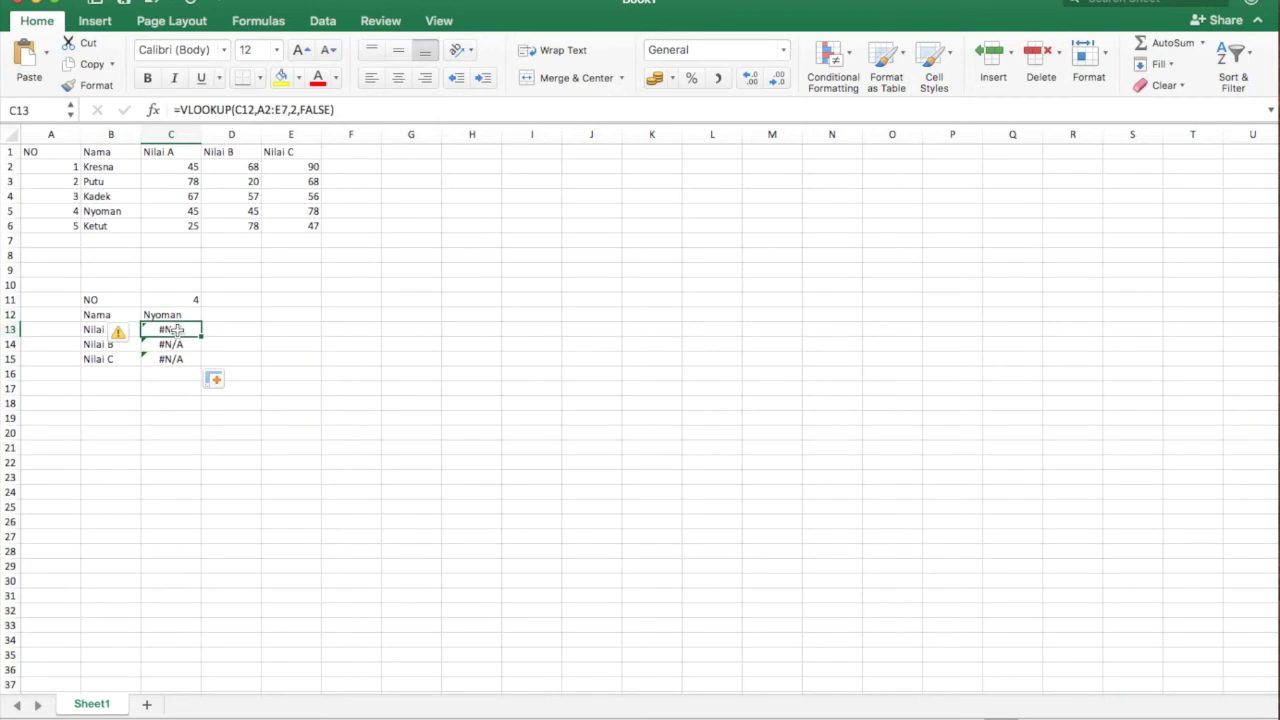
{"action": "left_click", "coordinate": [291, 110]}
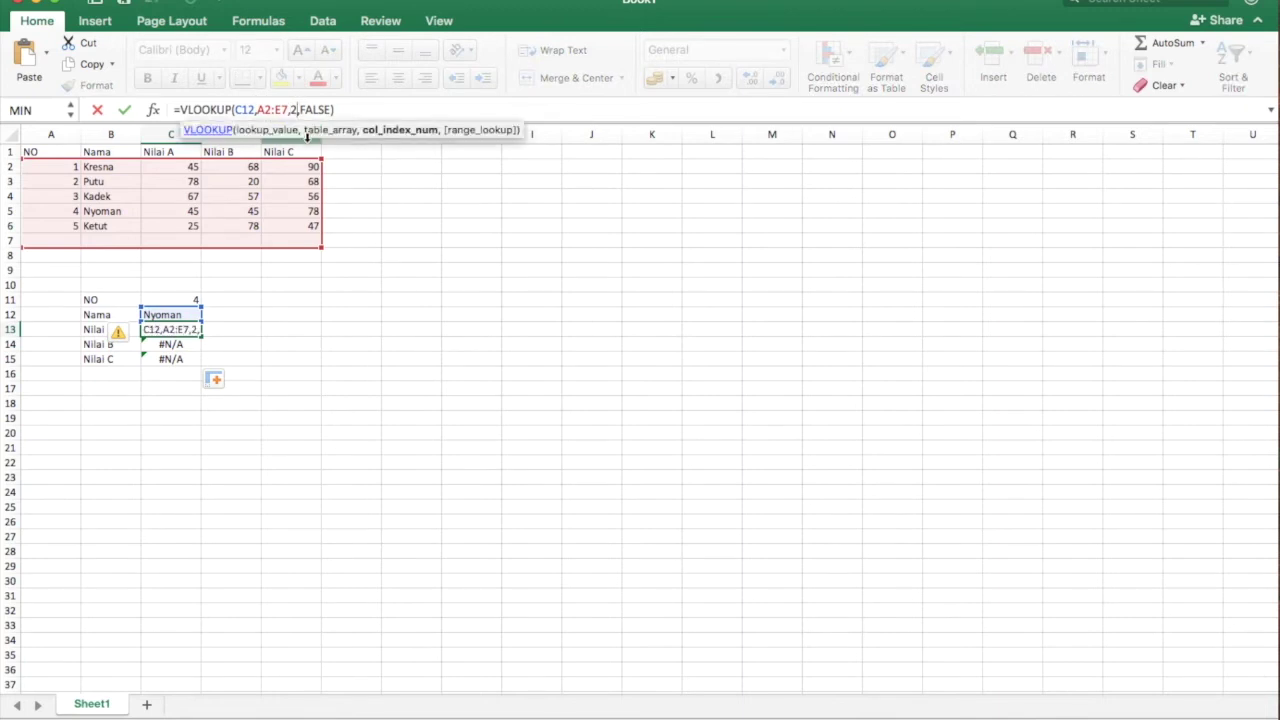
{"action": "key", "text": "Return"}
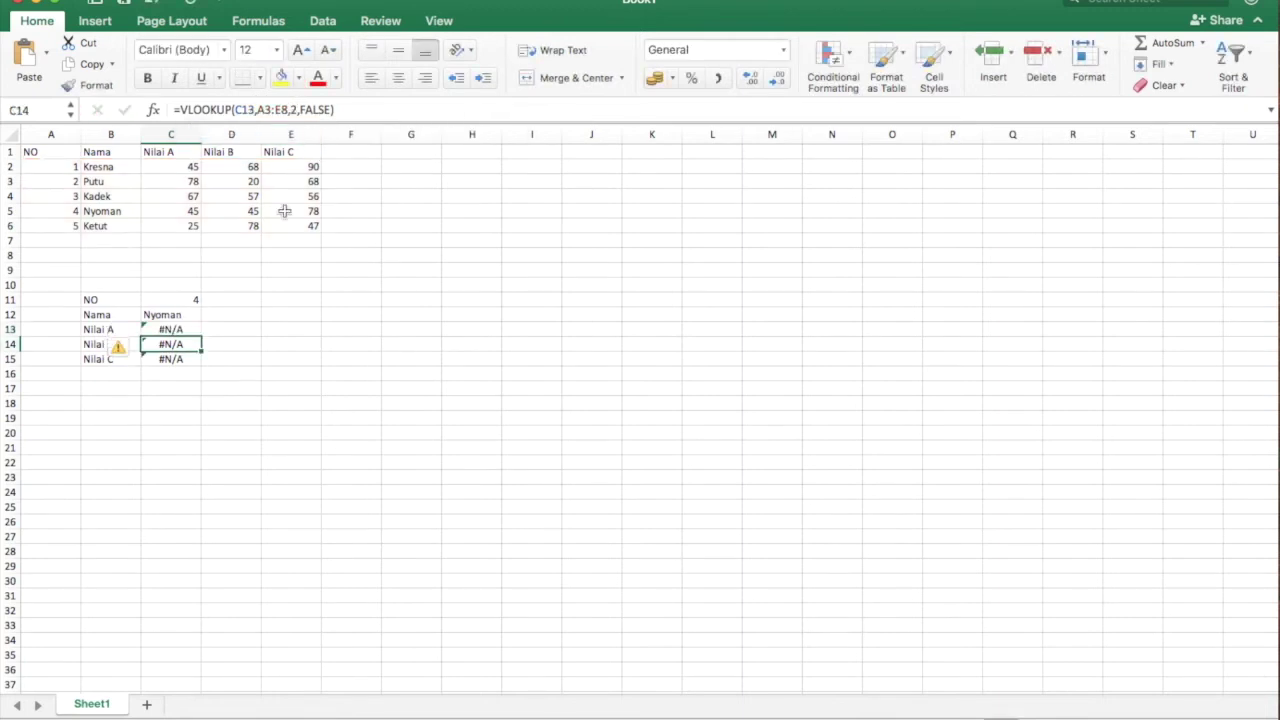
Compare the cell references in the VLOOKUP formulas of cells C13, C12 and C14.
{"action": "left_click", "coordinate": [189, 331]}
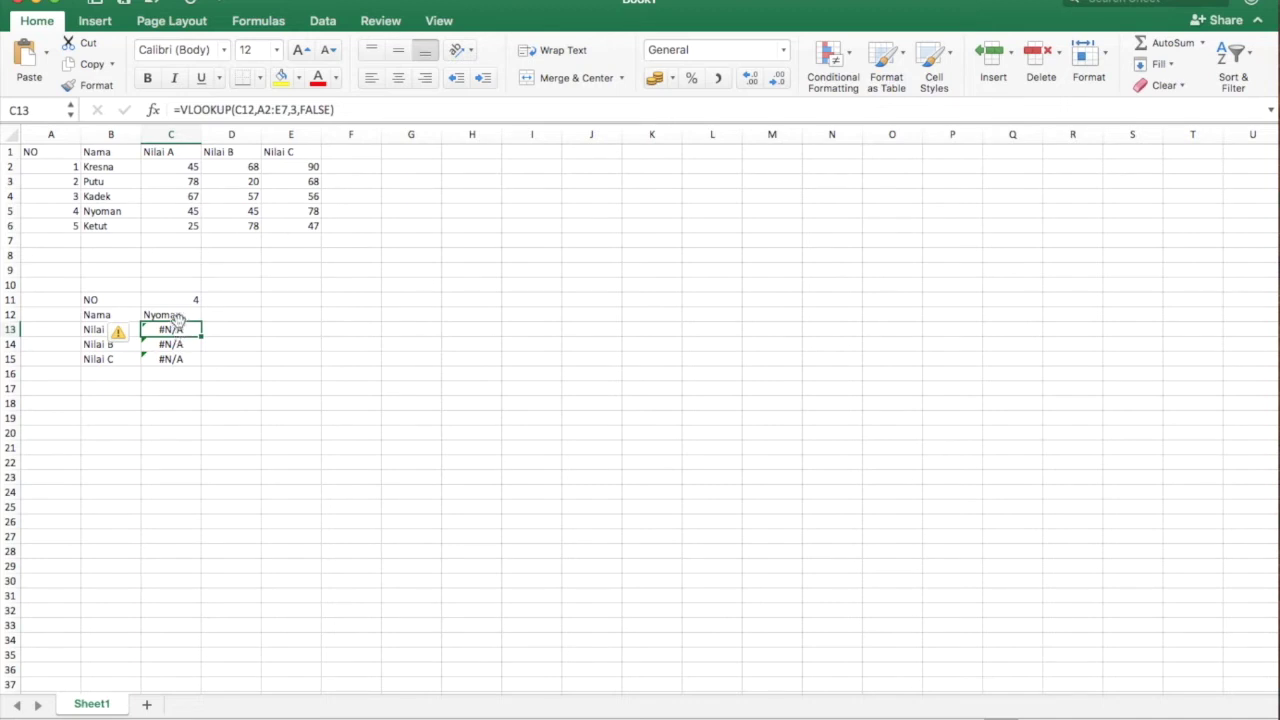
{"action": "left_click", "coordinate": [177, 315]}
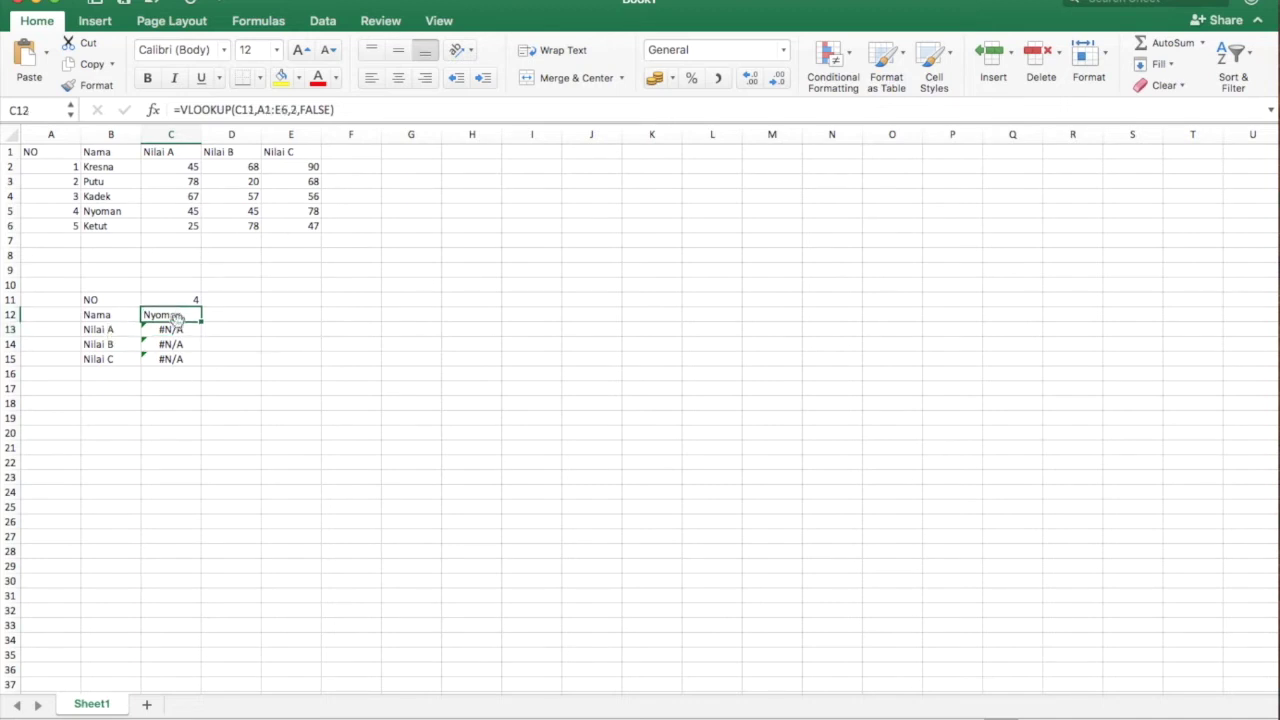
{"action": "left_click", "coordinate": [175, 342]}
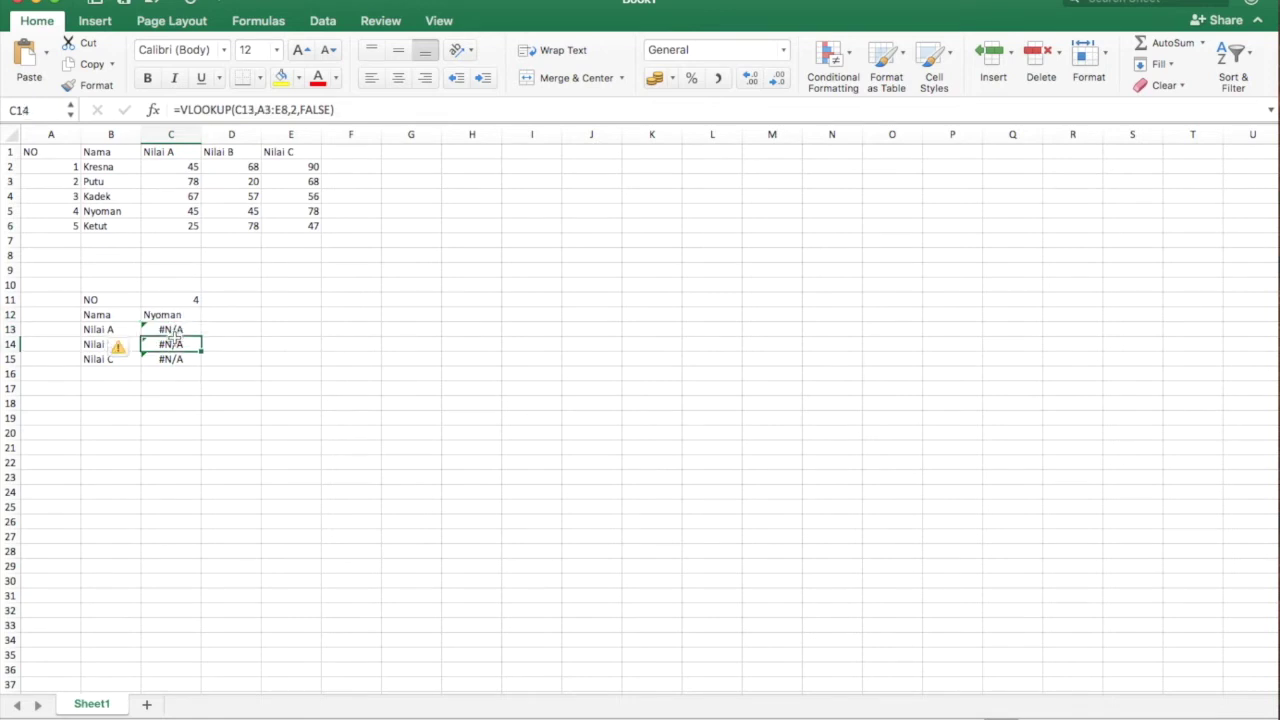
{"action": "left_click", "coordinate": [231, 111]}
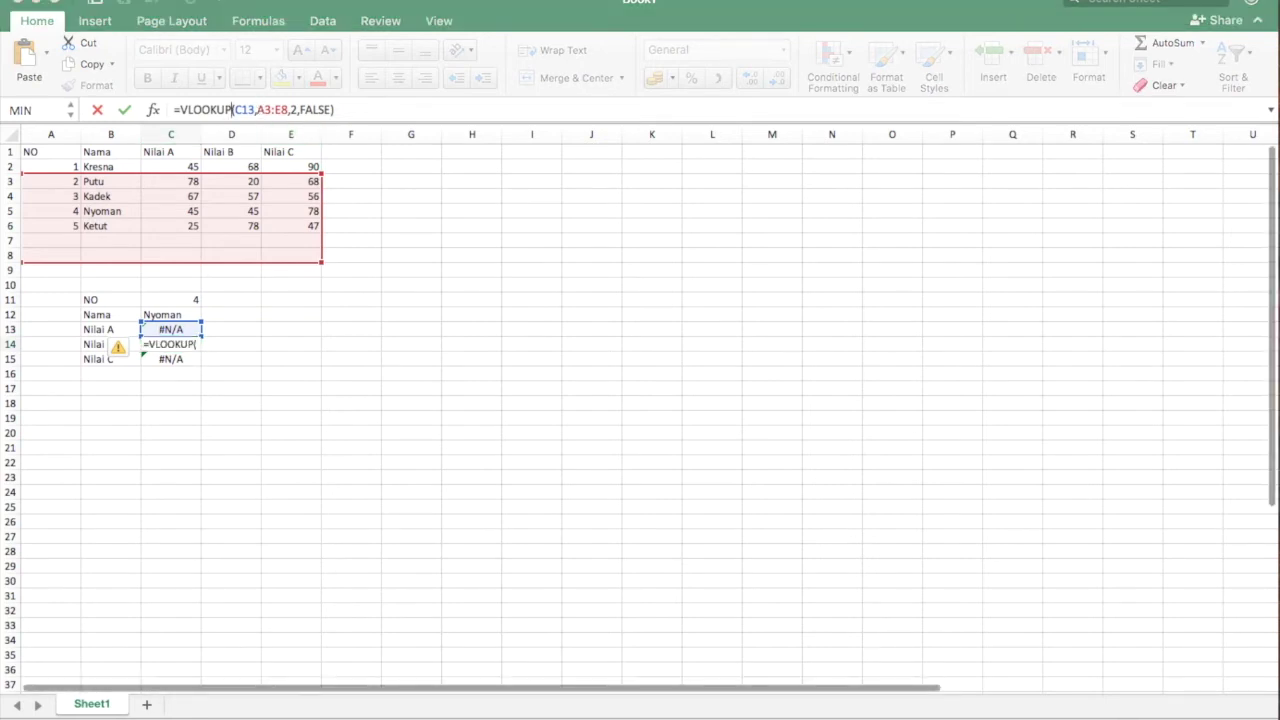
{"action": "key", "text": "Return"}
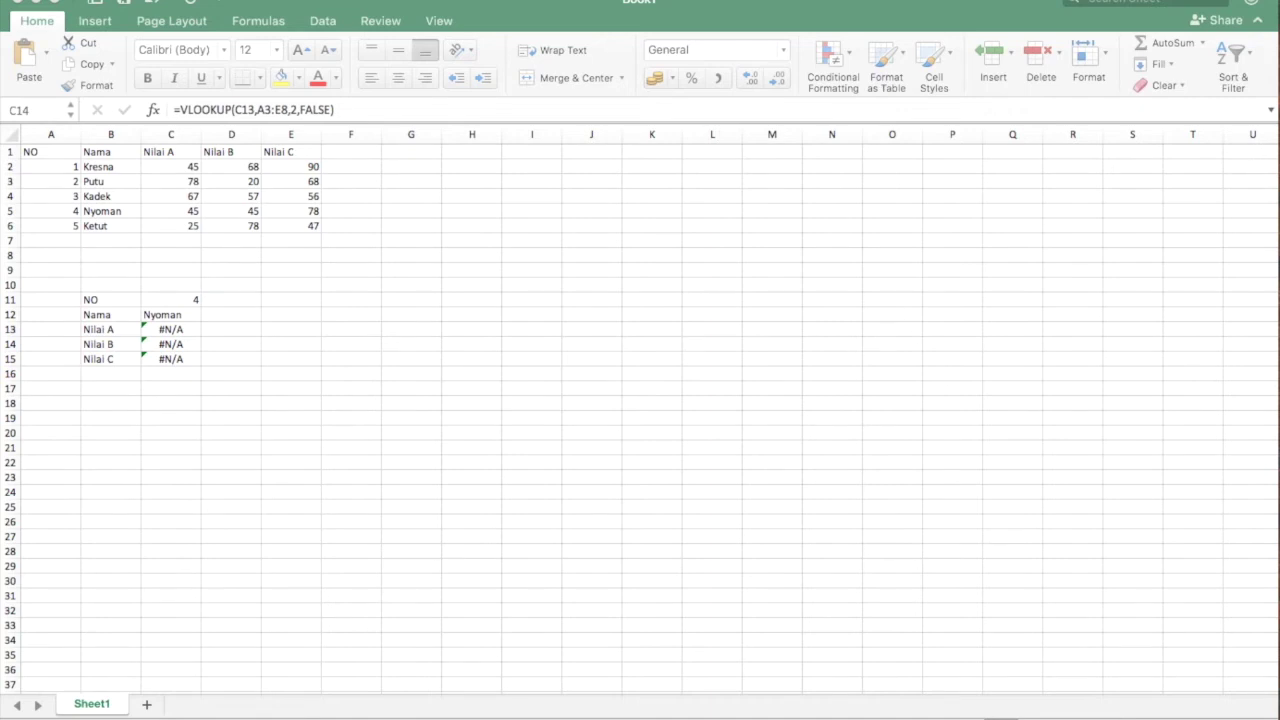
Replace the arguments of the VLOOKUP in C13 with lookup value C11, table range A1:E6, column index 3 and FALSE.
{"action": "left_click", "coordinate": [162, 334]}
{"action": "left_click", "coordinate": [176, 329]}
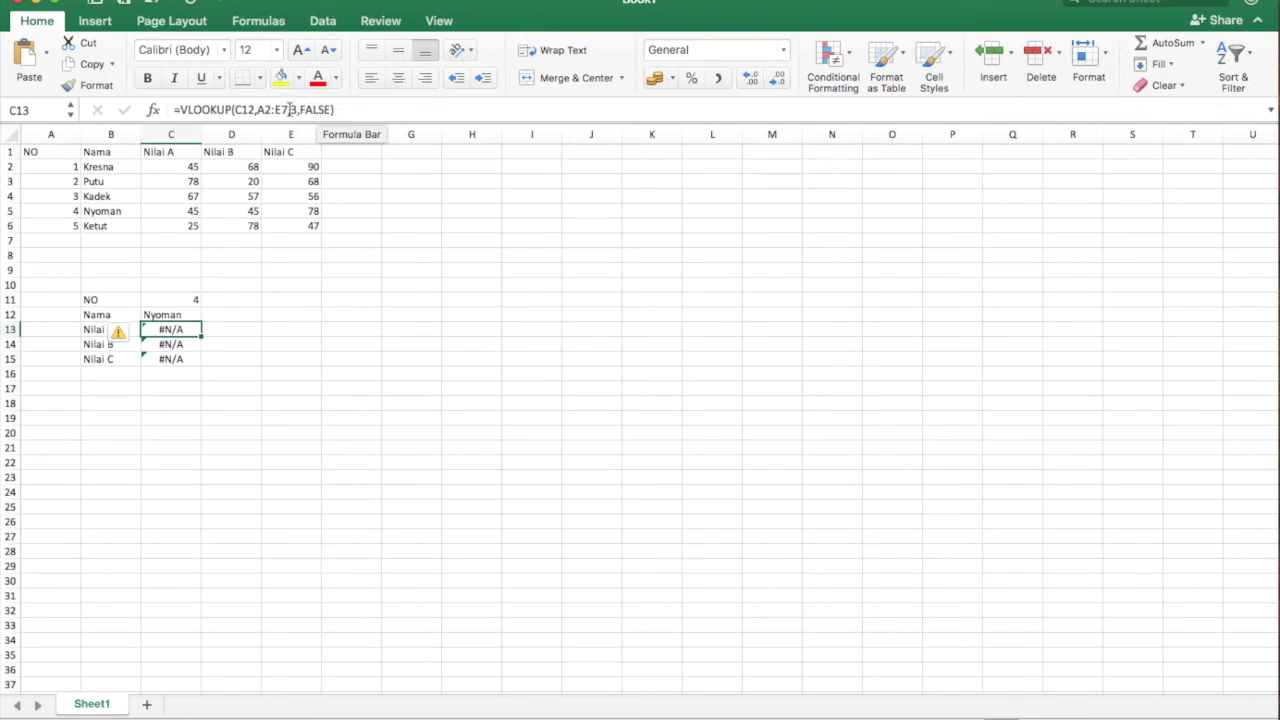
{"action": "left_click_drag", "start_coordinate": [334, 110], "coordinate": [238, 111]}
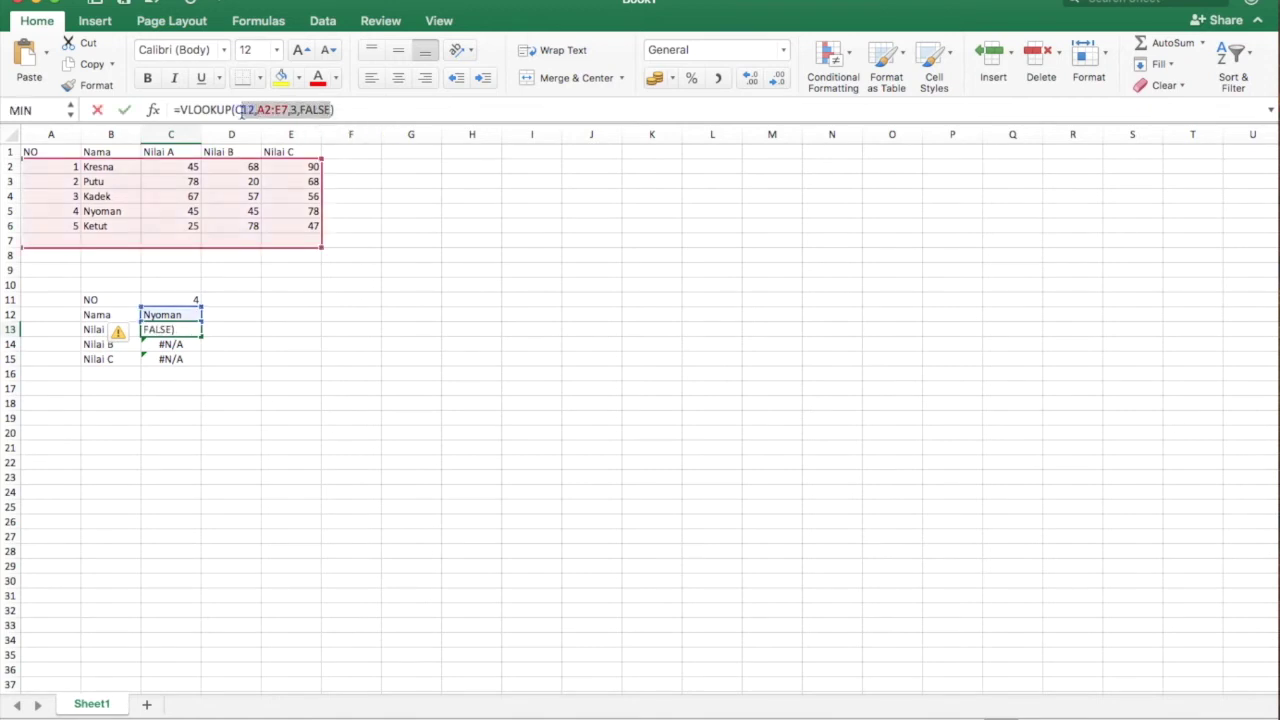
{"action": "key", "text": "BackSpace"}
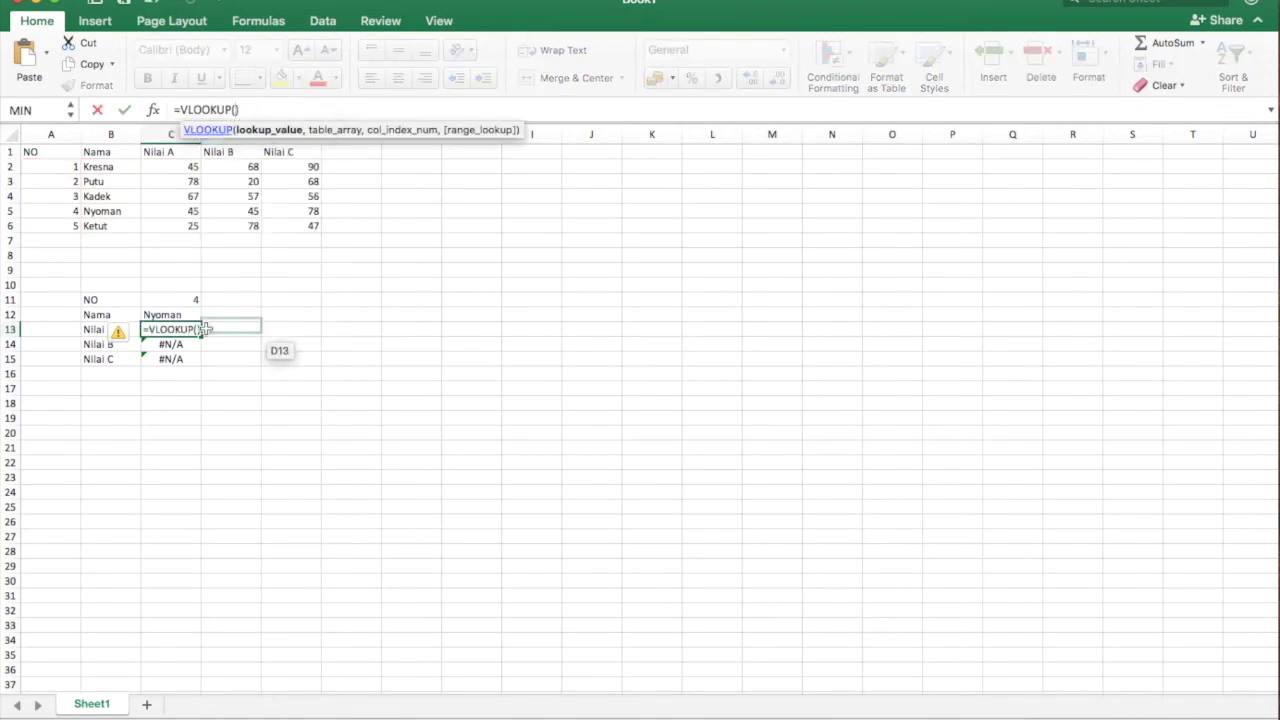
{"action": "left_click", "coordinate": [184, 302]}
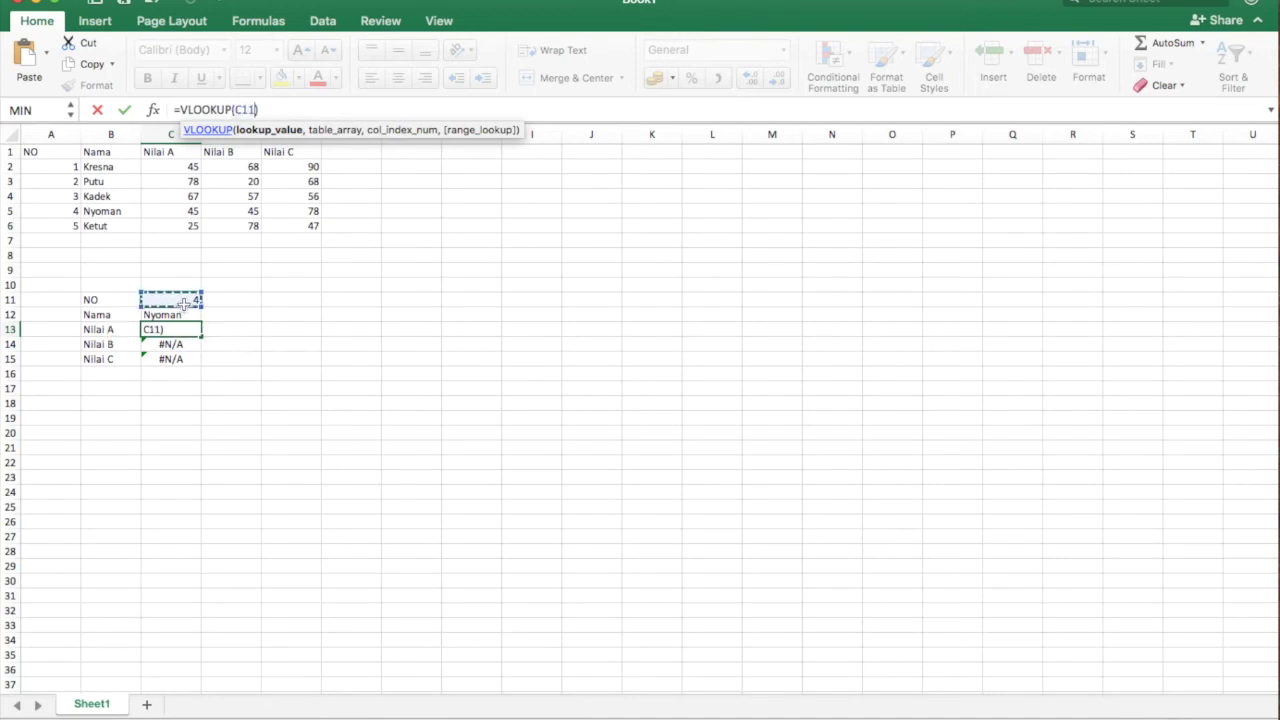
{"action": "type", "text": ","}
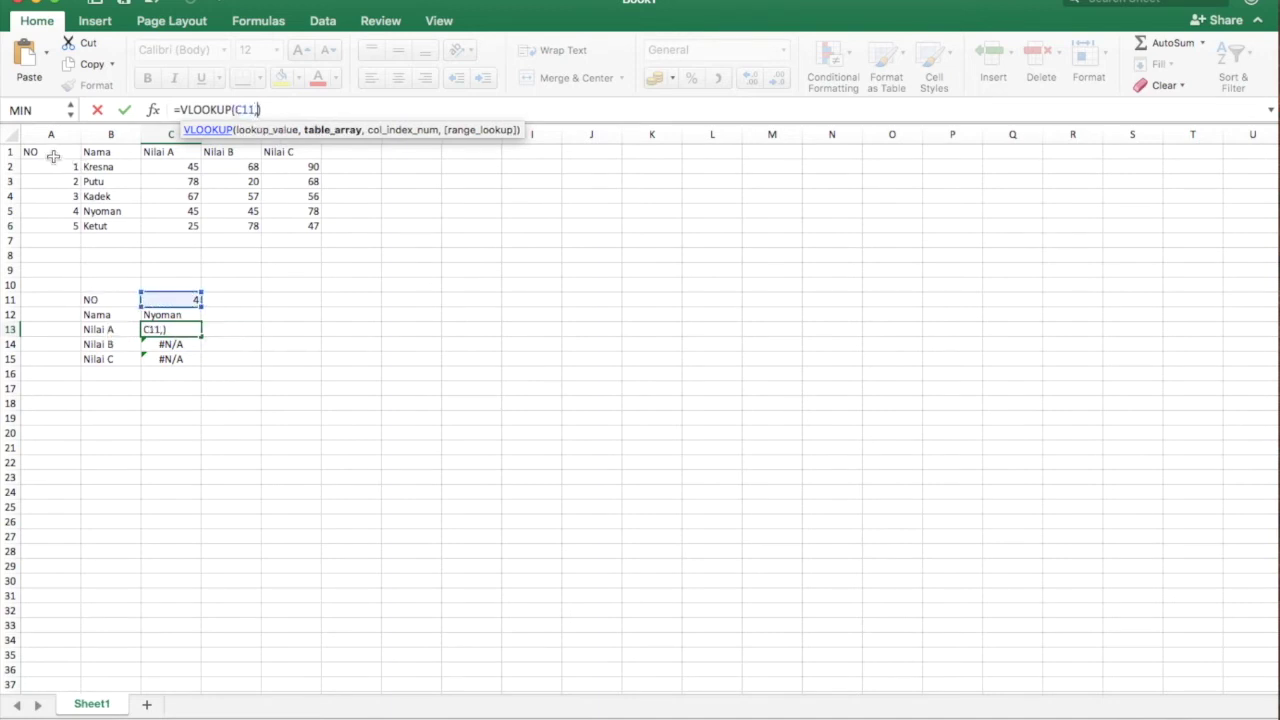
{"action": "left_click_drag", "start_coordinate": [48, 153], "coordinate": [294, 226]}
{"action": "type", "text": ","}
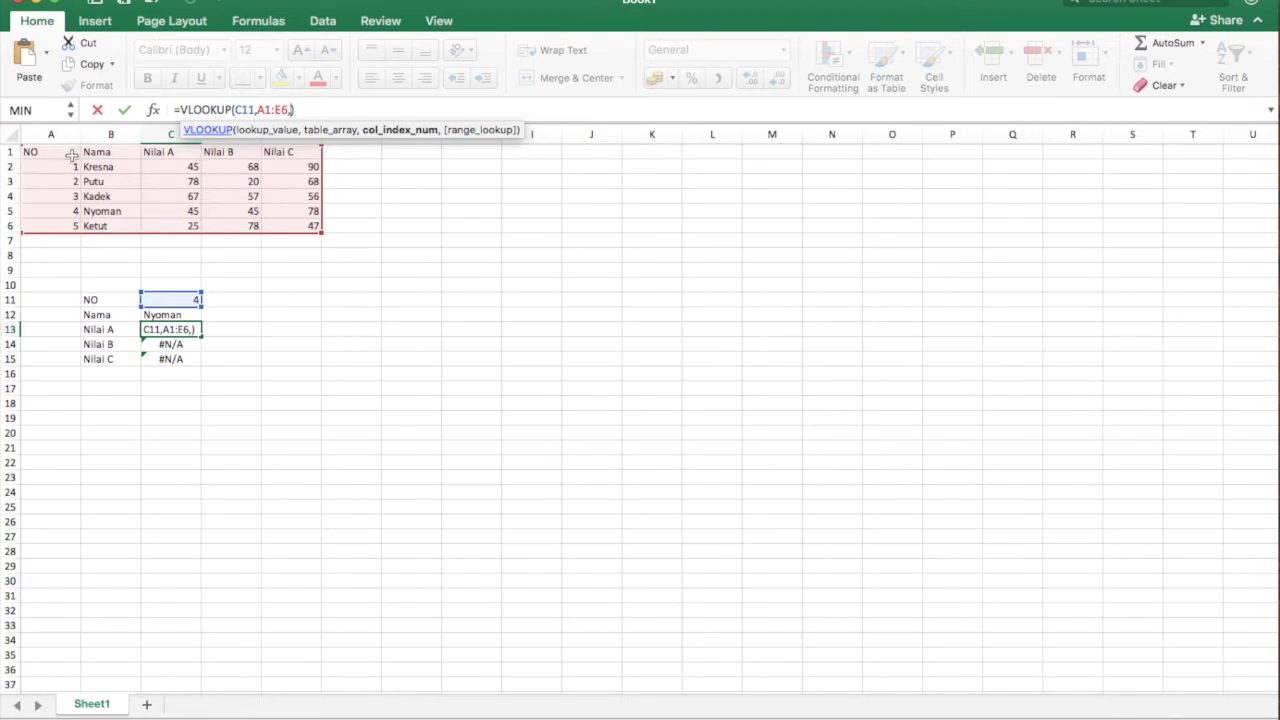
{"action": "type", "text": "3,"}
{"action": "type", "text": "FALSE"}
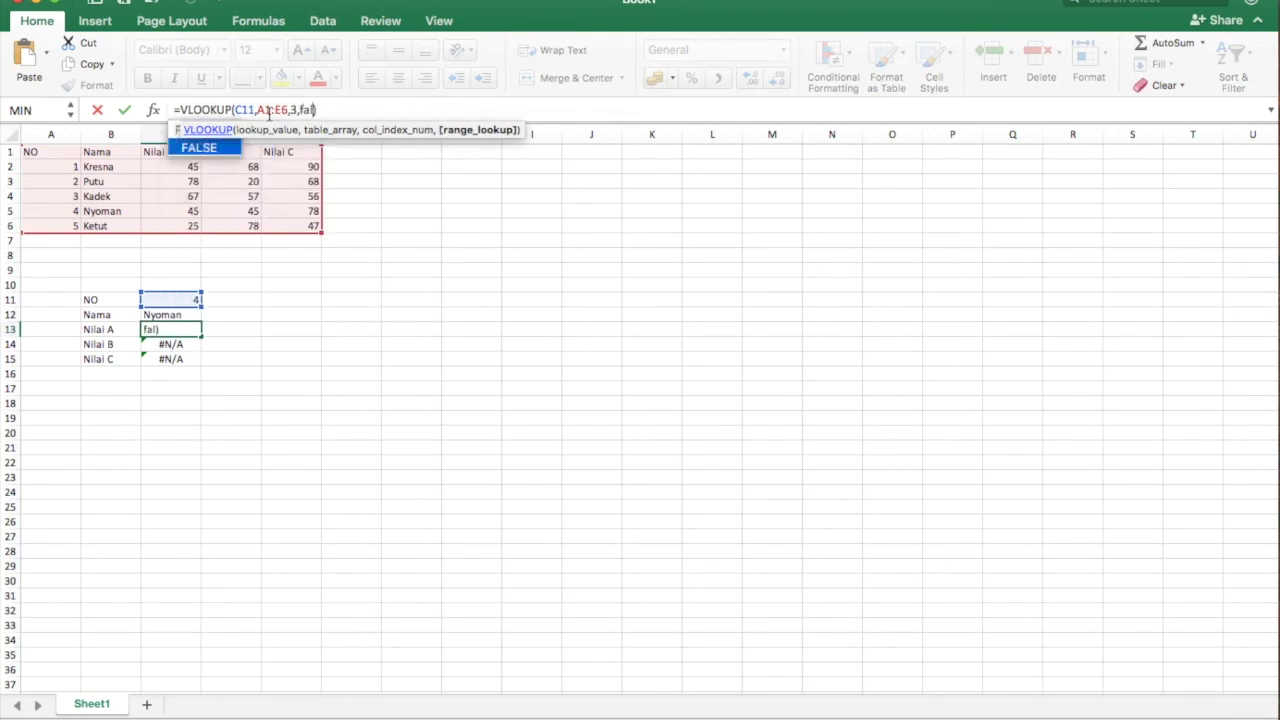
{"action": "key", "text": "Return"}
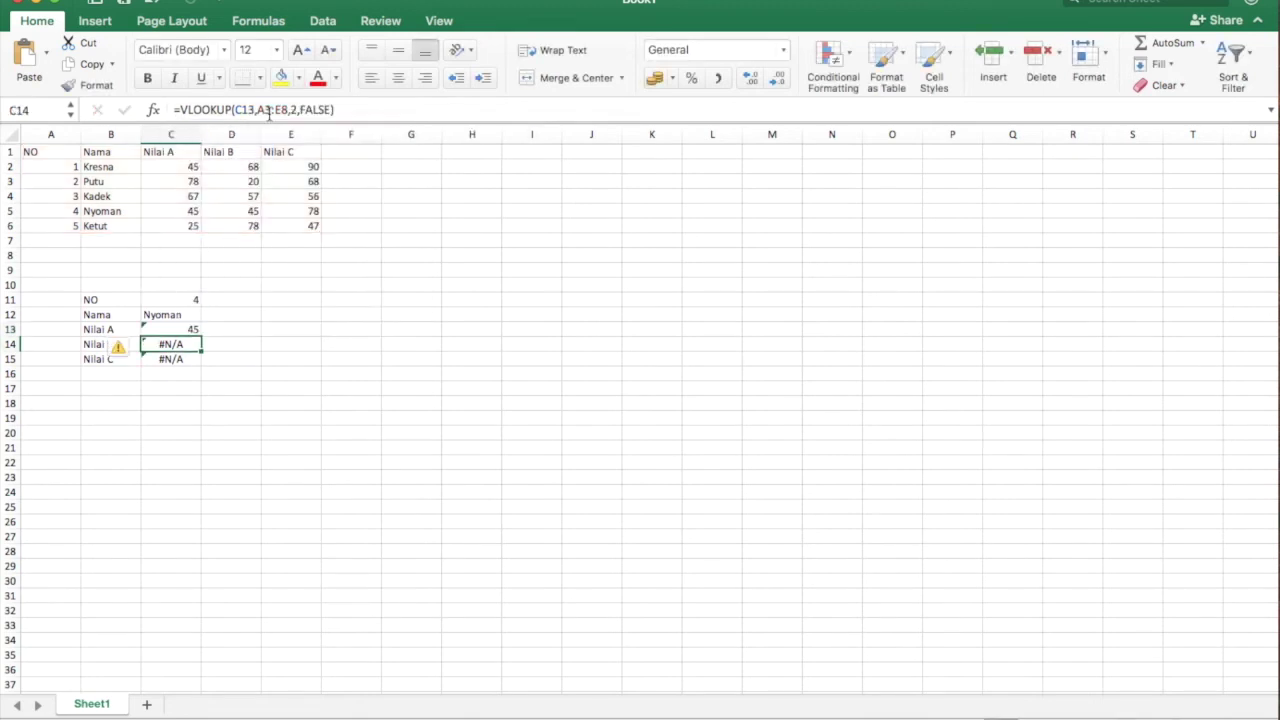
Lock the lookup value reference in the C13 VLOOKUP formula as $C$11.
{"action": "left_click", "coordinate": [185, 330]}
{"action": "key", "text": "Down"}
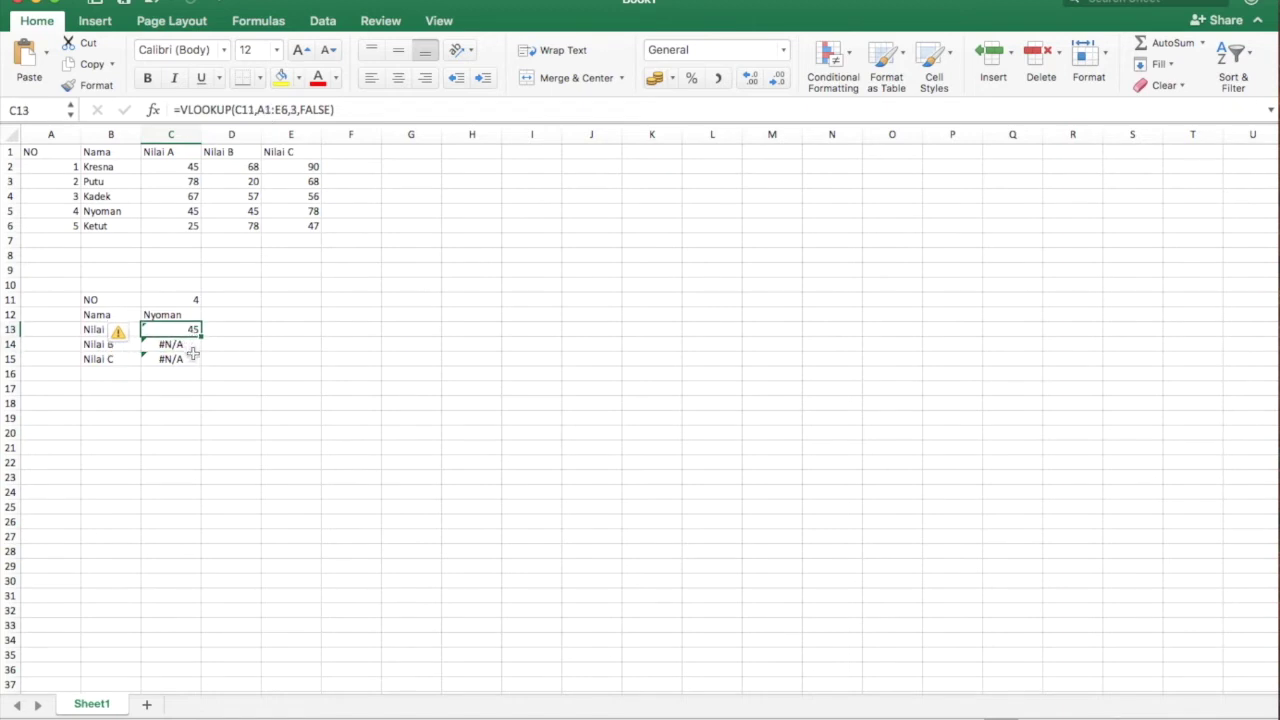
{"action": "left_click", "coordinate": [190, 344]}
{"action": "left_click", "coordinate": [190, 329]}
{"action": "left_click", "coordinate": [234, 110]}
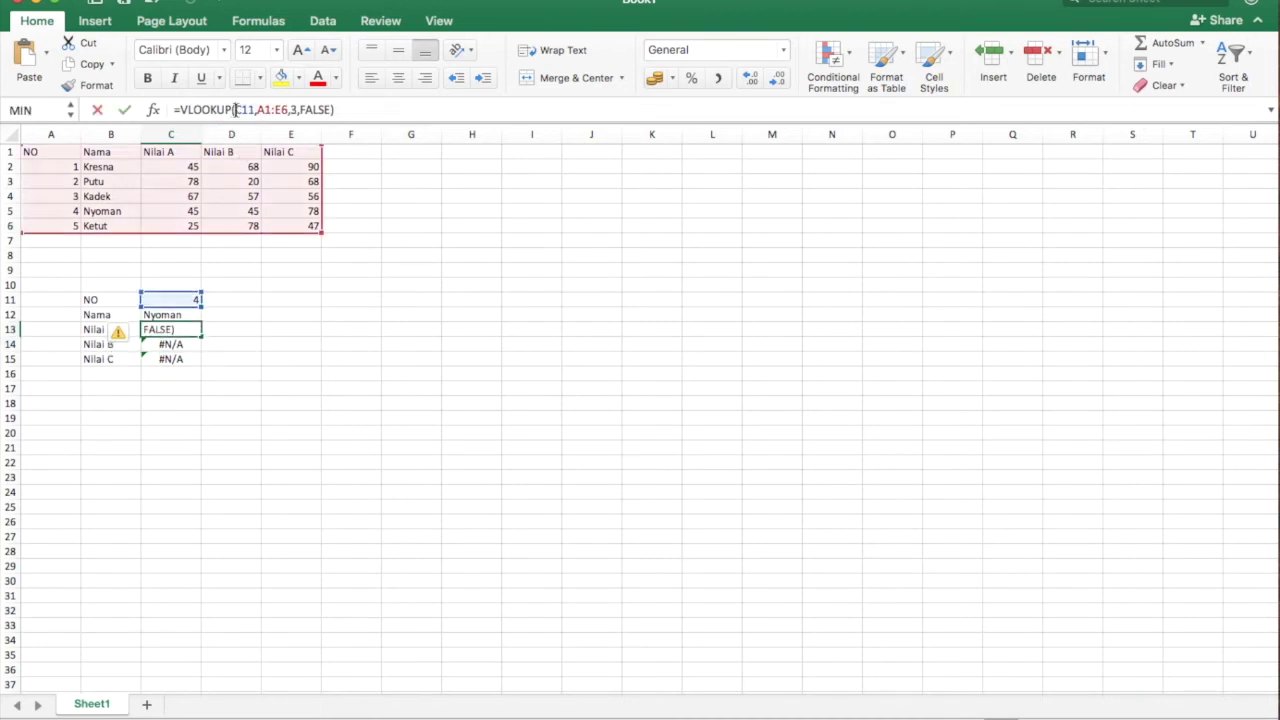
{"action": "type", "text": "$"}
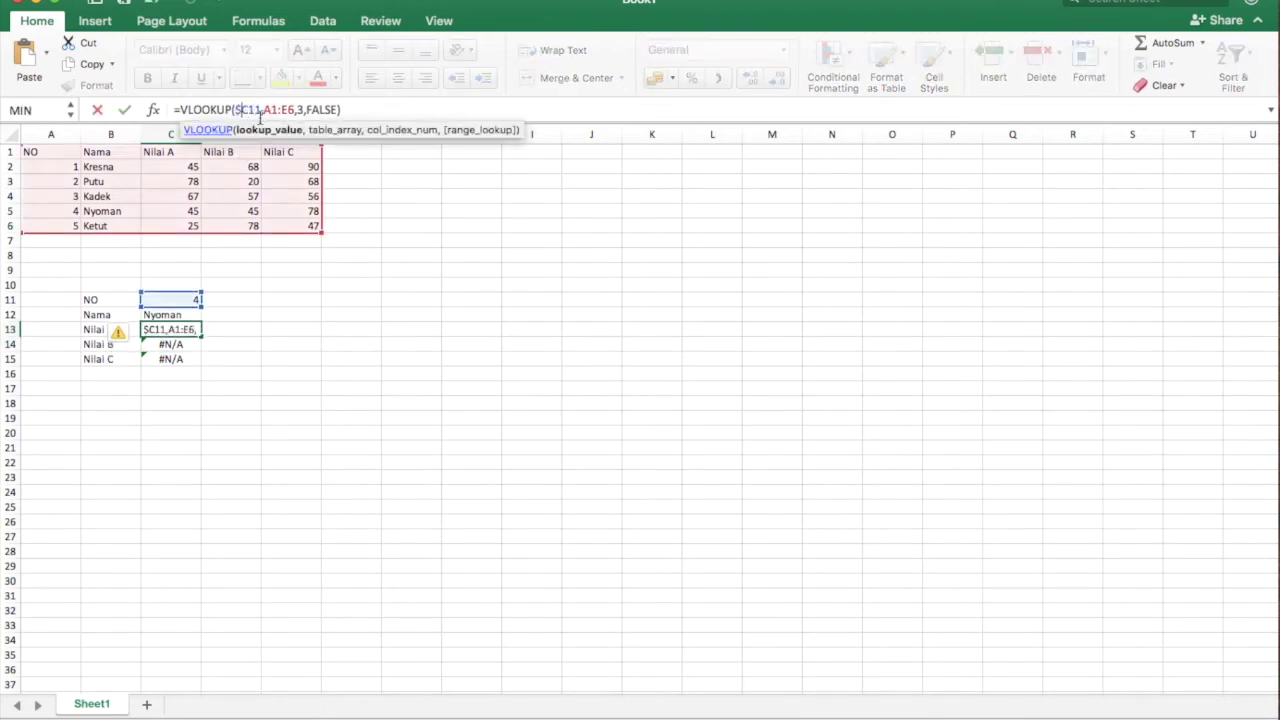
{"action": "left_click", "coordinate": [247, 110]}
{"action": "type", "text": "$"}
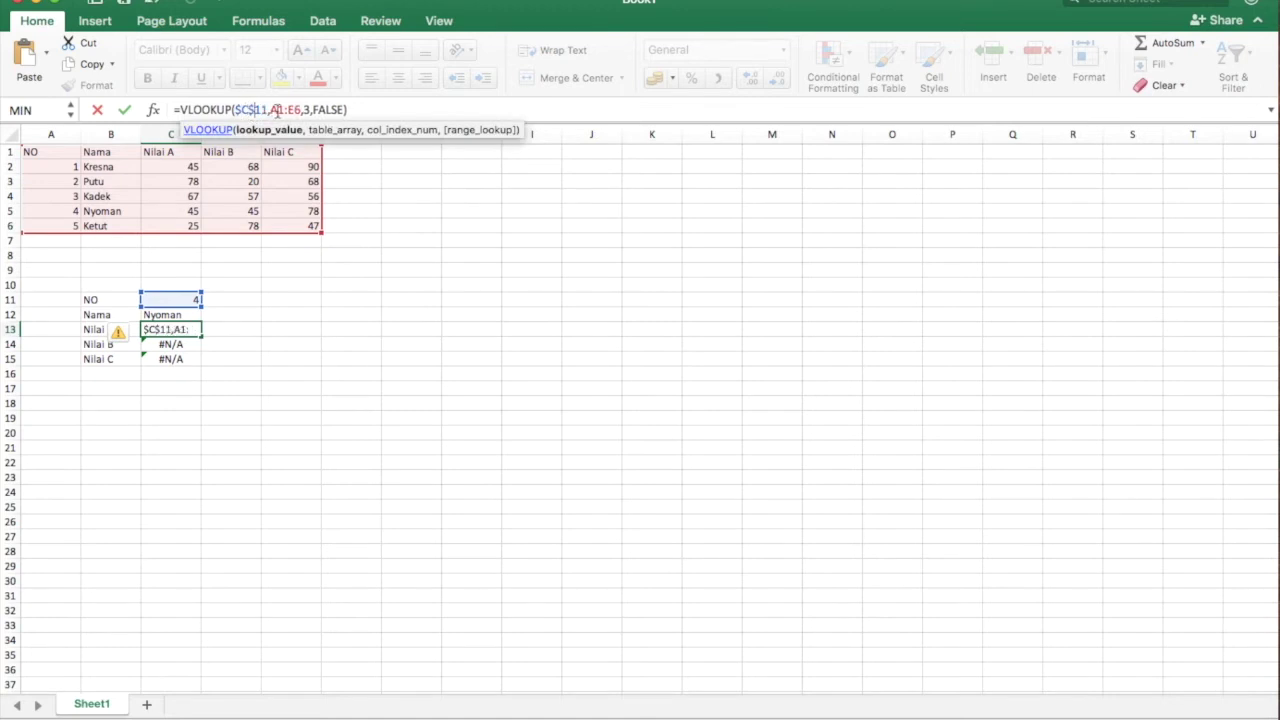
Lock the table range in the C13 VLOOKUP formula as $A$1:$E$6.
{"action": "left_click", "coordinate": [271, 110]}
{"action": "type", "text": "$"}
{"action": "left_click", "coordinate": [283, 110]}
{"action": "type", "text": "$A$"}
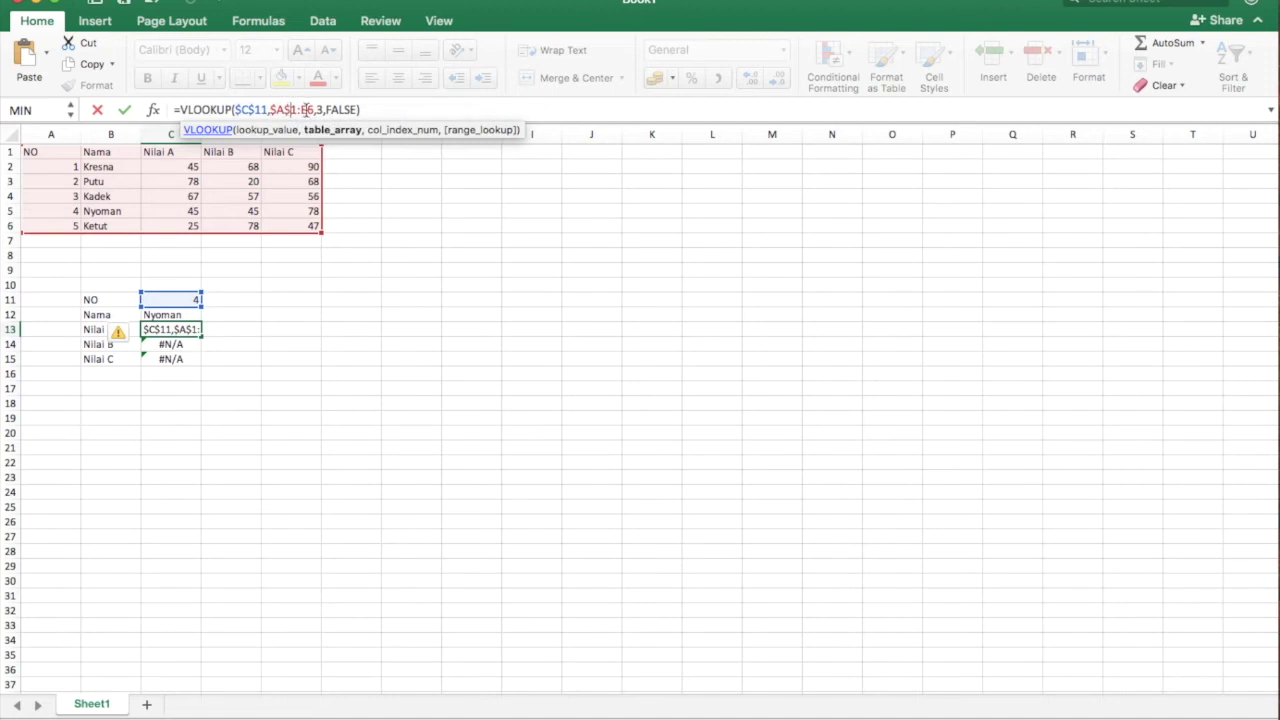
{"action": "left_click", "coordinate": [302, 110]}
{"action": "type", "text": "$"}
{"action": "left_click", "coordinate": [313, 110]}
{"action": "type", "text": "$E$"}
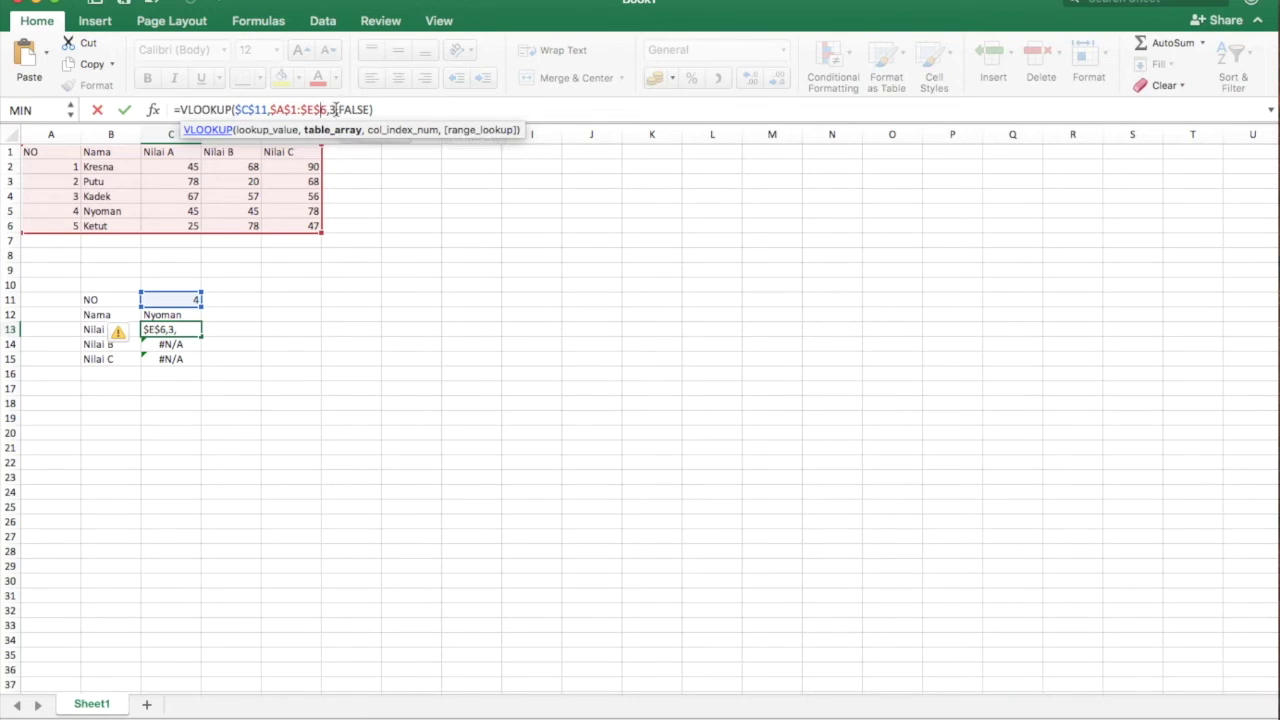
{"action": "left_click", "coordinate": [396, 110]}
{"action": "key", "text": "Return"}
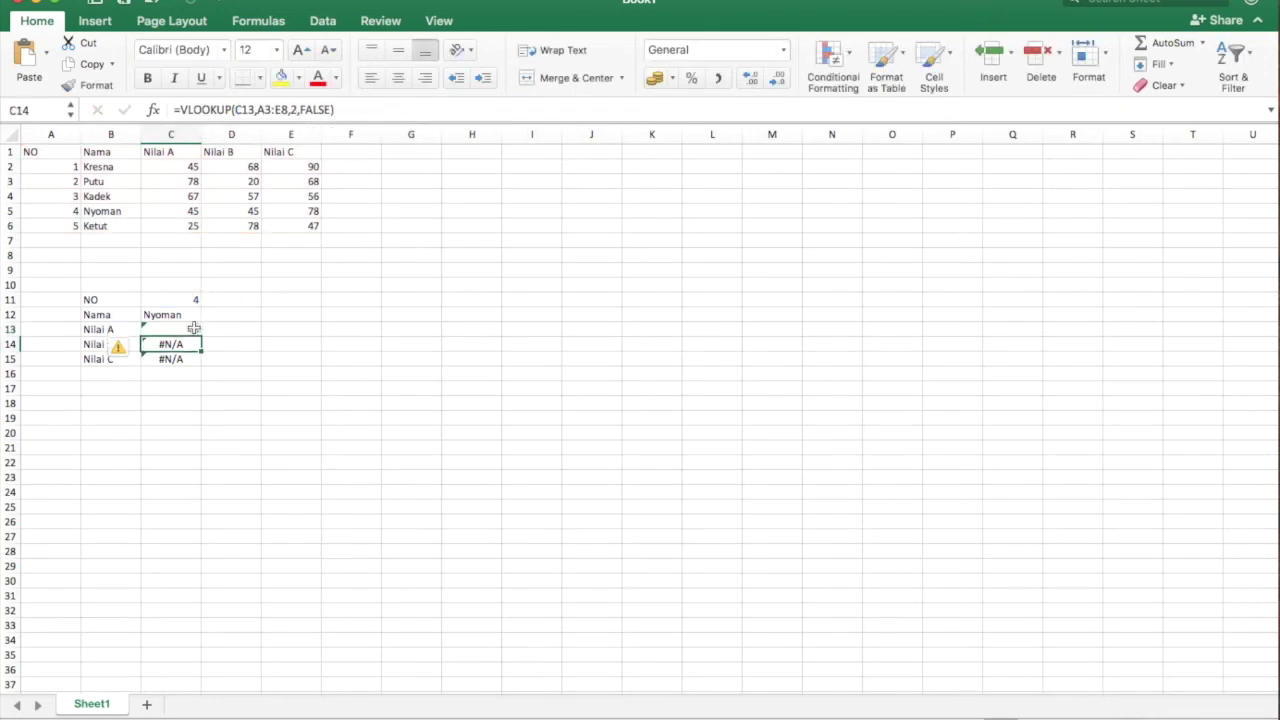
Copy the locked C13 formula down to C15 and set the column index in C14 to 4.
{"action": "left_click", "coordinate": [200, 333]}
{"action": "left_click_drag", "start_coordinate": [203, 335], "coordinate": [201, 364]}
{"action": "left_click", "coordinate": [187, 344]}
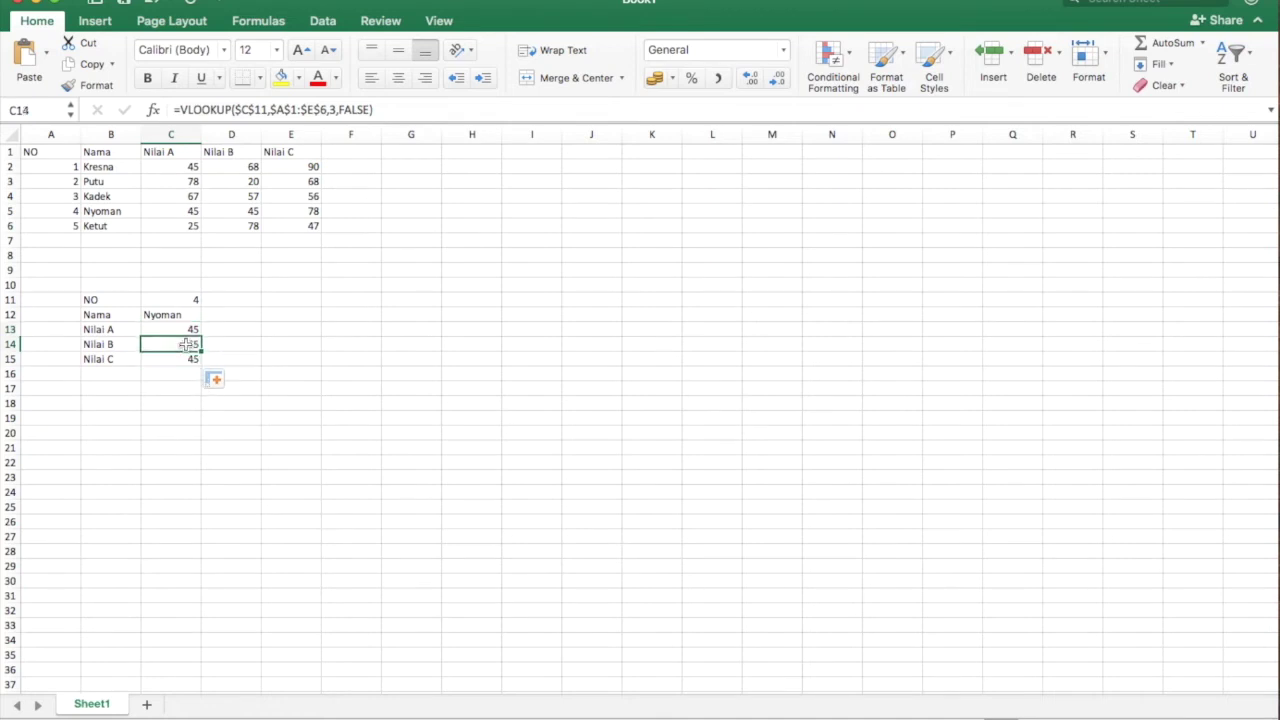
{"action": "left_click", "coordinate": [337, 109]}
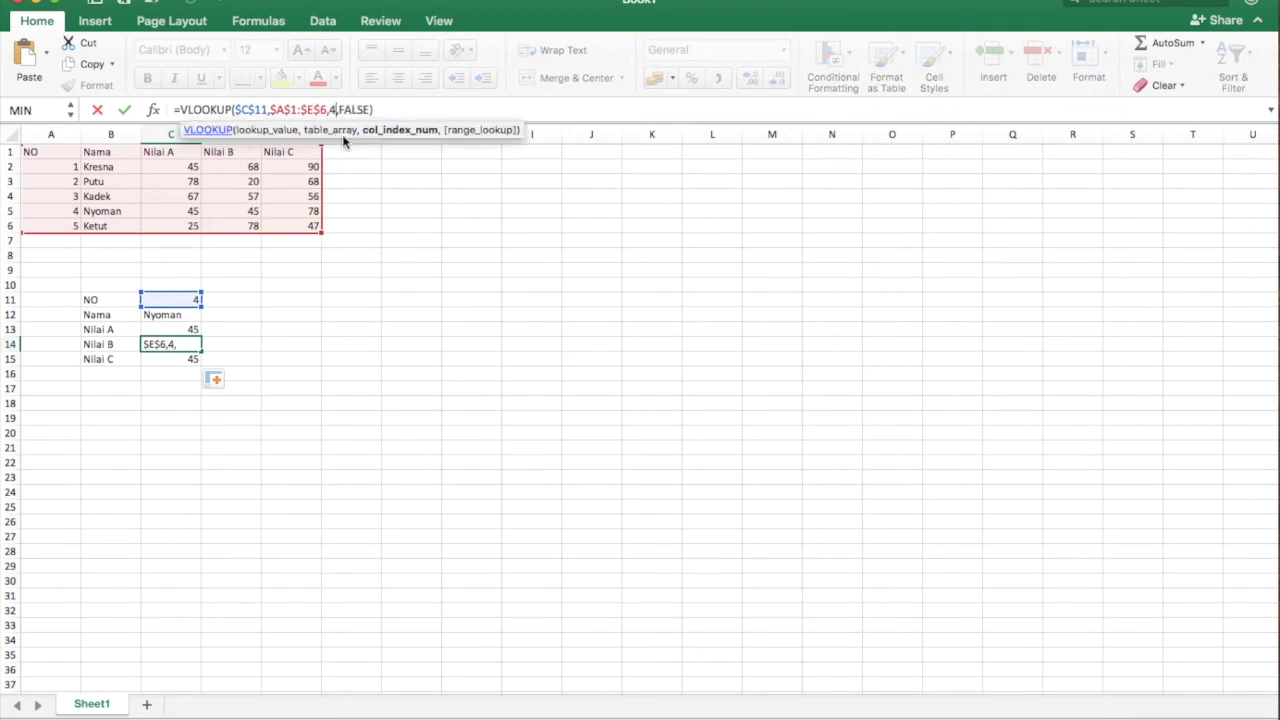
{"action": "key", "text": "Return"}
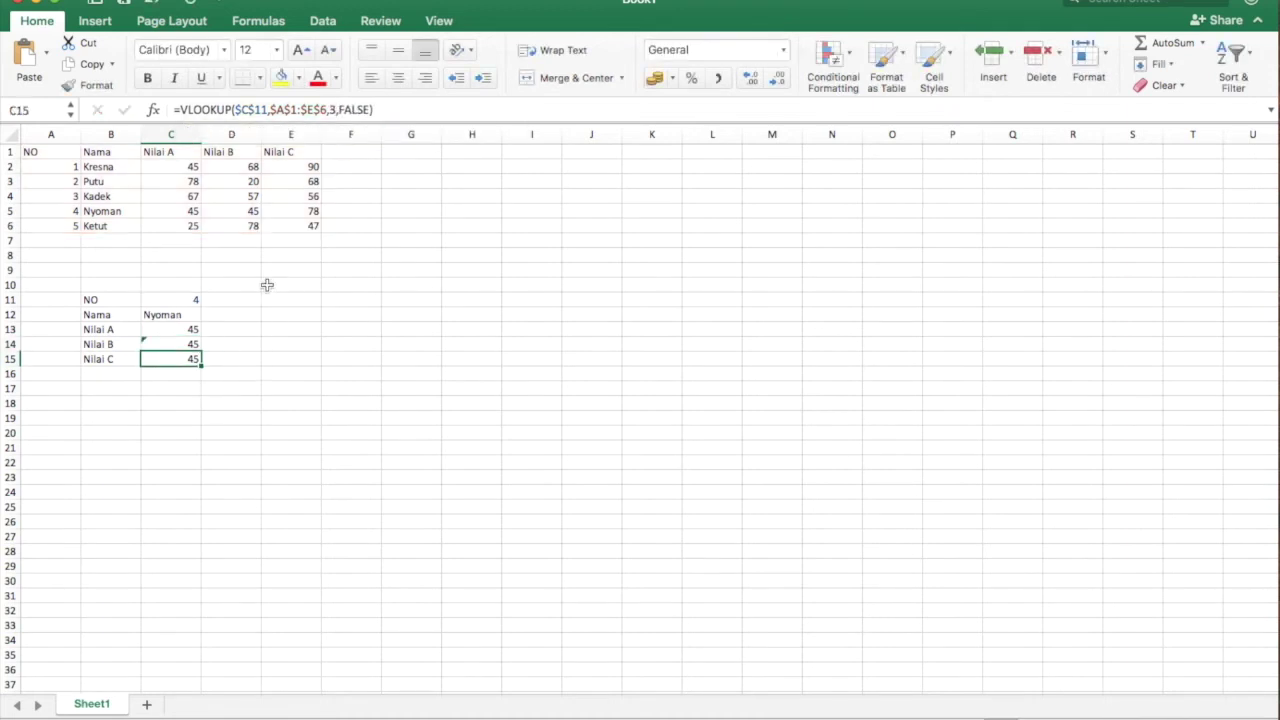
Set the column index of the VLOOKUP formula in C15 to 5.
{"action": "left_click", "coordinate": [336, 109]}
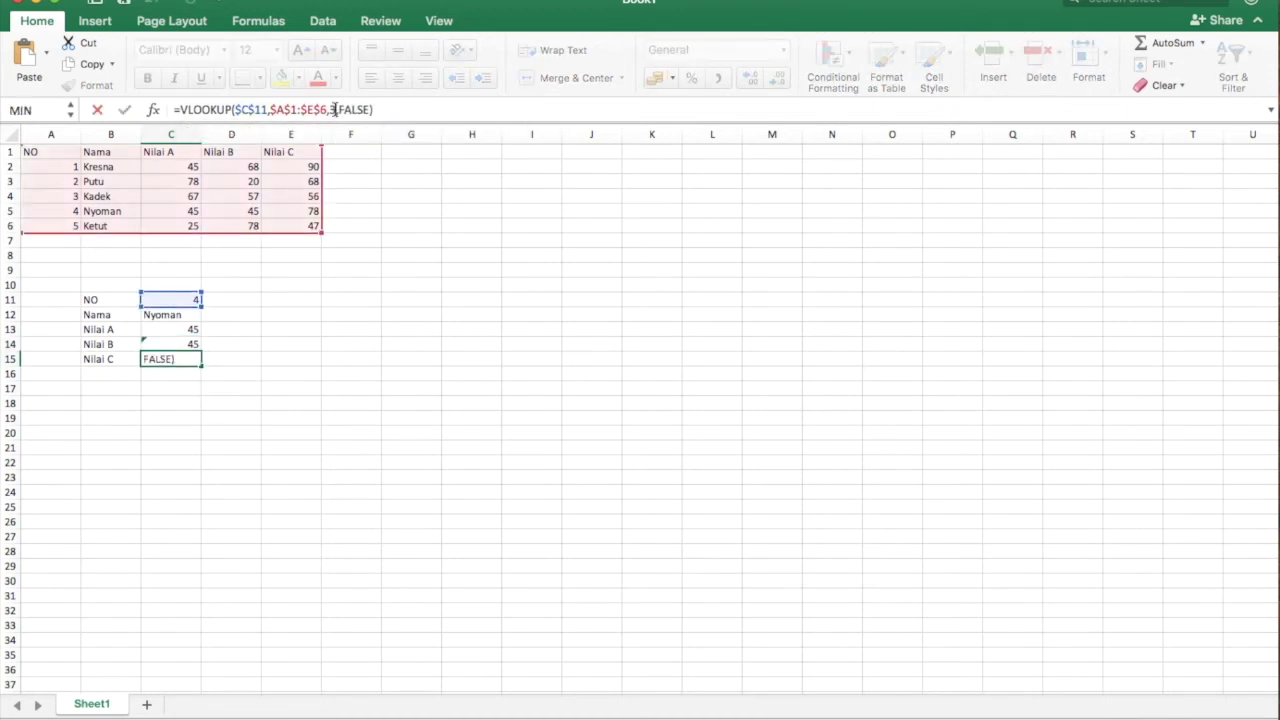
{"action": "key", "text": "BackSpace"}
{"action": "type", "text": "5"}
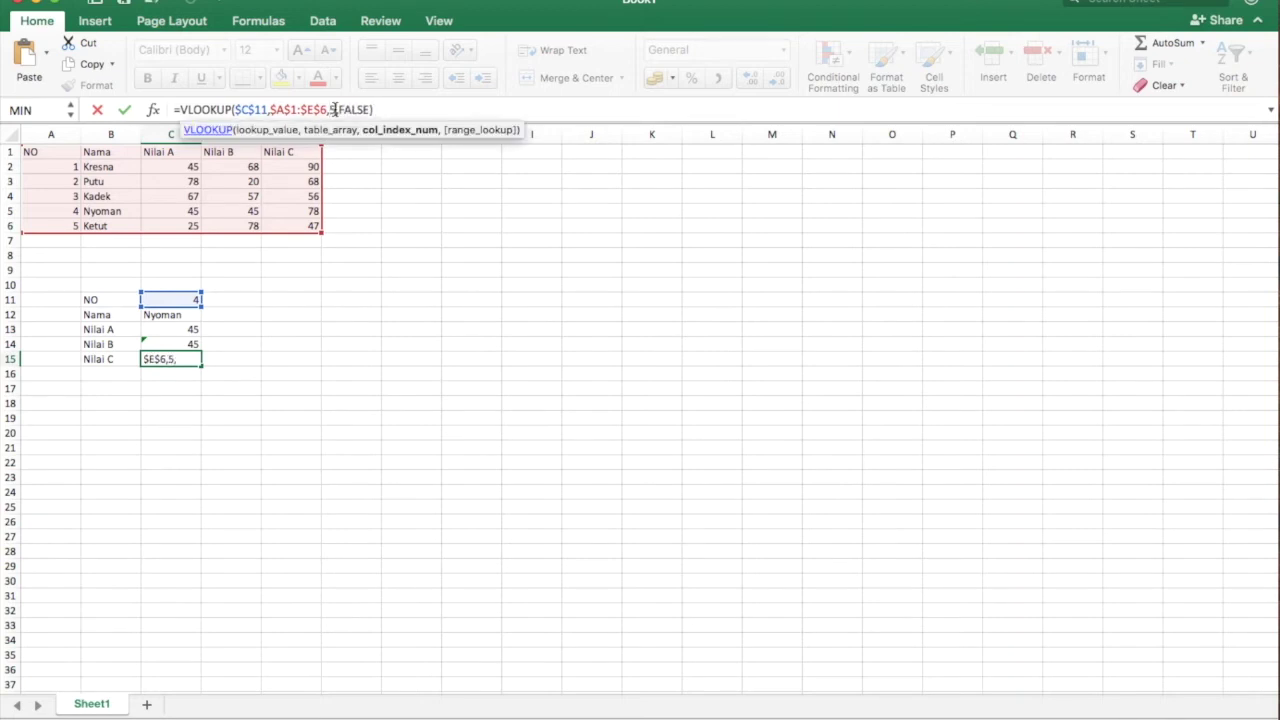
{"action": "key", "text": "Return"}
{"action": "left_click", "coordinate": [329, 482]}
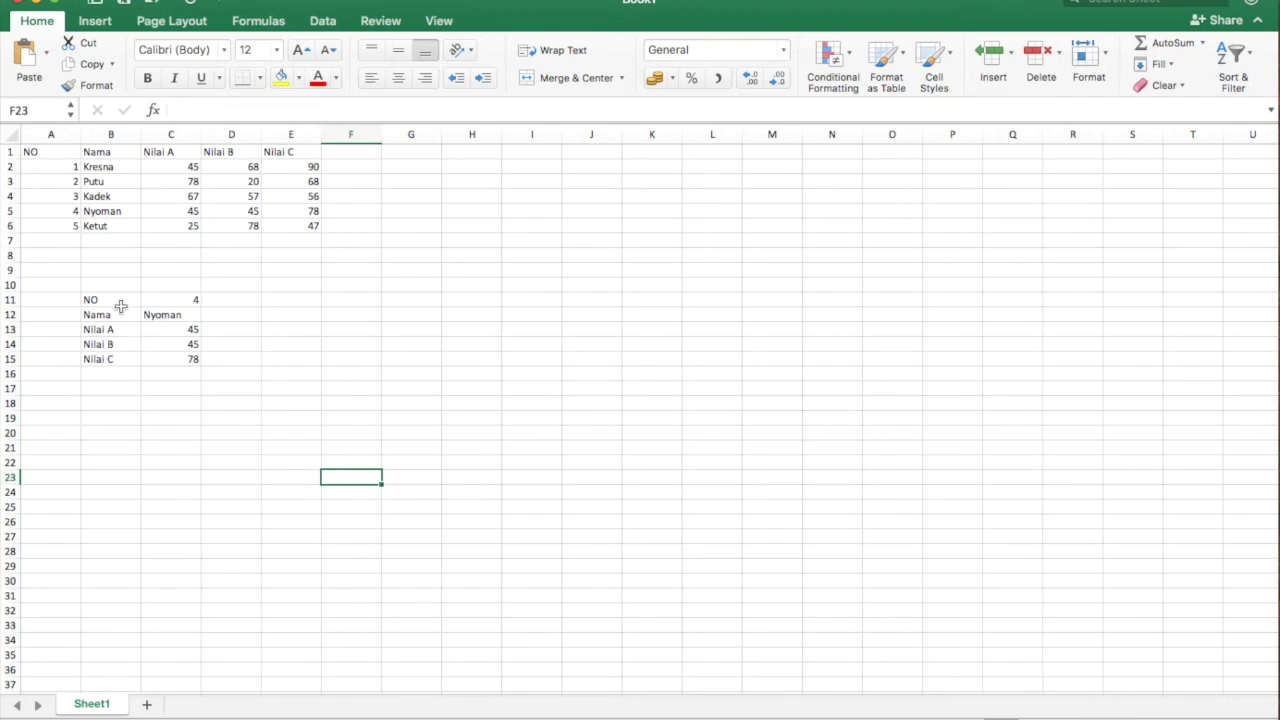
Test the lookup form by entering number 5 and after it number 7 in C11.
{"action": "left_click", "coordinate": [190, 298]}
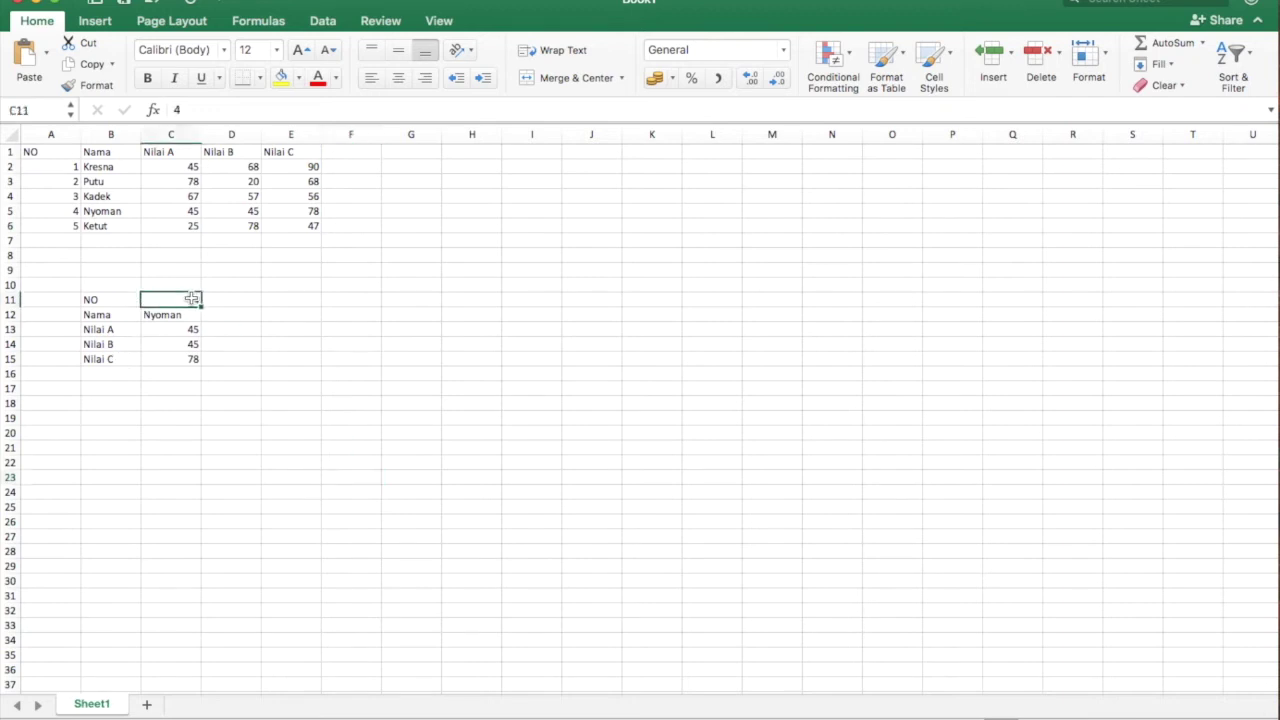
{"action": "key", "text": "Delete"}
{"action": "type", "text": "5"}
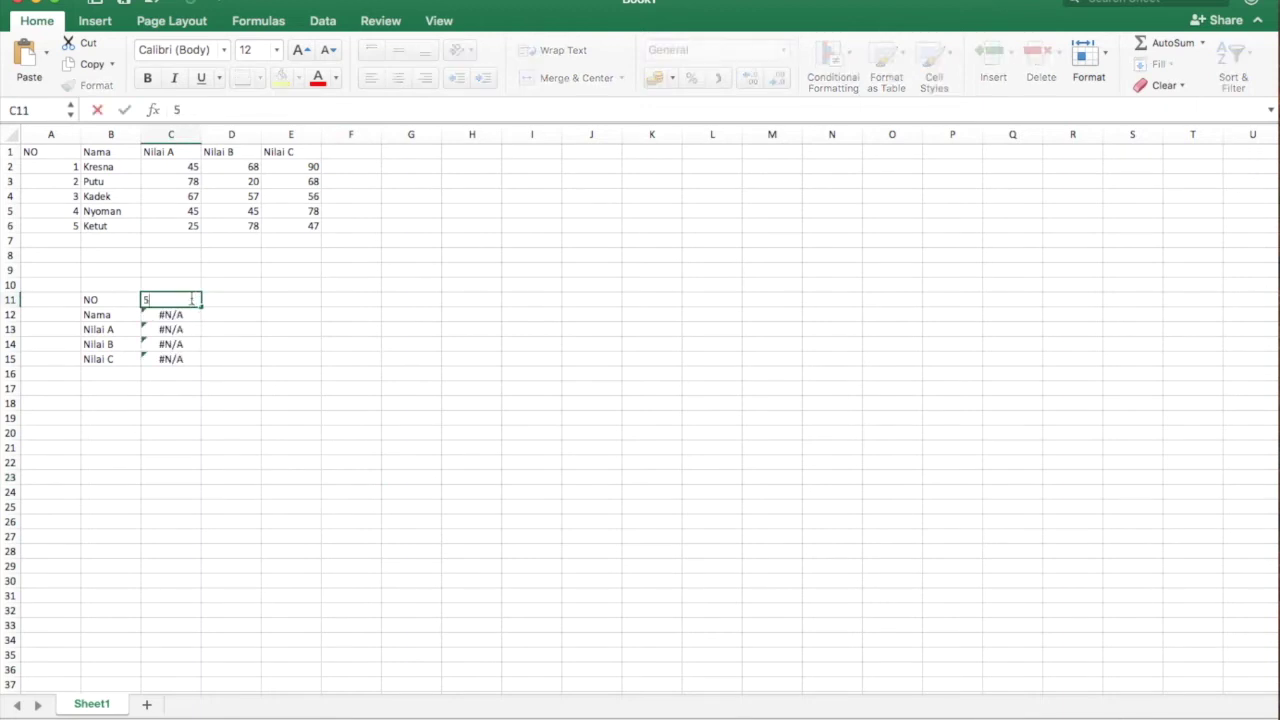
{"action": "key", "text": "Return"}
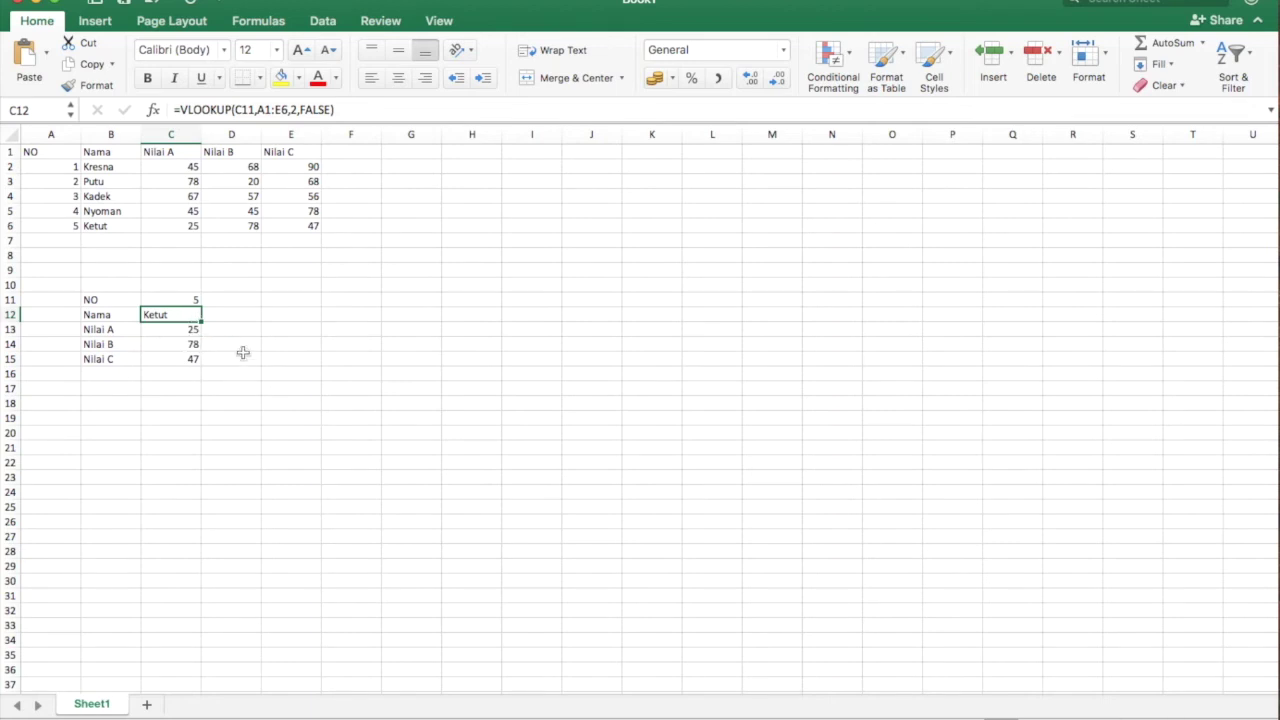
{"action": "double_click", "coordinate": [195, 300]}
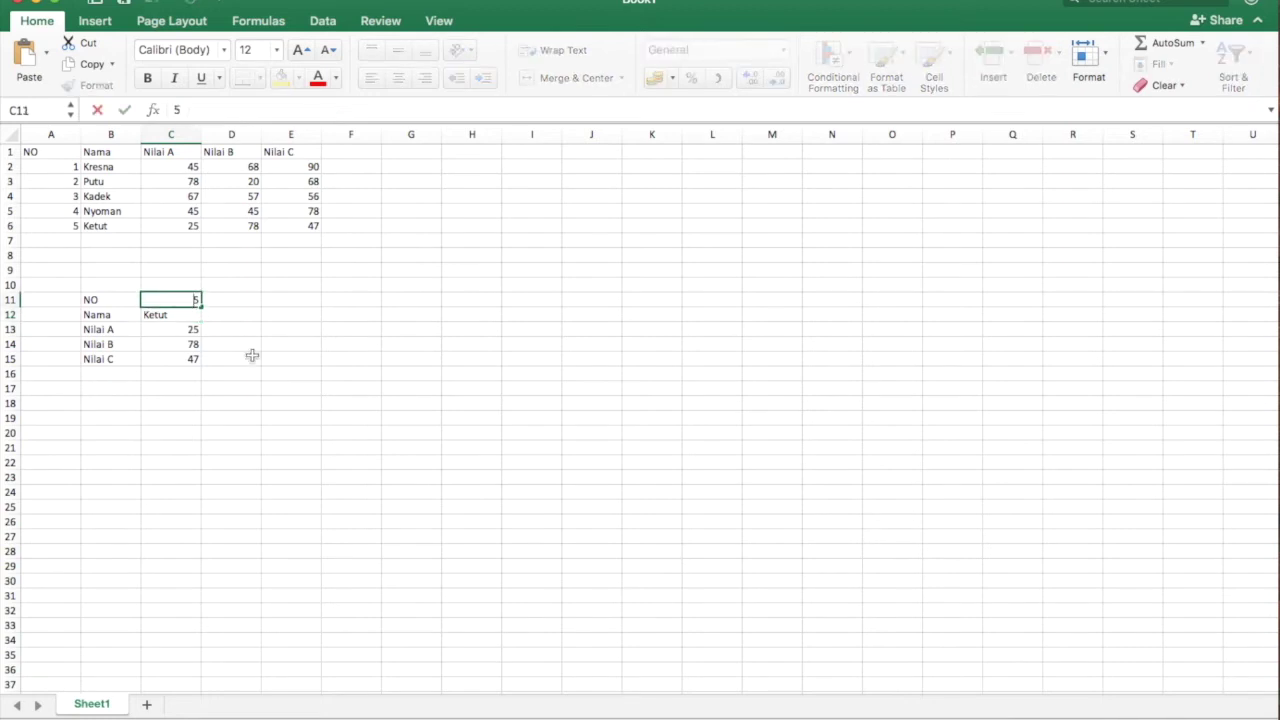
{"action": "key", "text": "BackSpace"}
{"action": "type", "text": "7"}
{"action": "key", "text": "Return"}
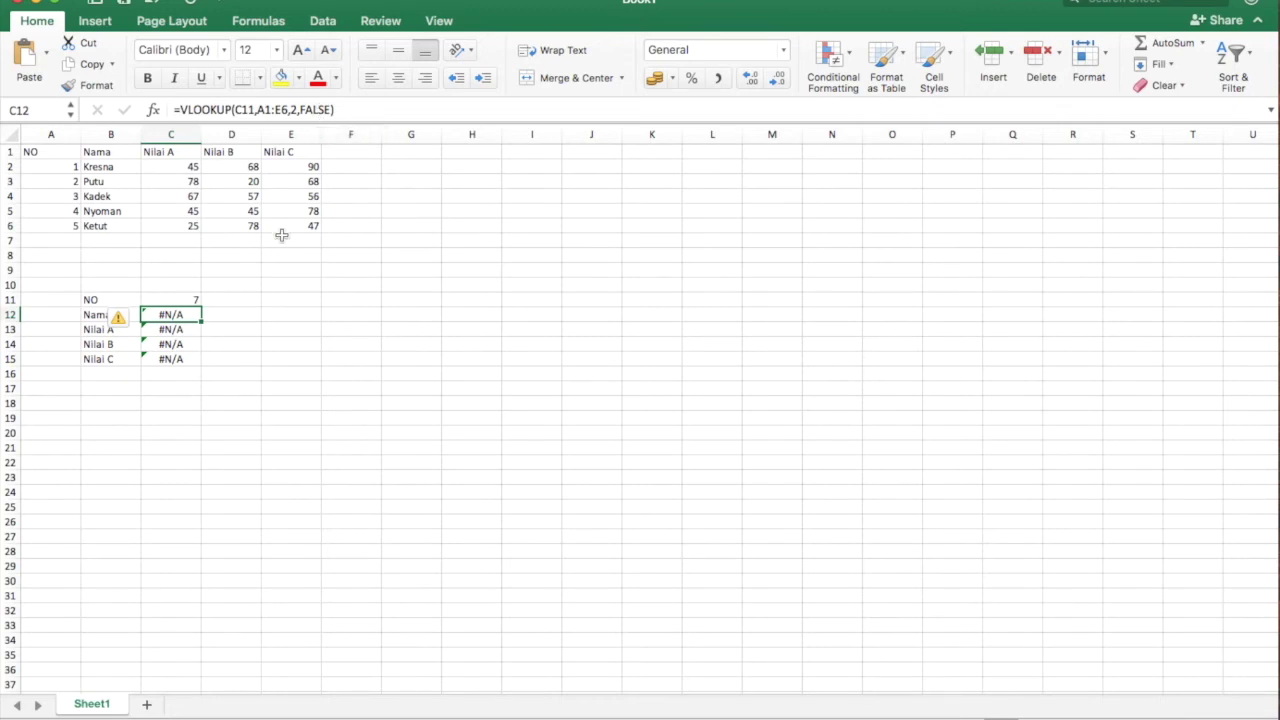
Change the range_lookup argument of the VLOOKUP formula in C12 to TRUE.
{"action": "left_click", "coordinate": [198, 299]}
{"action": "left_click", "coordinate": [196, 326]}
{"action": "left_click", "coordinate": [194, 315]}
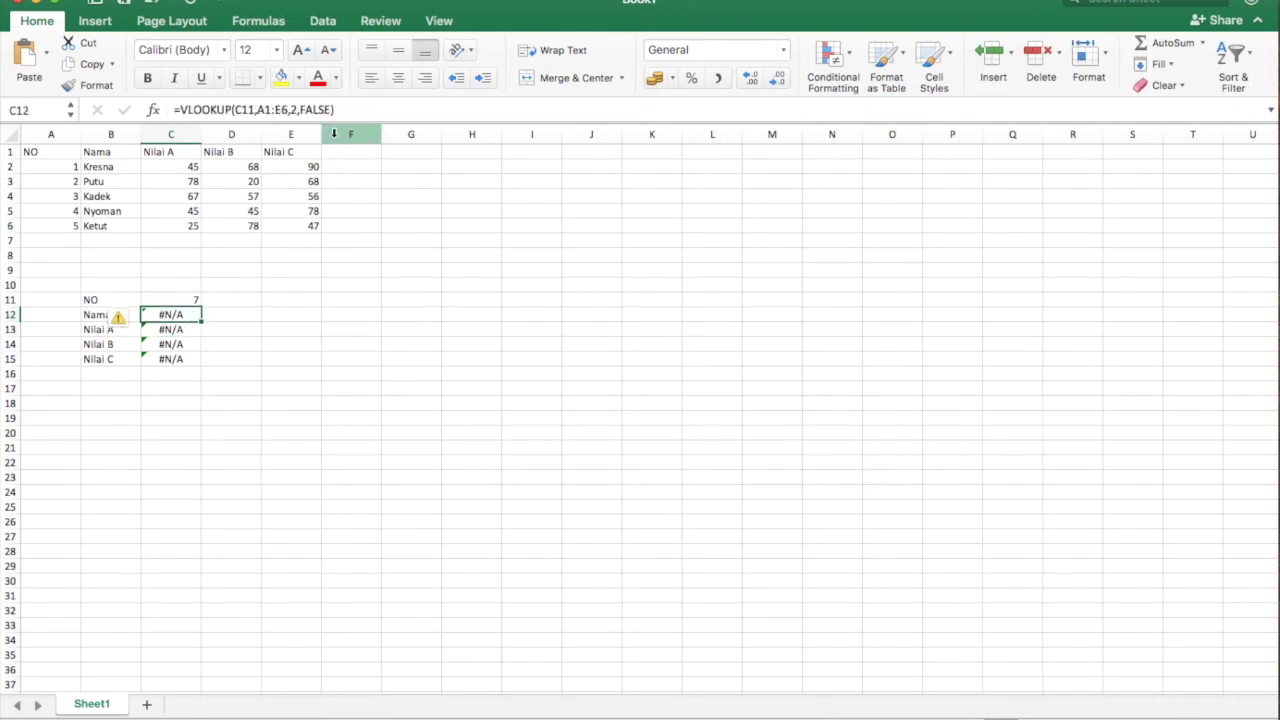
{"action": "left_click", "coordinate": [331, 110]}
{"action": "key", "text": "BackSpace"}
{"action": "key", "text": "BackSpace"}
{"action": "key", "text": "BackSpace"}
{"action": "key", "text": "BackSpace"}
{"action": "key", "text": "BackSpace"}
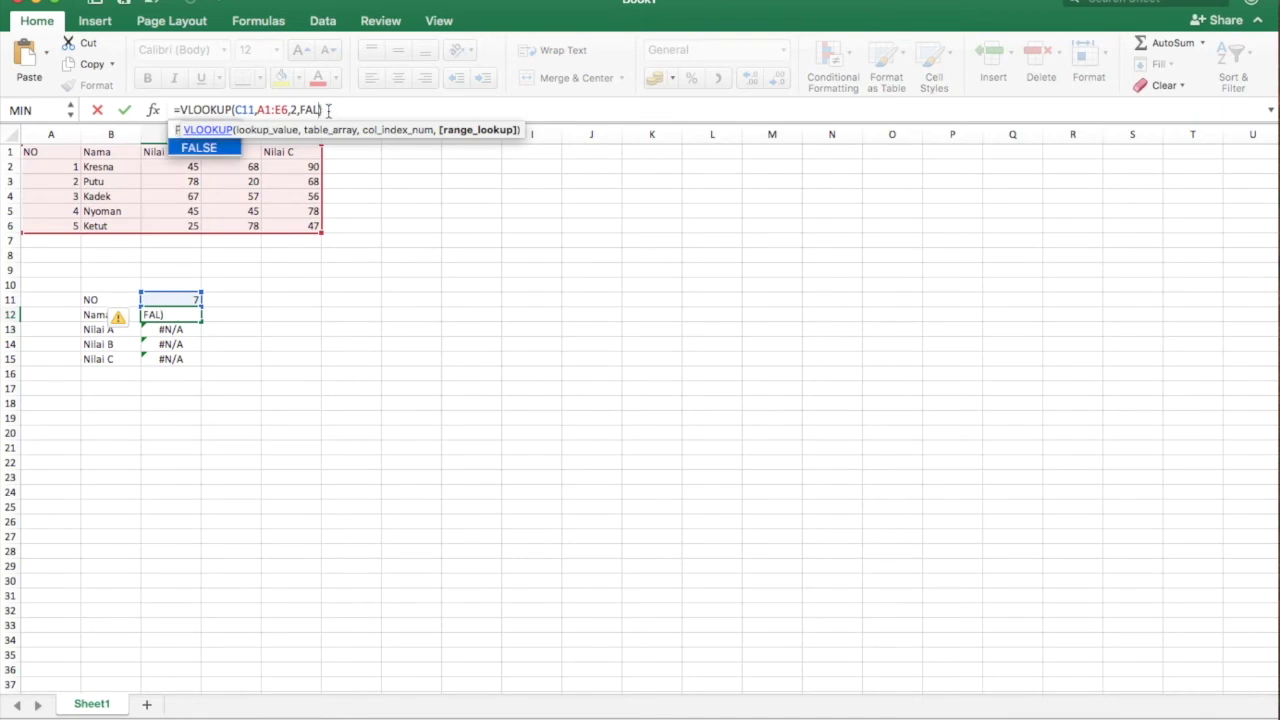
{"action": "type", "text": "FALSE"}
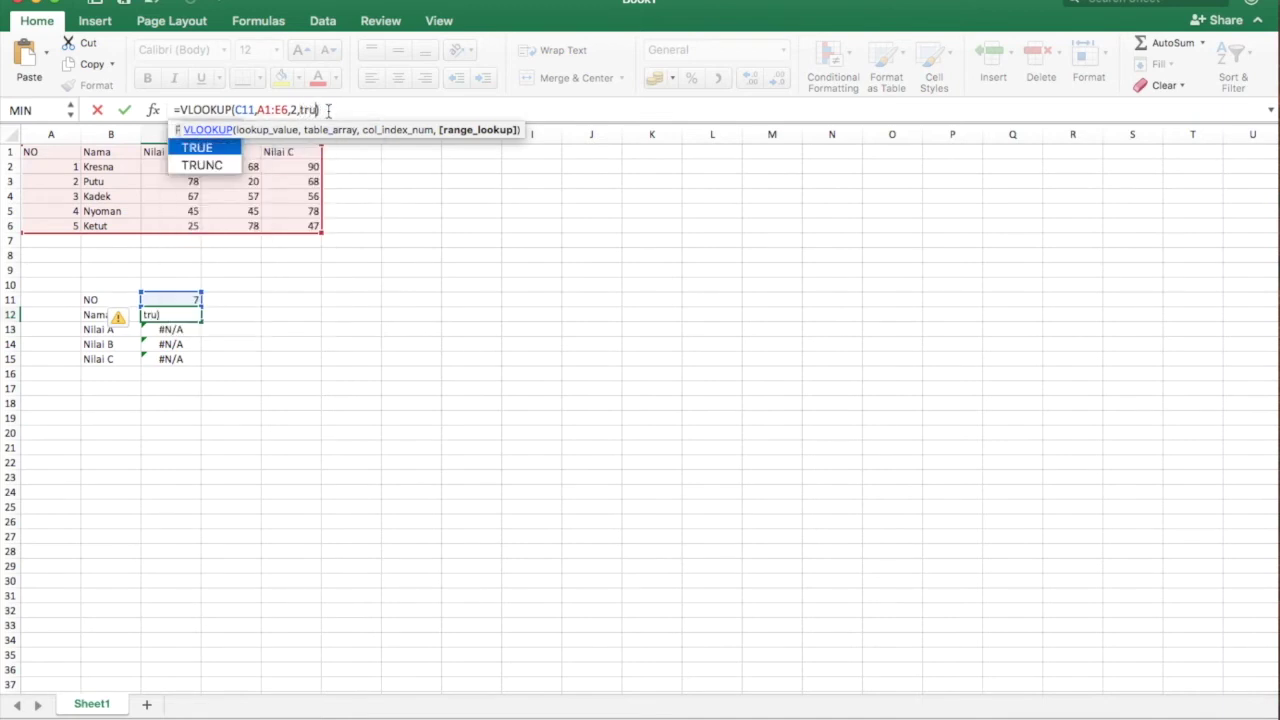
{"action": "key", "text": "Return"}
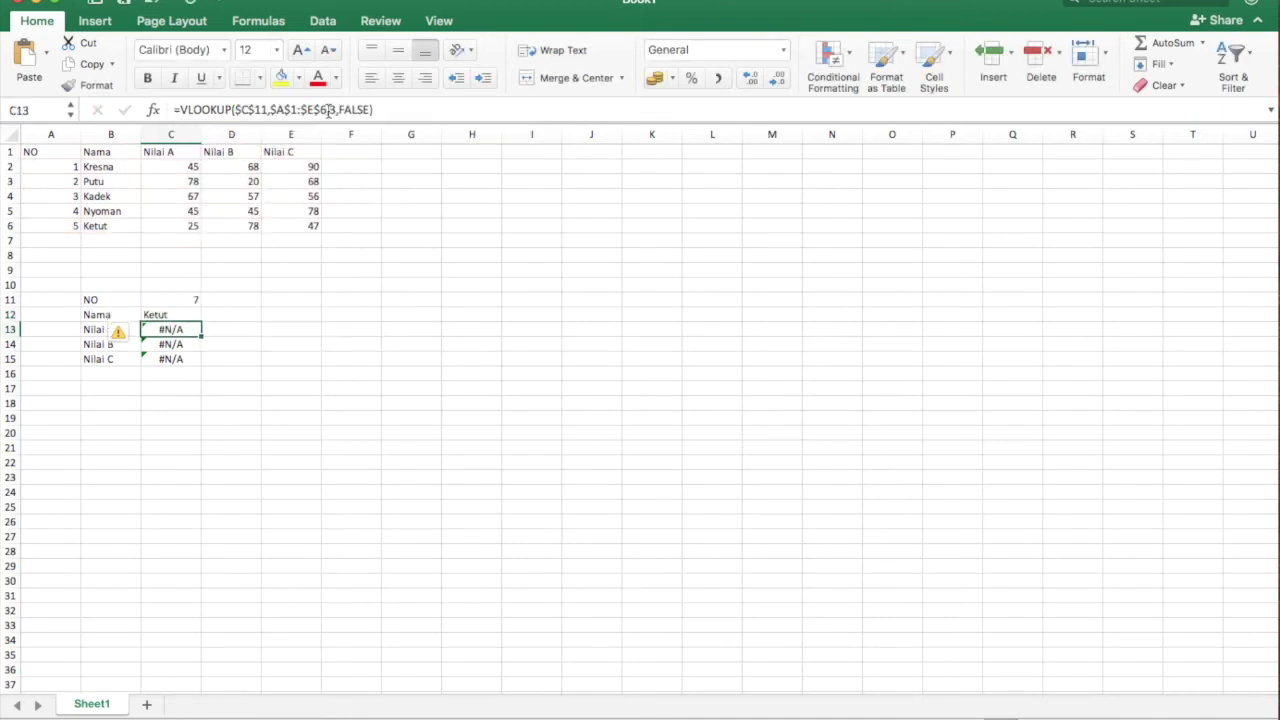
Copy the C12 formula down to C15 and check the cell references in the copied formulas.
{"action": "left_click", "coordinate": [196, 318]}
{"action": "left_click_drag", "start_coordinate": [197, 320], "coordinate": [200, 365]}
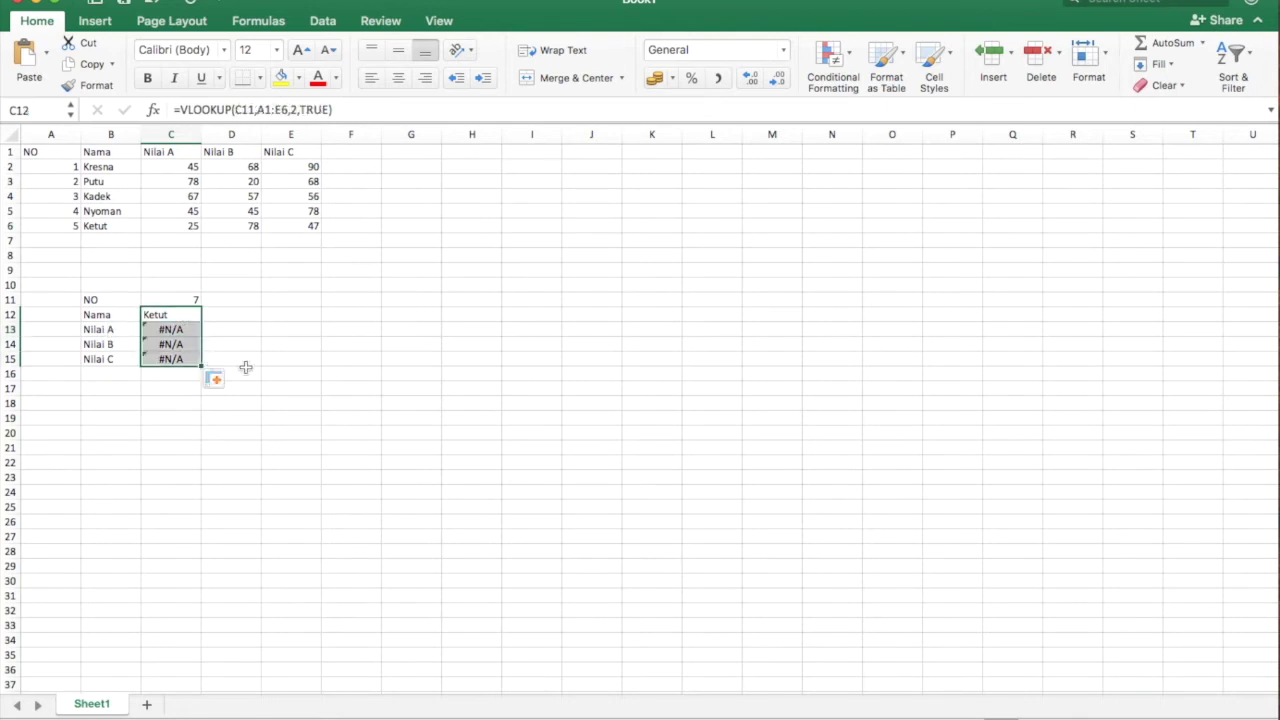
{"action": "left_click", "coordinate": [196, 330]}
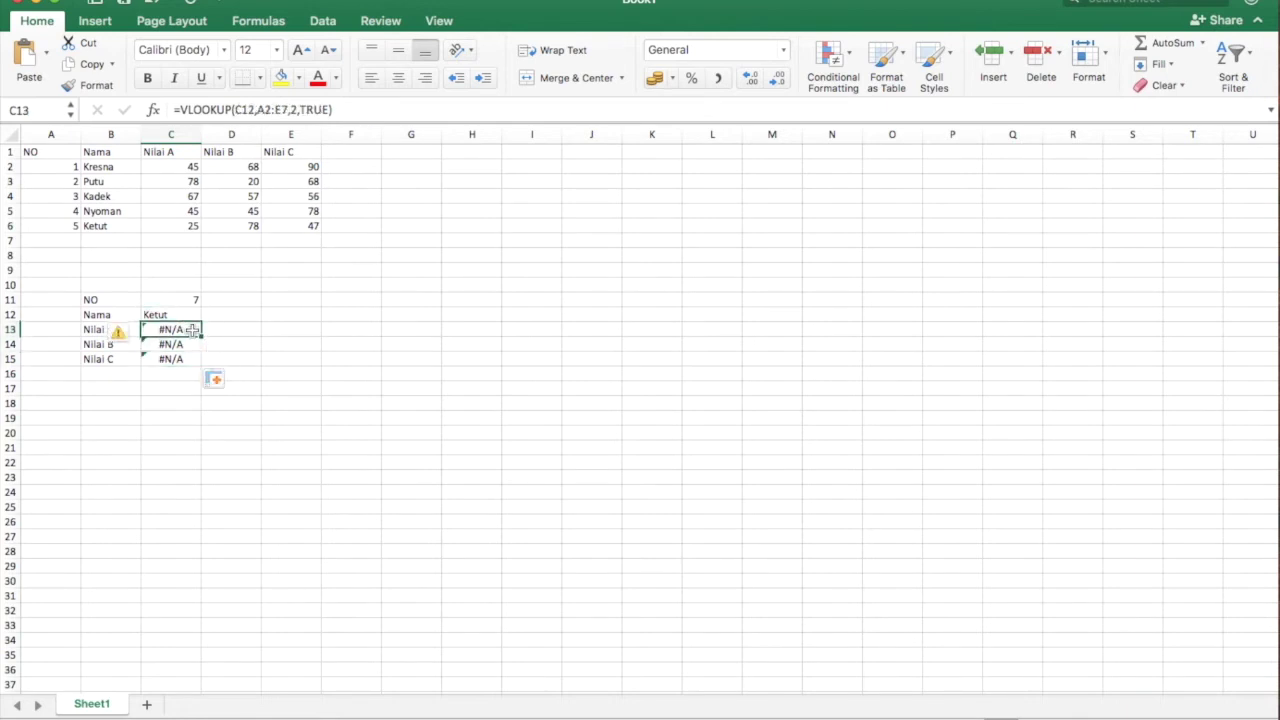
{"action": "left_click", "coordinate": [327, 110]}
{"action": "key", "text": "Return"}
{"action": "left_click", "coordinate": [186, 330]}
{"action": "left_click", "coordinate": [186, 315]}
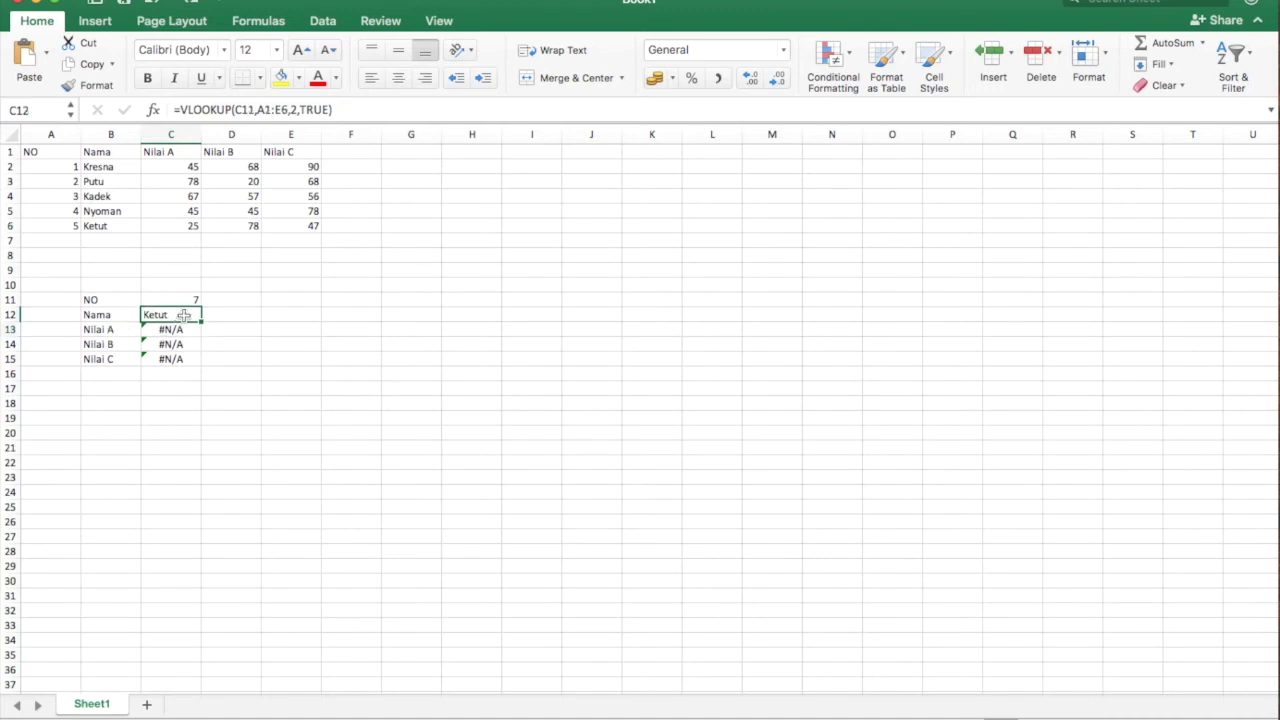
{"action": "left_click", "coordinate": [181, 345]}
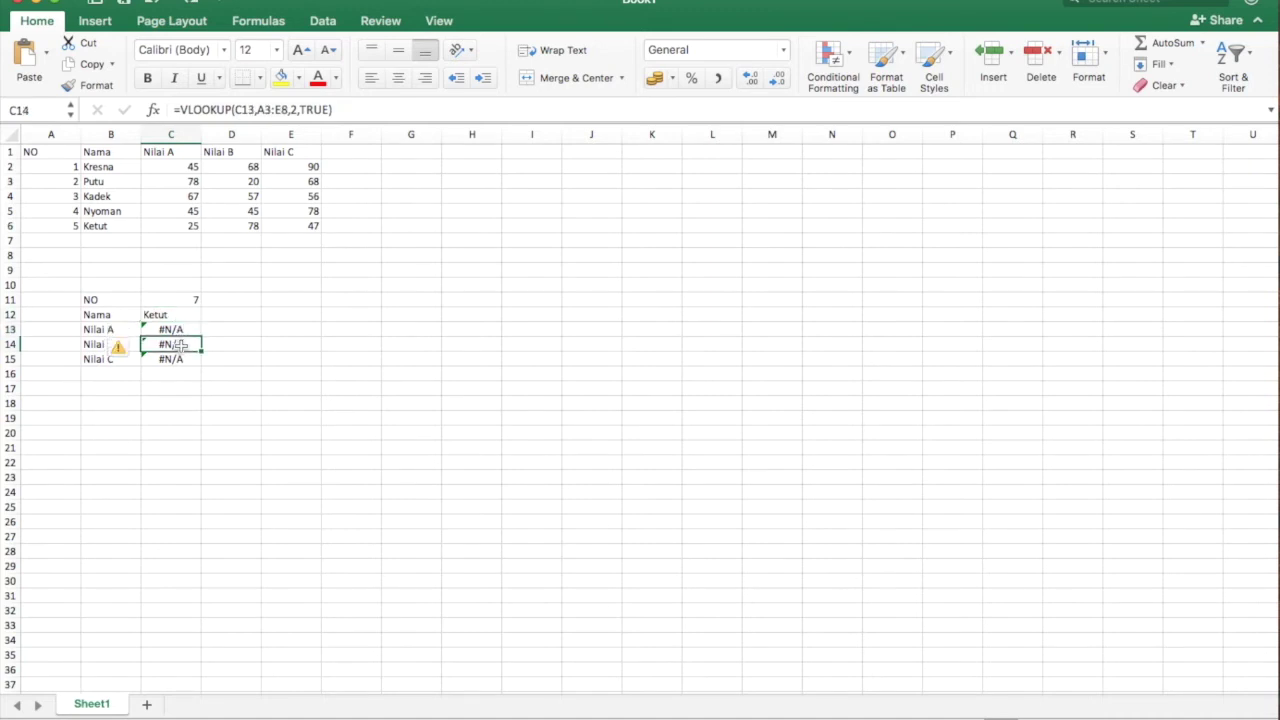
Make the lookup value reference in the C13 formula absolute as $C$12.
{"action": "left_click", "coordinate": [180, 330]}
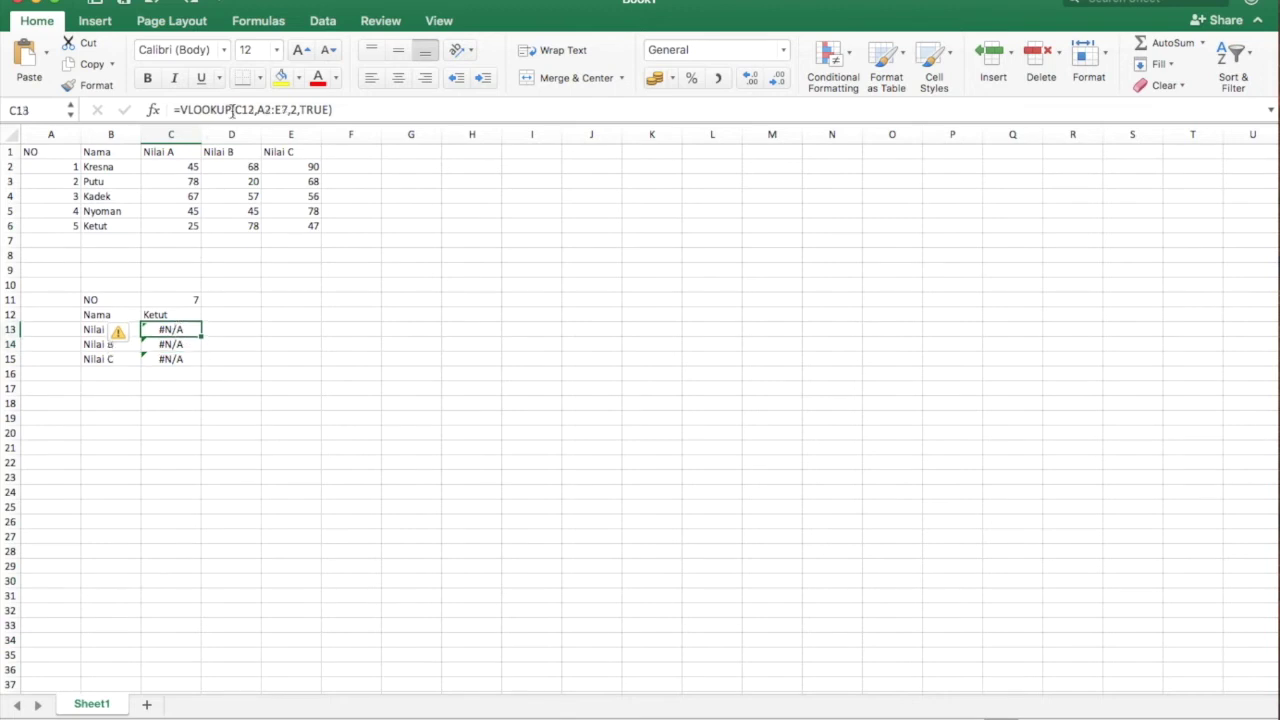
{"action": "left_click", "coordinate": [233, 110]}
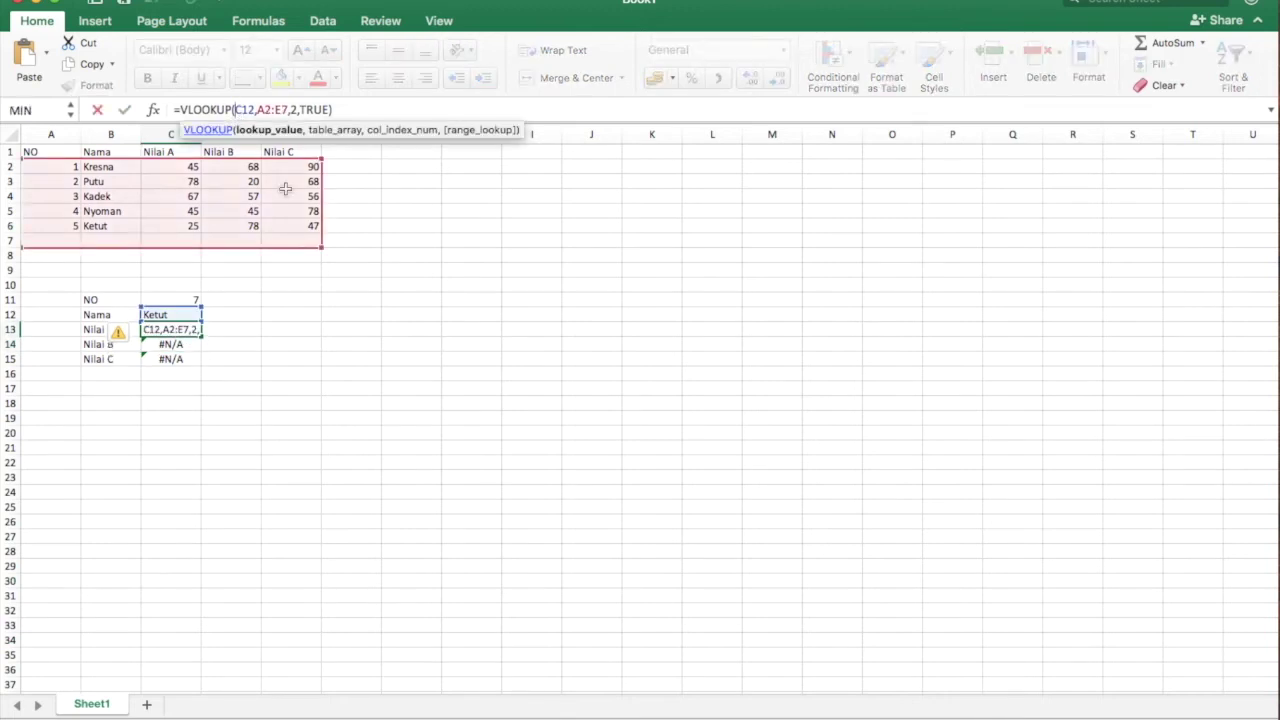
{"action": "type", "text": "$"}
{"action": "key", "text": "Right"}
{"action": "type", "text": "$"}
Make the table range in the C13 formula absolute as $A$2:$E$7.
{"action": "key", "text": "Right"}
{"action": "key", "text": "Right"}
{"action": "key", "text": "Right"}
{"action": "key", "text": "Right"}
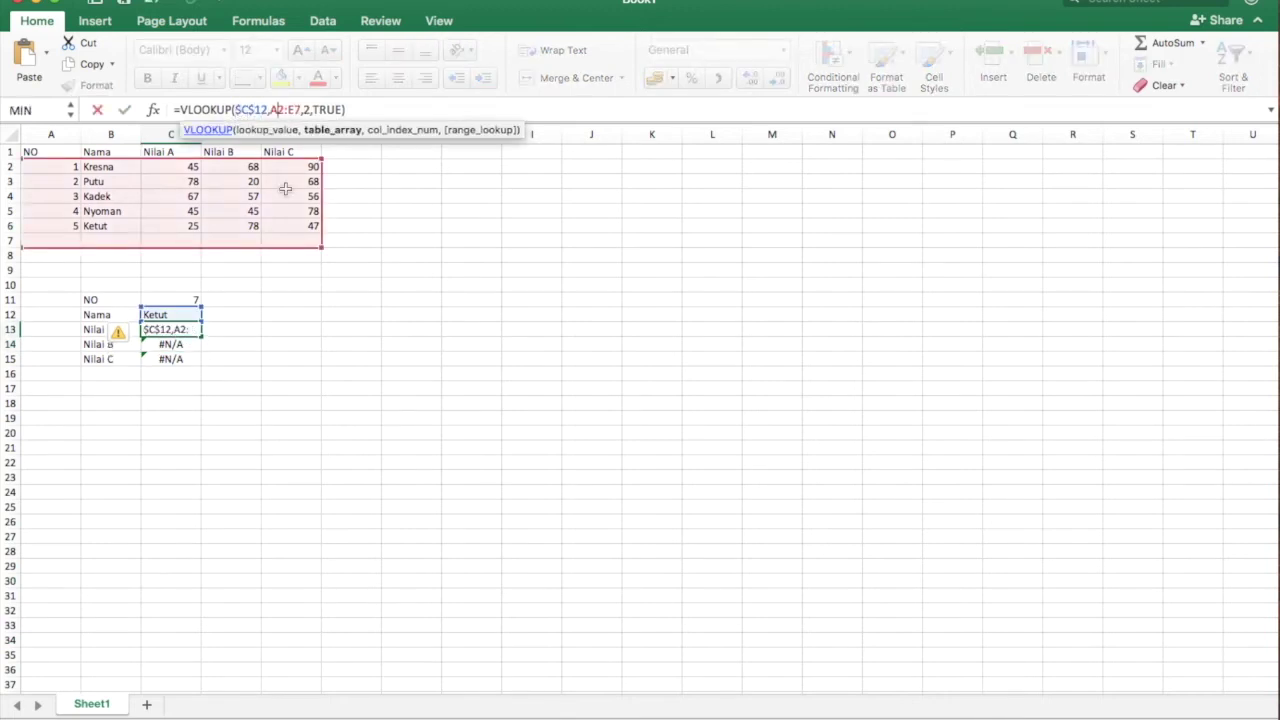
{"action": "type", "text": "$"}
{"action": "key", "text": "Right"}
{"action": "type", "text": "$"}
{"action": "key", "text": "Right"}
{"action": "key", "text": "Right"}
{"action": "type", "text": "$"}
{"action": "key", "text": "Right"}
{"action": "type", "text": "$"}
{"action": "key", "text": "Return"}
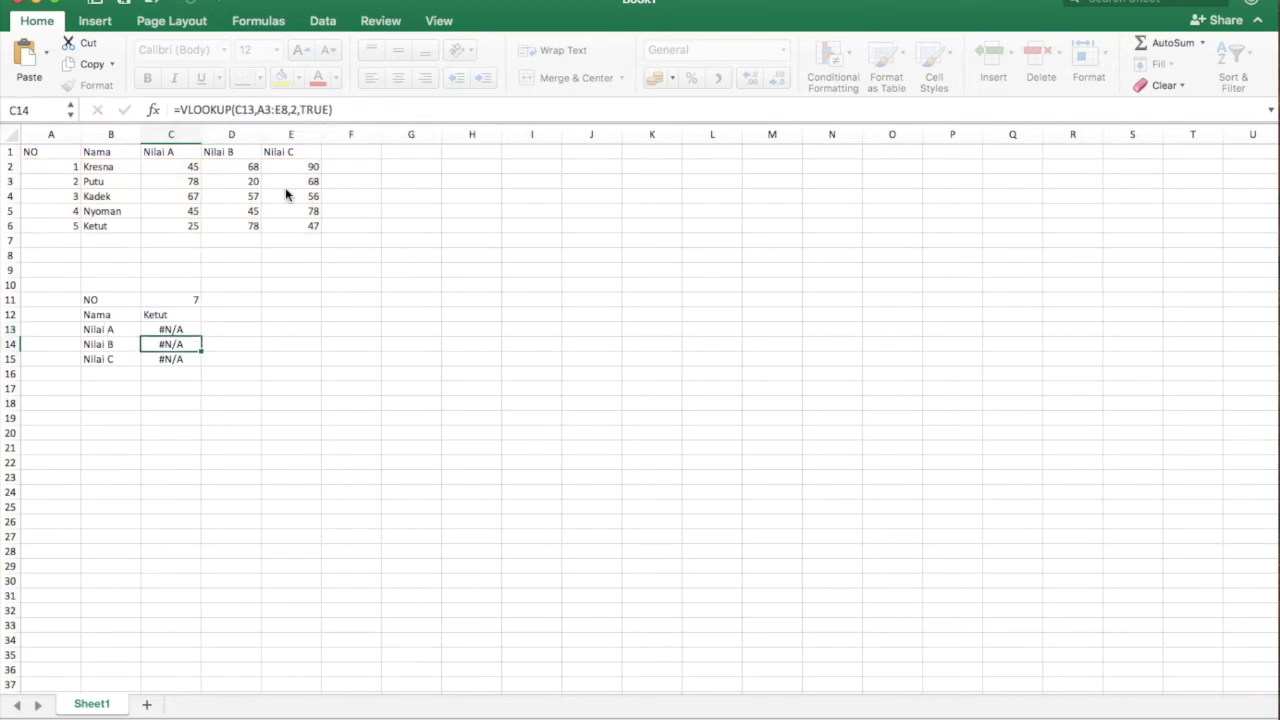
Change the lookup value reference in the C13 VLOOKUP formula to $C$11.
{"action": "left_click", "coordinate": [168, 329]}
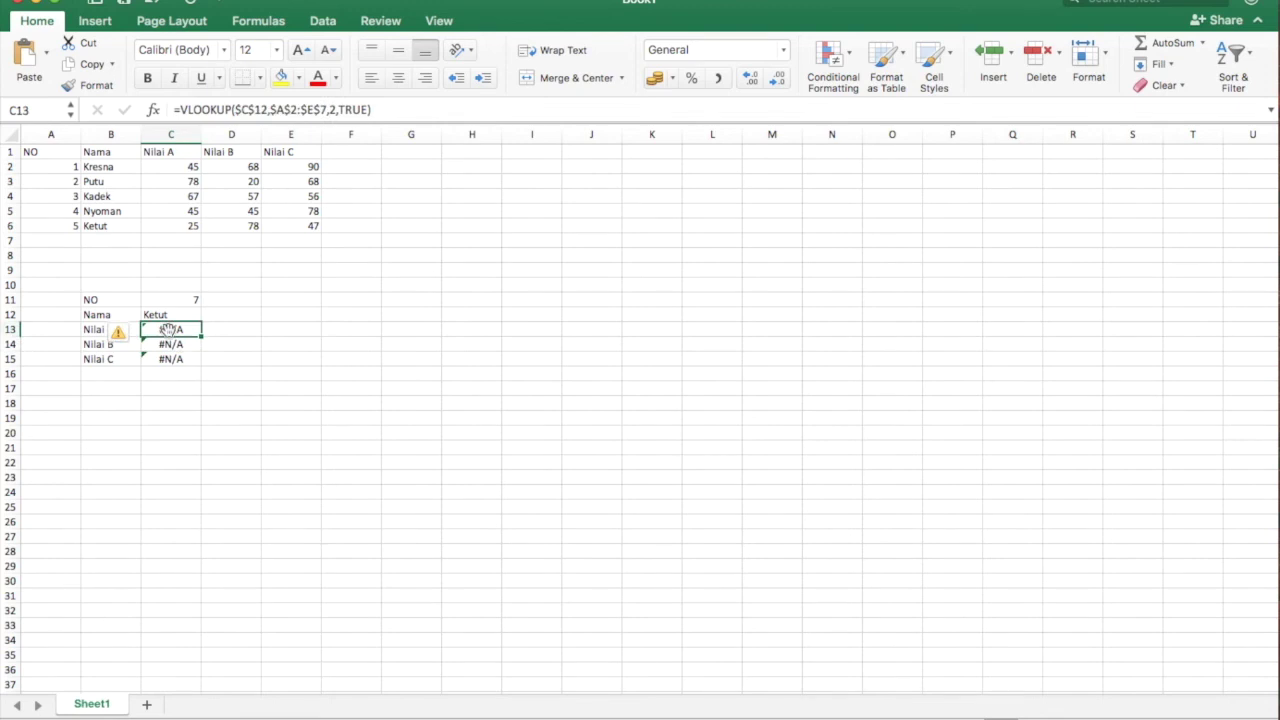
{"action": "left_click", "coordinate": [183, 314]}
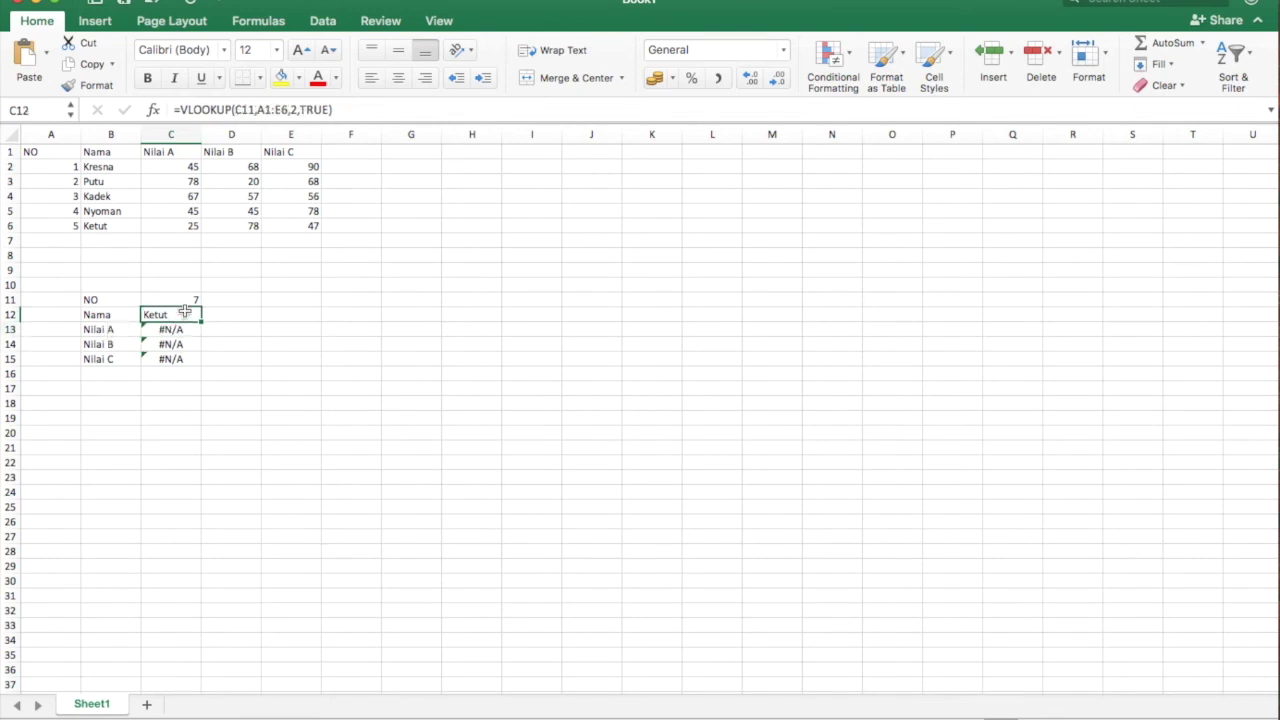
{"action": "left_click", "coordinate": [174, 329]}
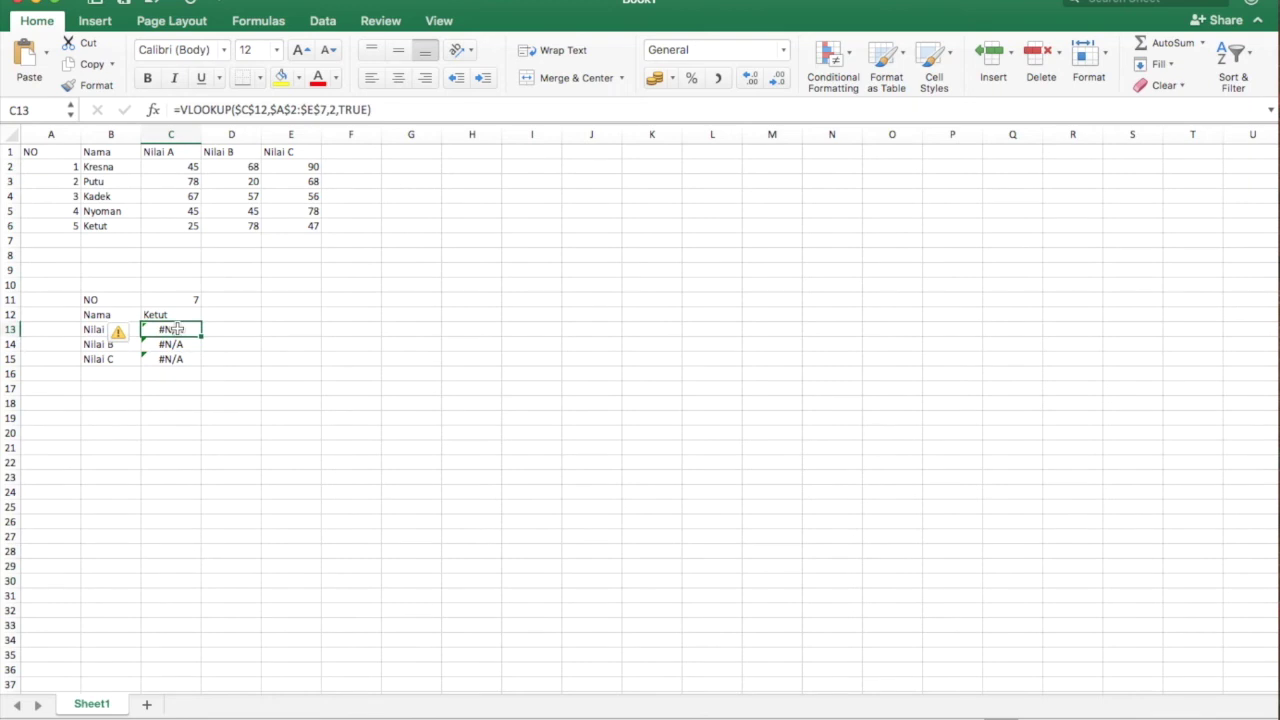
{"action": "left_click", "coordinate": [319, 109]}
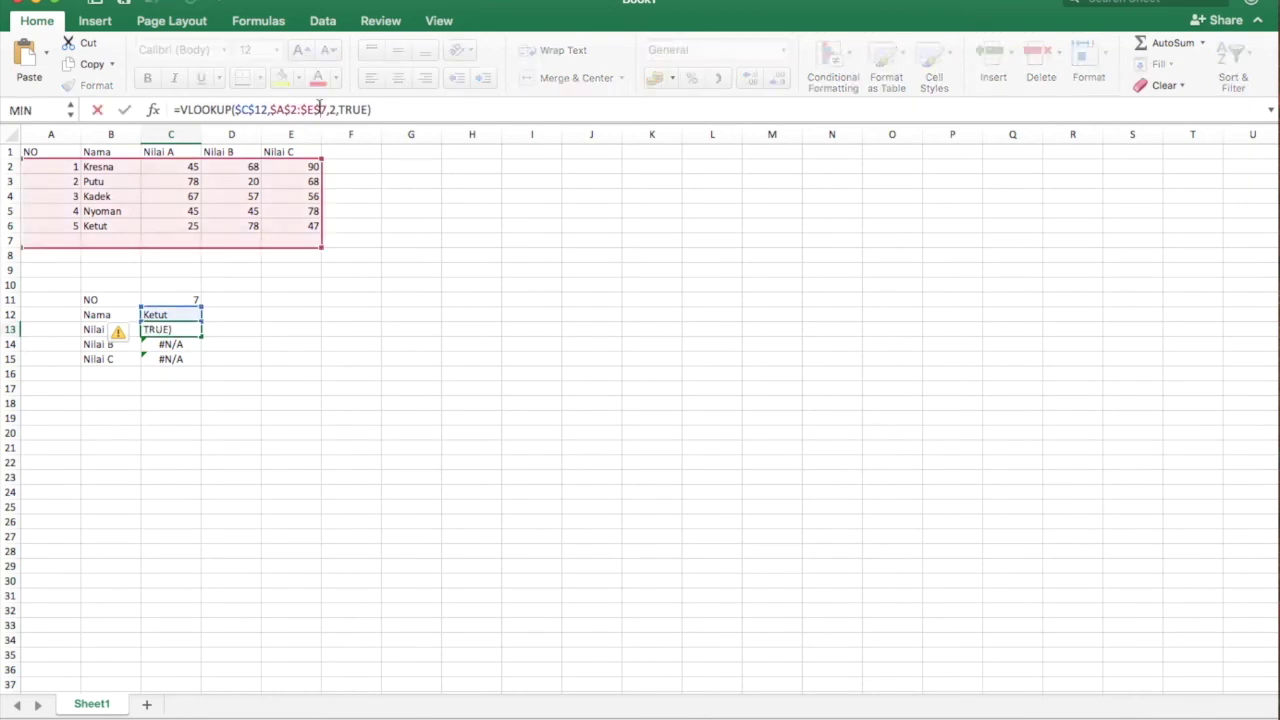
{"action": "left_click", "coordinate": [267, 109]}
{"action": "left_click_drag", "start_coordinate": [267, 110], "coordinate": [260, 110]}
{"action": "type", "text": "1"}
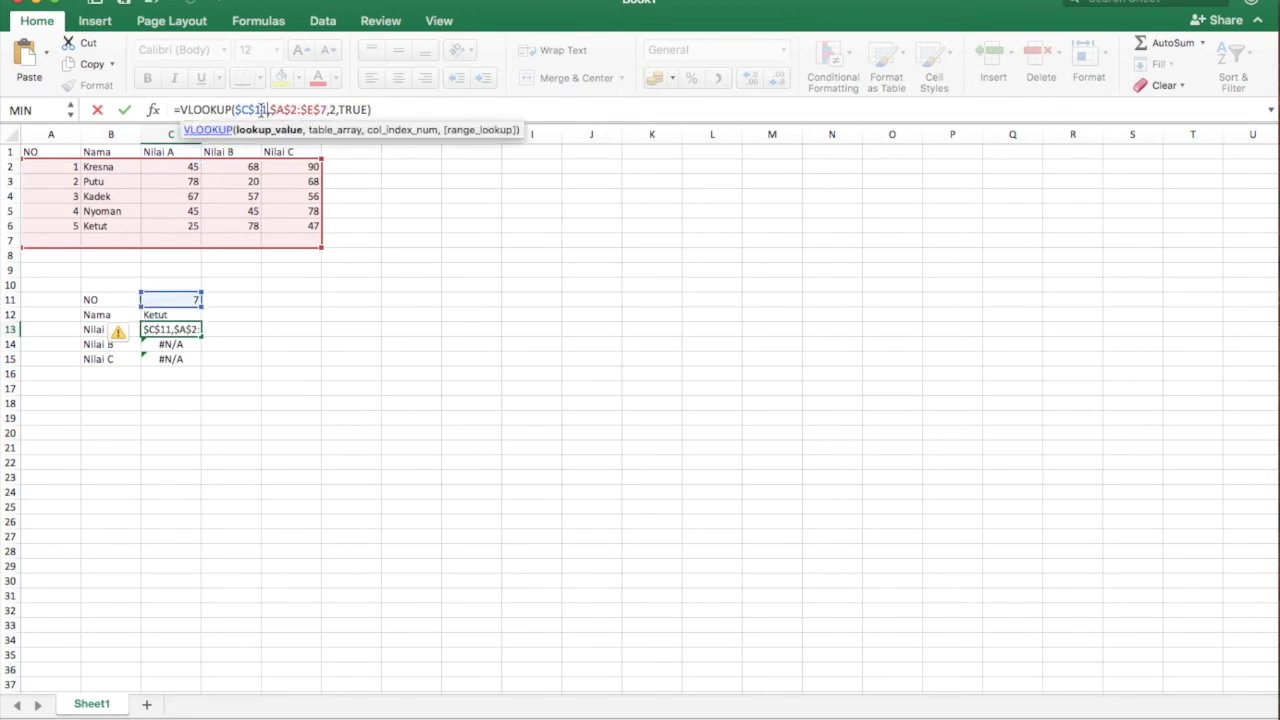
Replace the table range in the C13 formula with the absolute range $A$1:$E$6.
{"action": "left_click_drag", "start_coordinate": [328, 110], "coordinate": [274, 110]}
{"action": "key", "text": "BackSpace"}
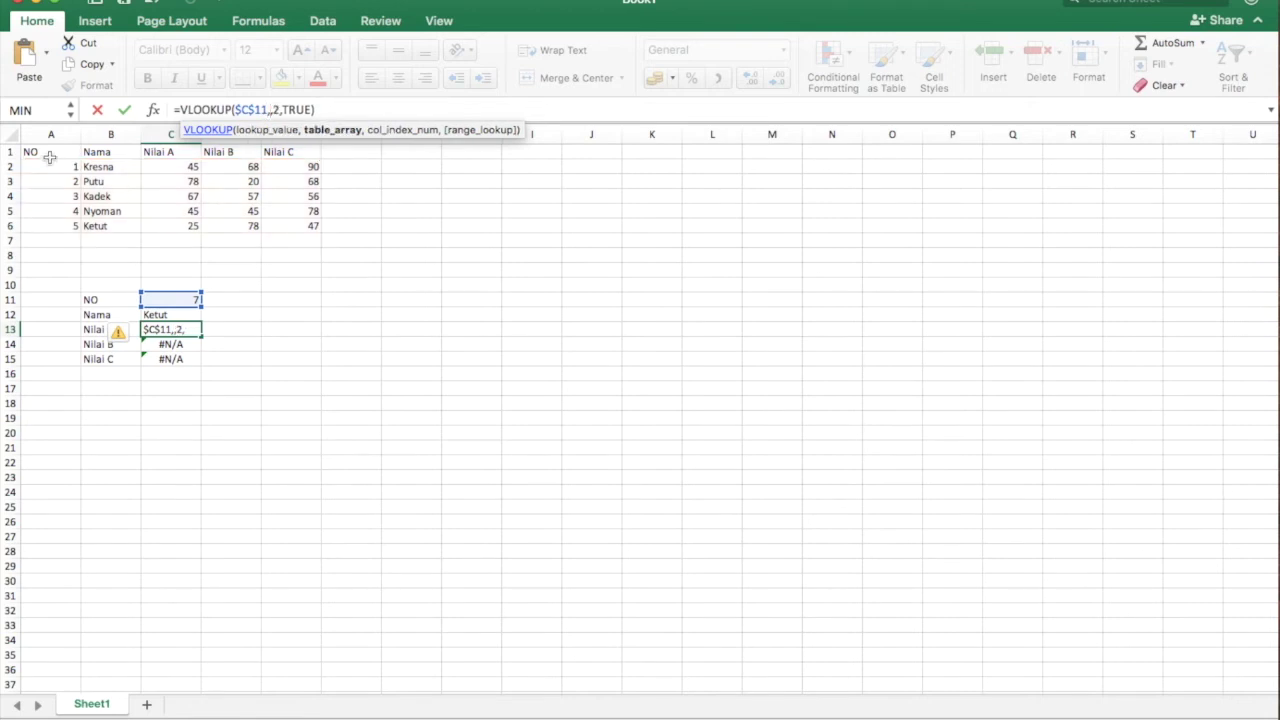
{"action": "left_click_drag", "start_coordinate": [50, 158], "coordinate": [295, 228]}
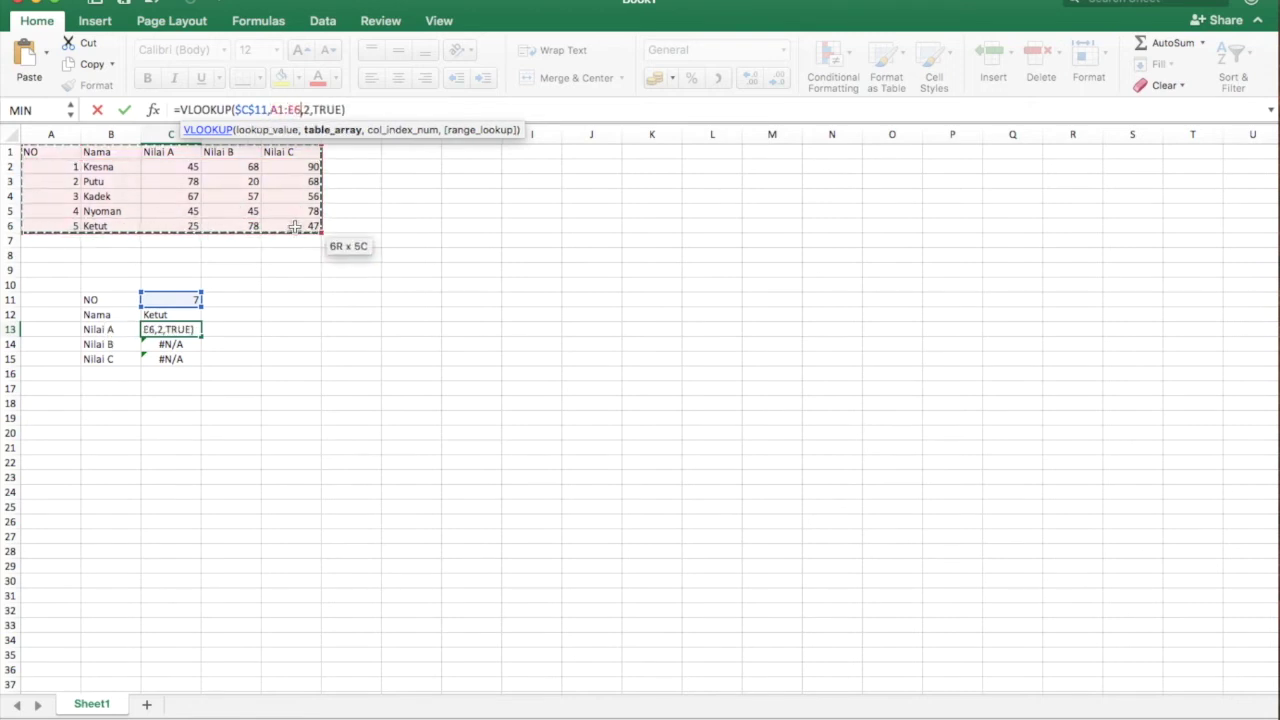
{"action": "left_click", "coordinate": [272, 109]}
{"action": "type", "text": "$"}
{"action": "key", "text": "Right"}
{"action": "type", "text": "$"}
{"action": "key", "text": "Right"}
{"action": "key", "text": "Right"}
{"action": "type", "text": "$"}
{"action": "key", "text": "Right"}
{"action": "type", "text": "$"}
{"action": "key", "text": "Return"}
Set the column index of the C13 VLOOKUP formula to 3.
{"action": "left_click", "coordinate": [172, 330]}
{"action": "left_click", "coordinate": [334, 109]}
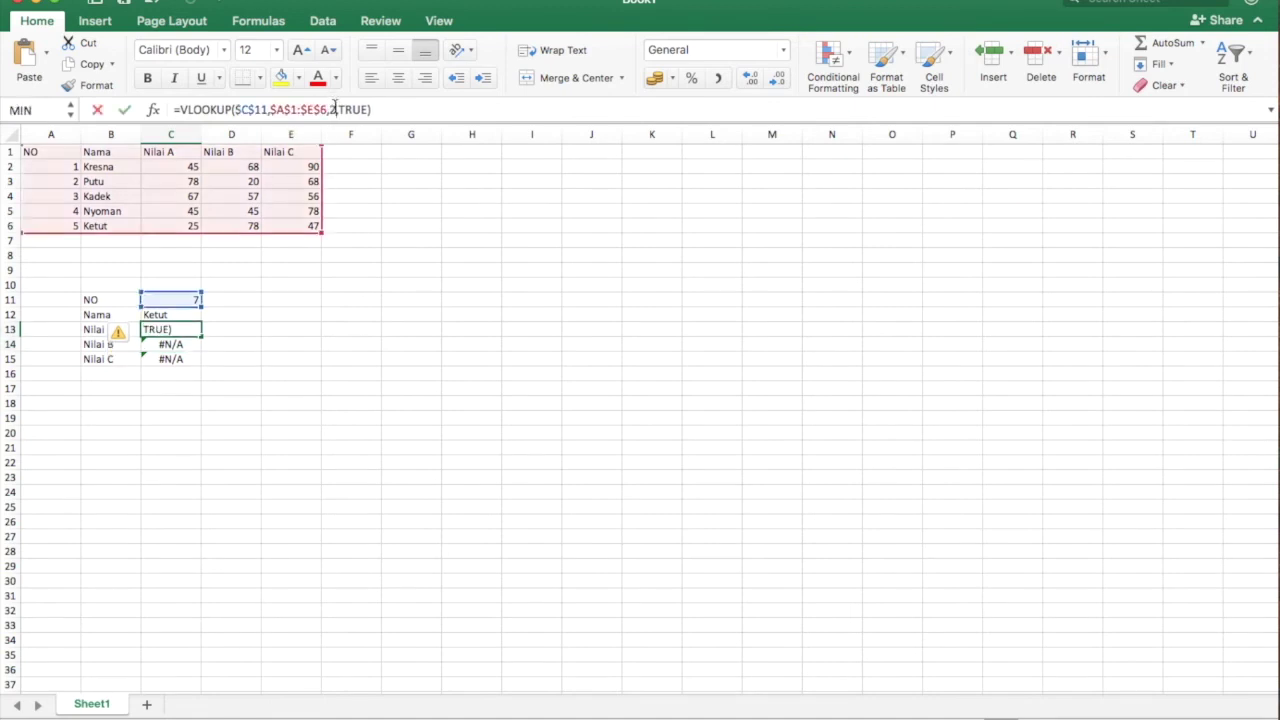
{"action": "key", "text": "BackSpace"}
{"action": "type", "text": "3"}
{"action": "key", "text": "Return"}
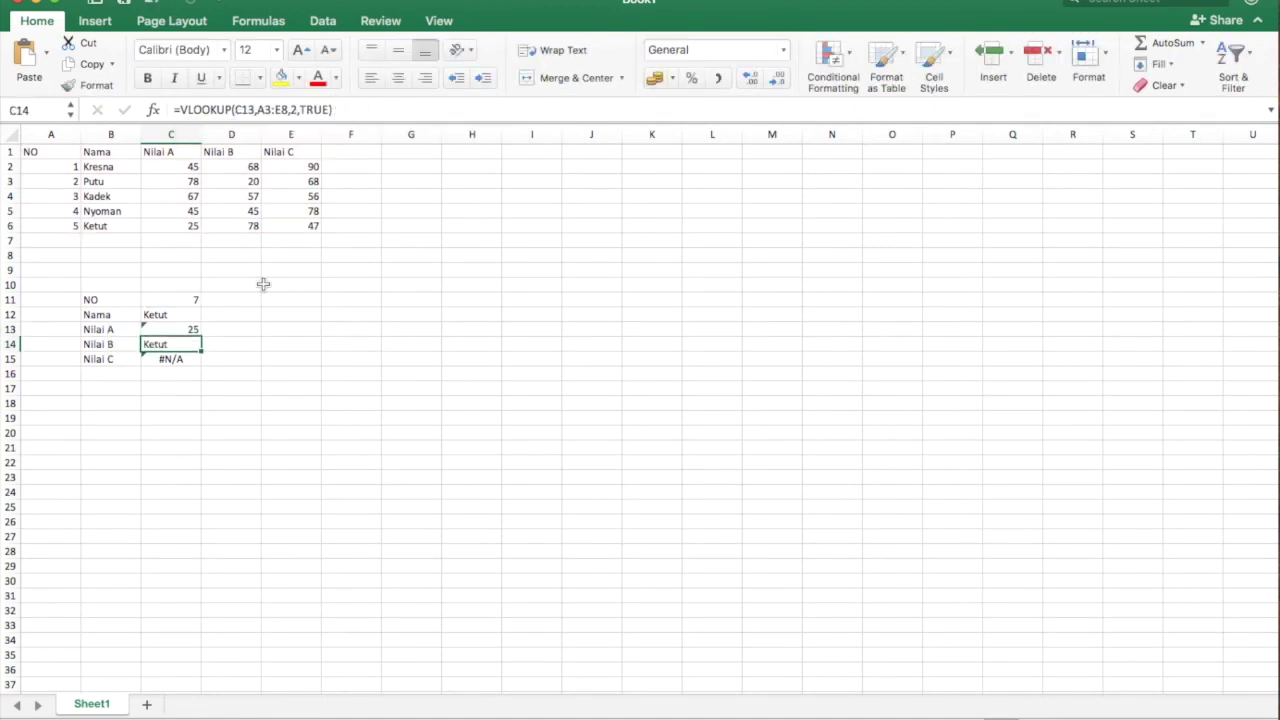
Copy the C13 formula down to C15 and point the C14 column index to the Nilai B column.
{"action": "left_click", "coordinate": [192, 331]}
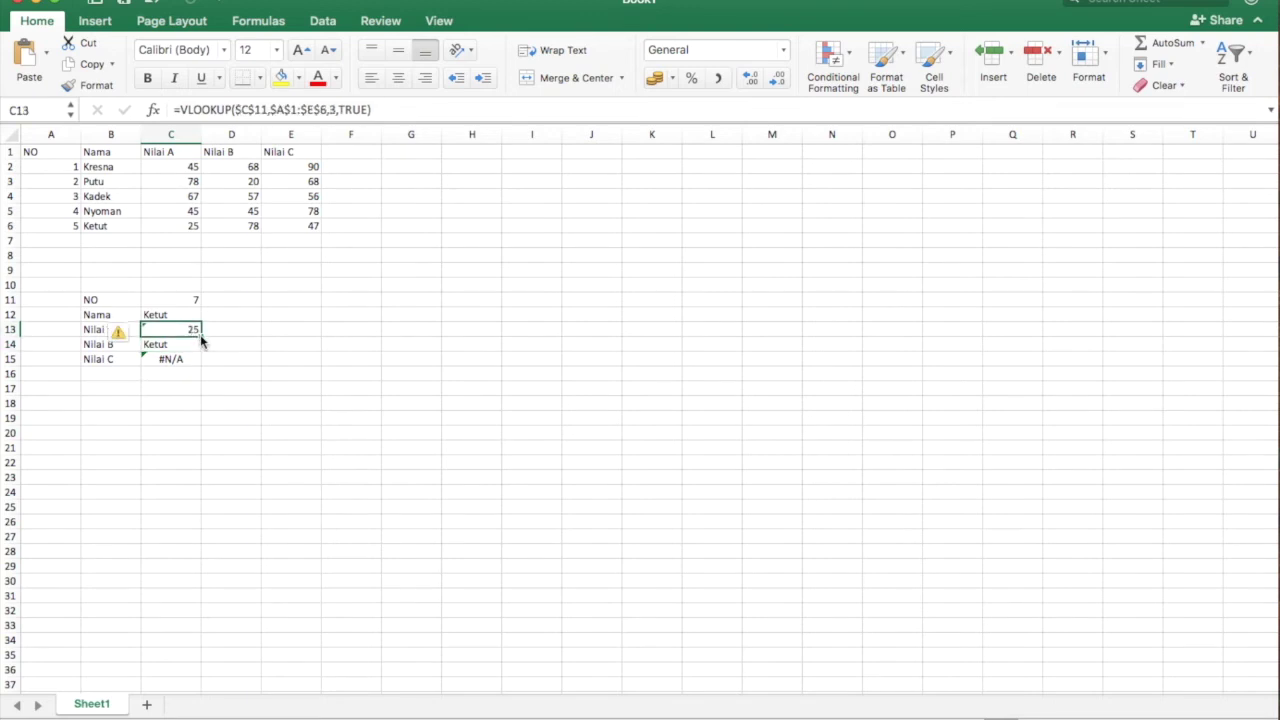
{"action": "left_click_drag", "start_coordinate": [200, 338], "coordinate": [200, 362]}
{"action": "left_click", "coordinate": [190, 344]}
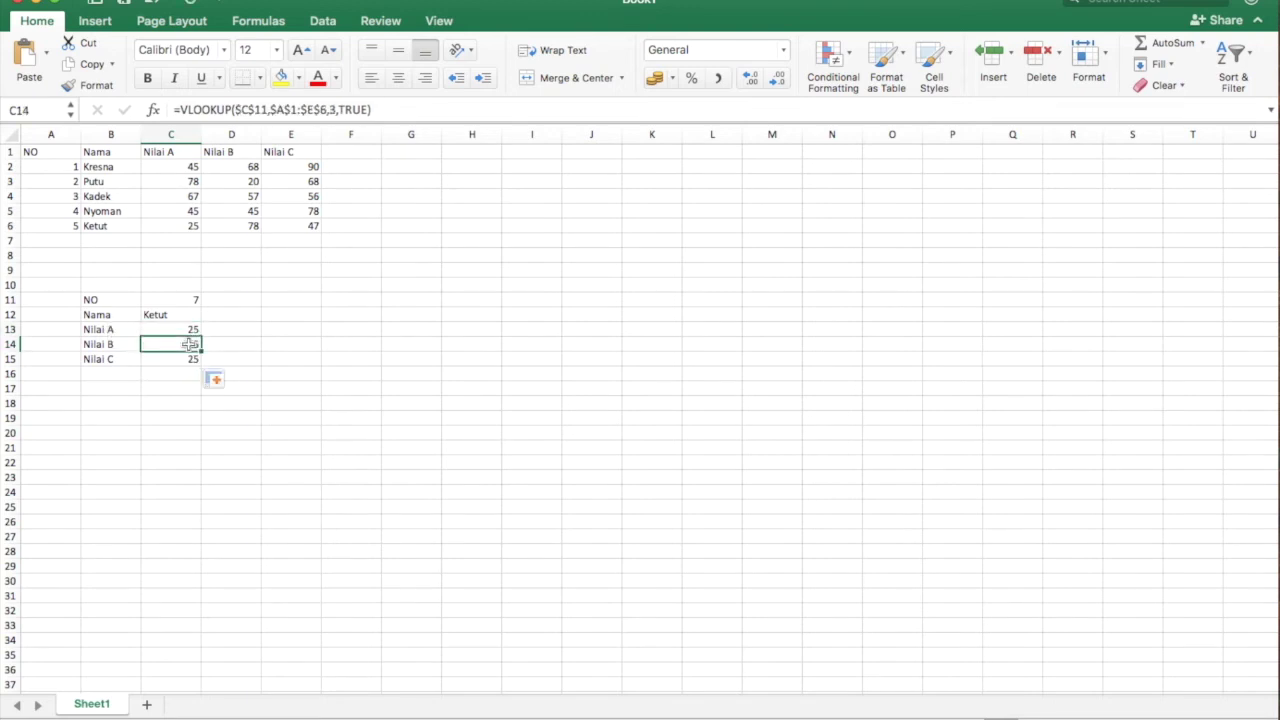
{"action": "left_click", "coordinate": [331, 109]}
{"action": "type", "text": "3"}
{"action": "key", "text": "Return"}
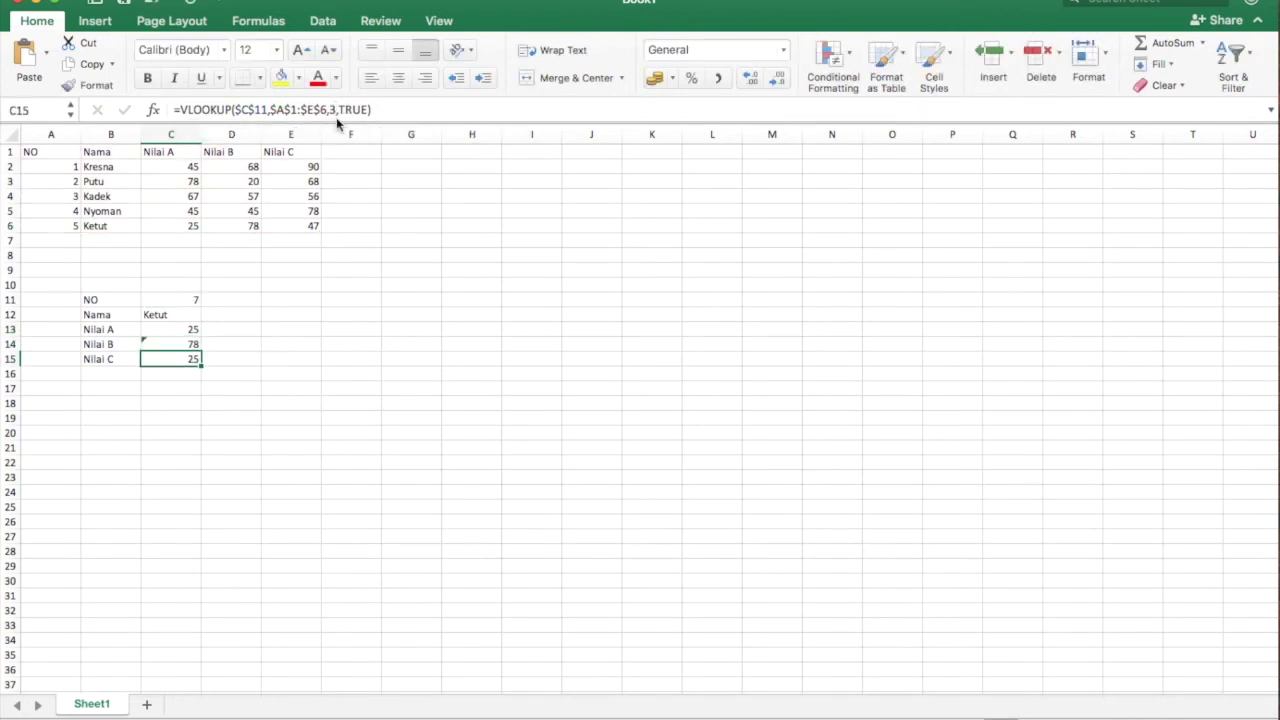
Set the column index of the C15 VLOOKUP formula to 5.
{"action": "left_click", "coordinate": [336, 109]}
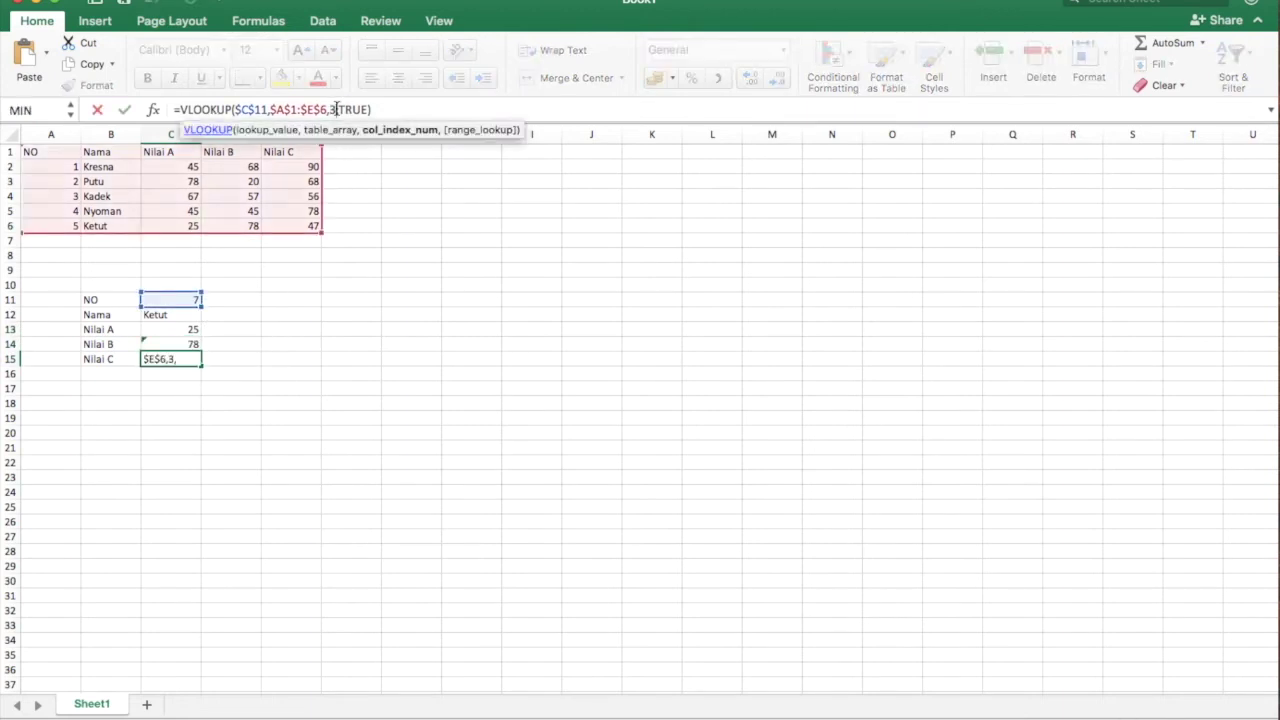
{"action": "key", "text": "BackSpace"}
{"action": "type", "text": "5"}
{"action": "key", "text": "Return"}
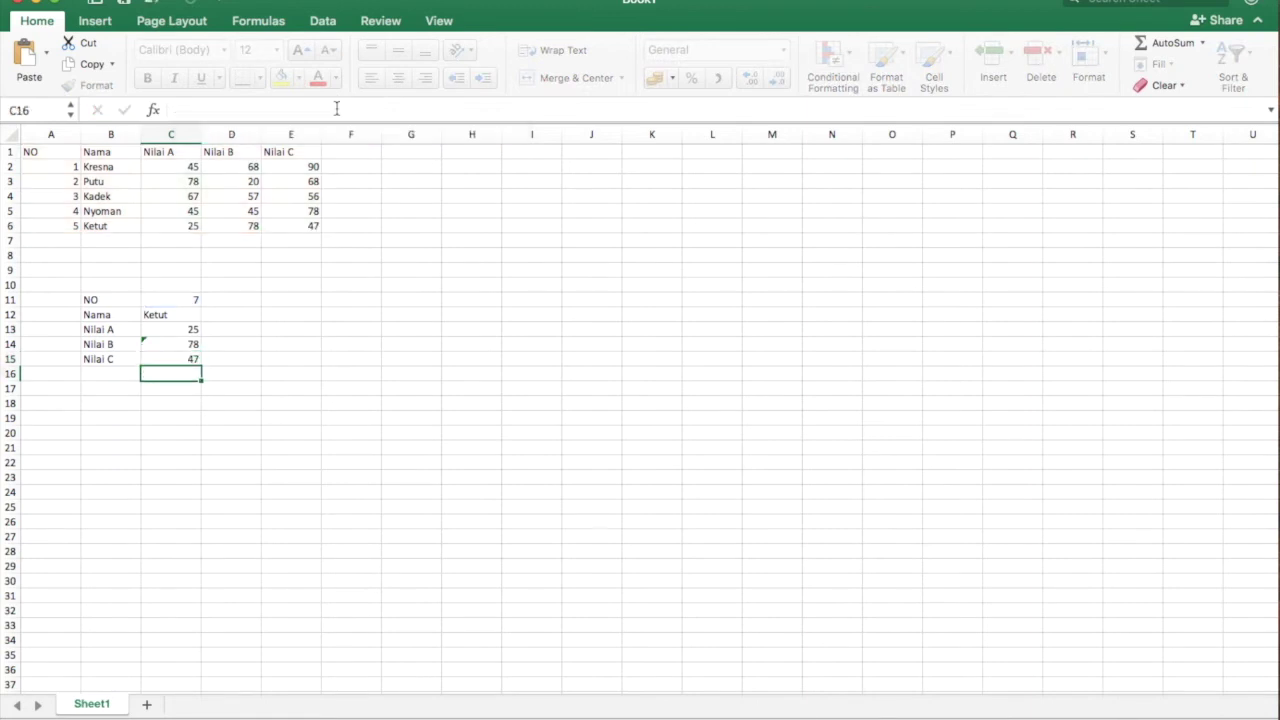
{"action": "left_click", "coordinate": [308, 433]}
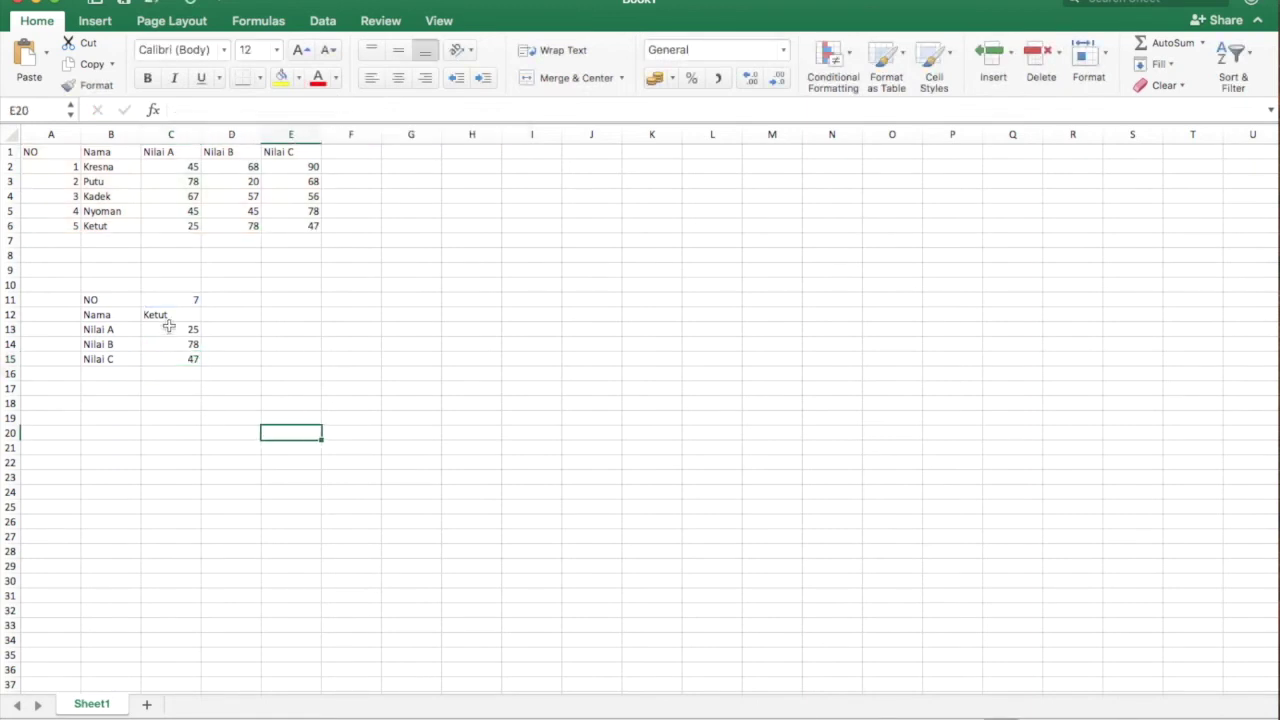
Test the lookup form by entering 8 as the NO value in C11.
{"action": "left_click", "coordinate": [190, 294]}
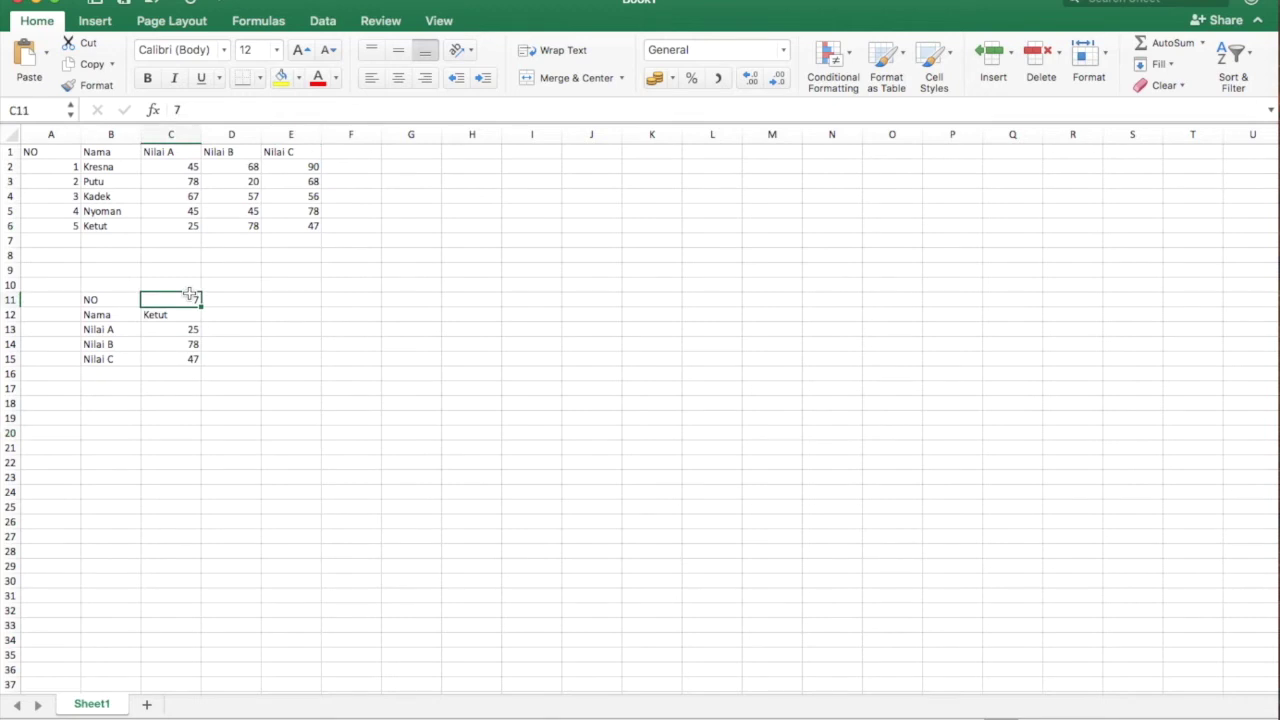
{"action": "key", "text": "Delete"}
{"action": "type", "text": "5"}
{"action": "key", "text": "Return"}
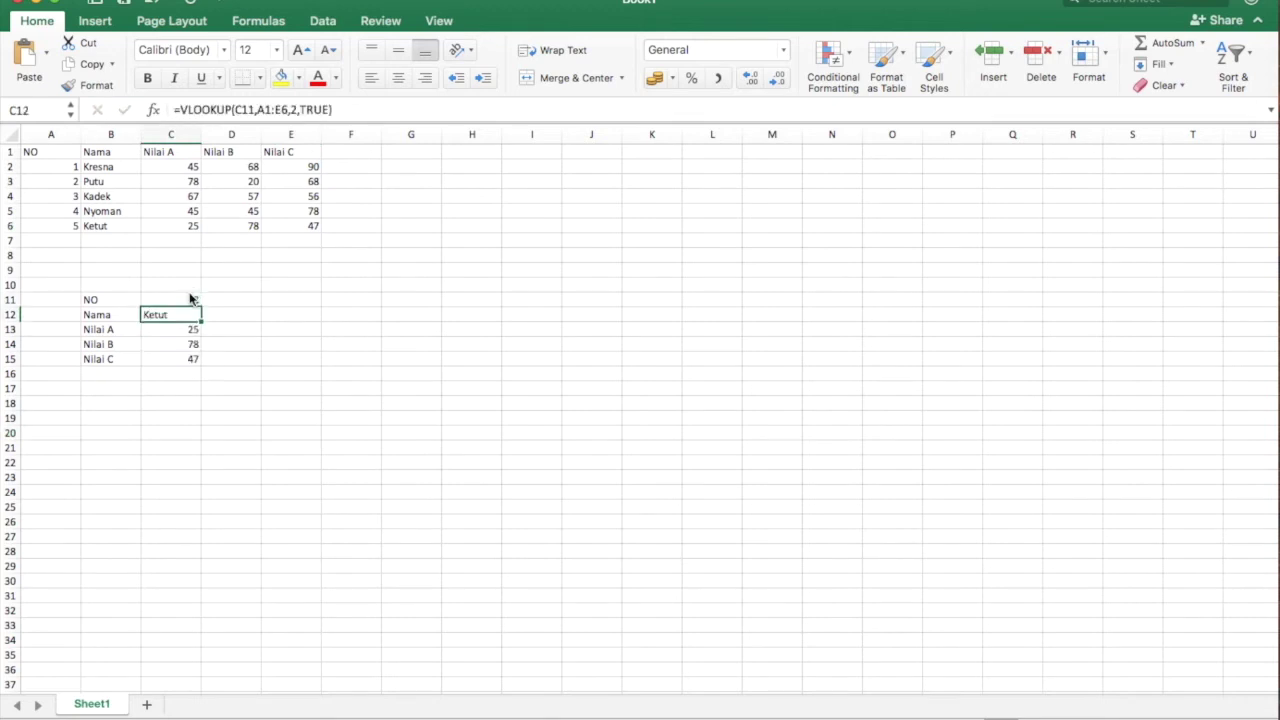
{"action": "left_click", "coordinate": [249, 371]}
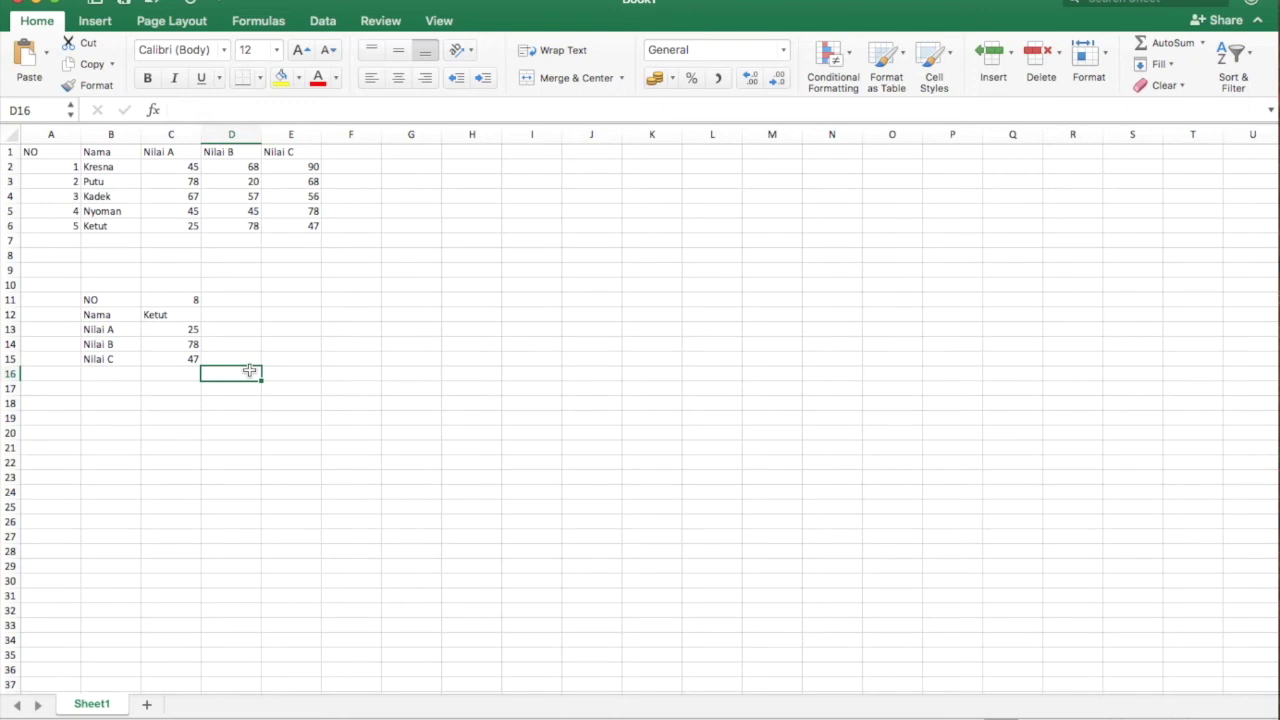
{"action": "left_click", "coordinate": [304, 300]}
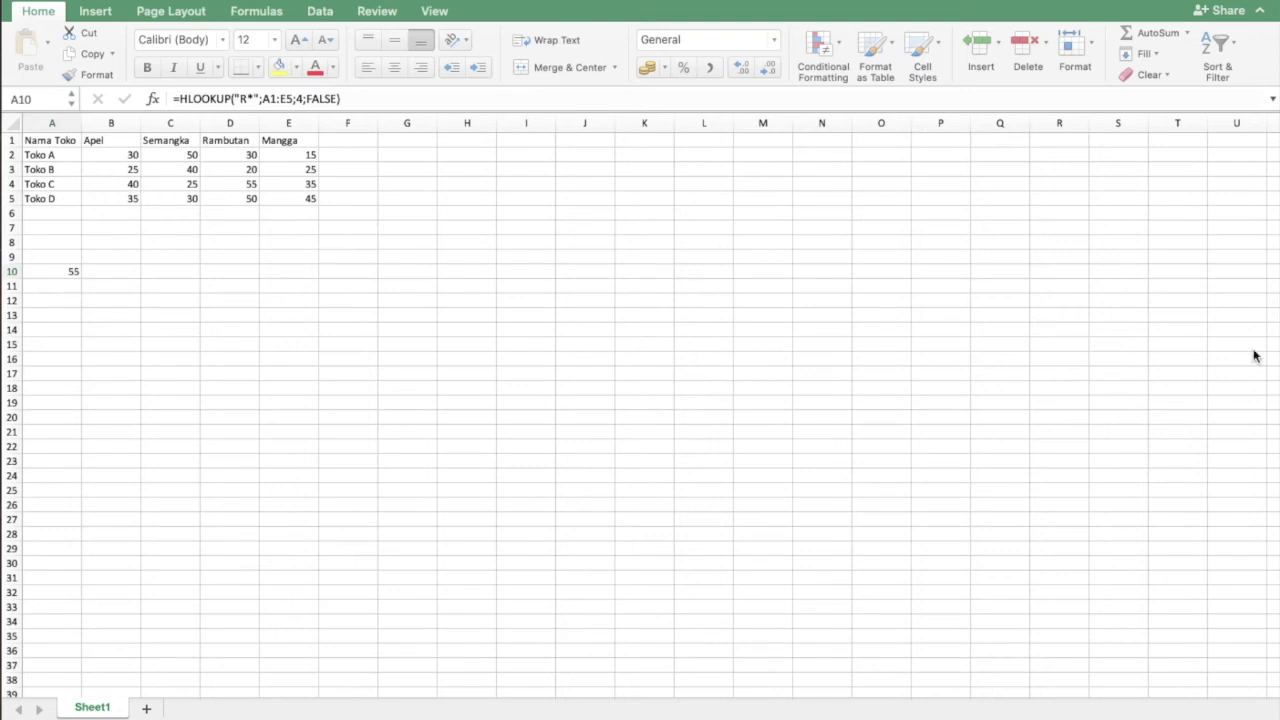
Clear the existing HLOOKUP formula from cell A10 of the fruit stock sheet.
{"action": "left_click", "coordinate": [265, 338]}
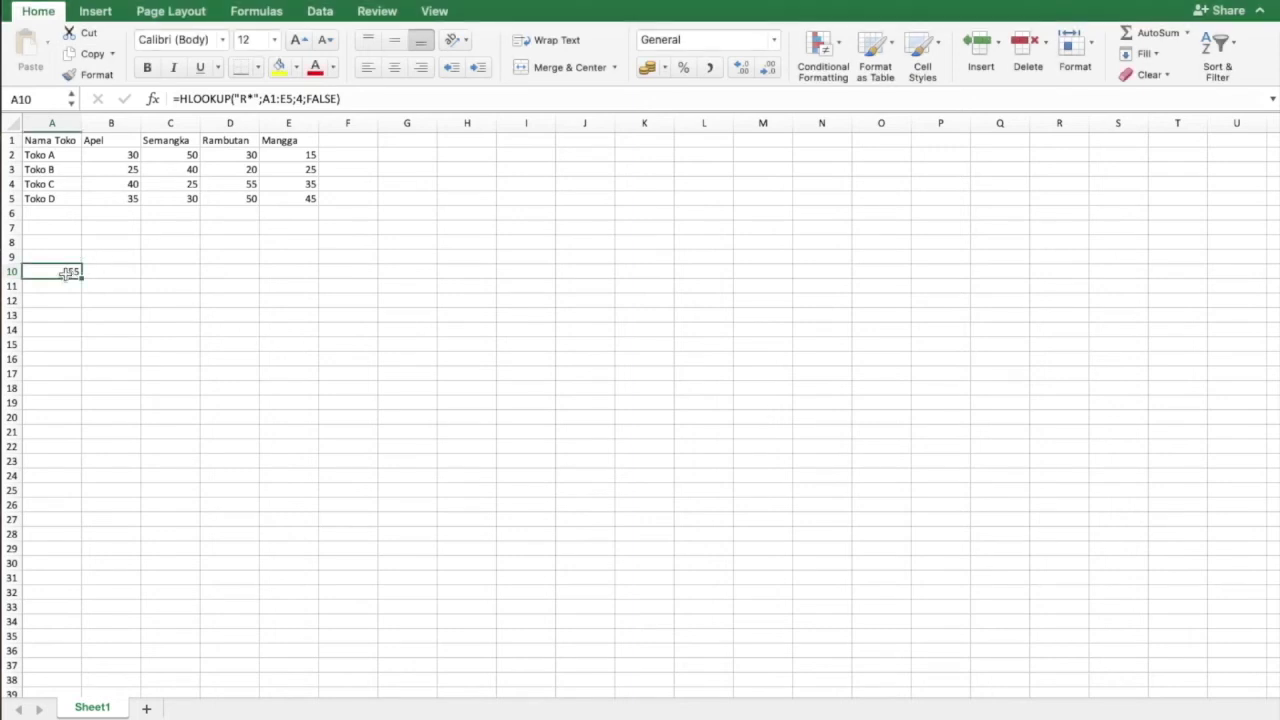
{"action": "key", "text": "Delete"}
{"action": "left_click", "coordinate": [70, 305]}
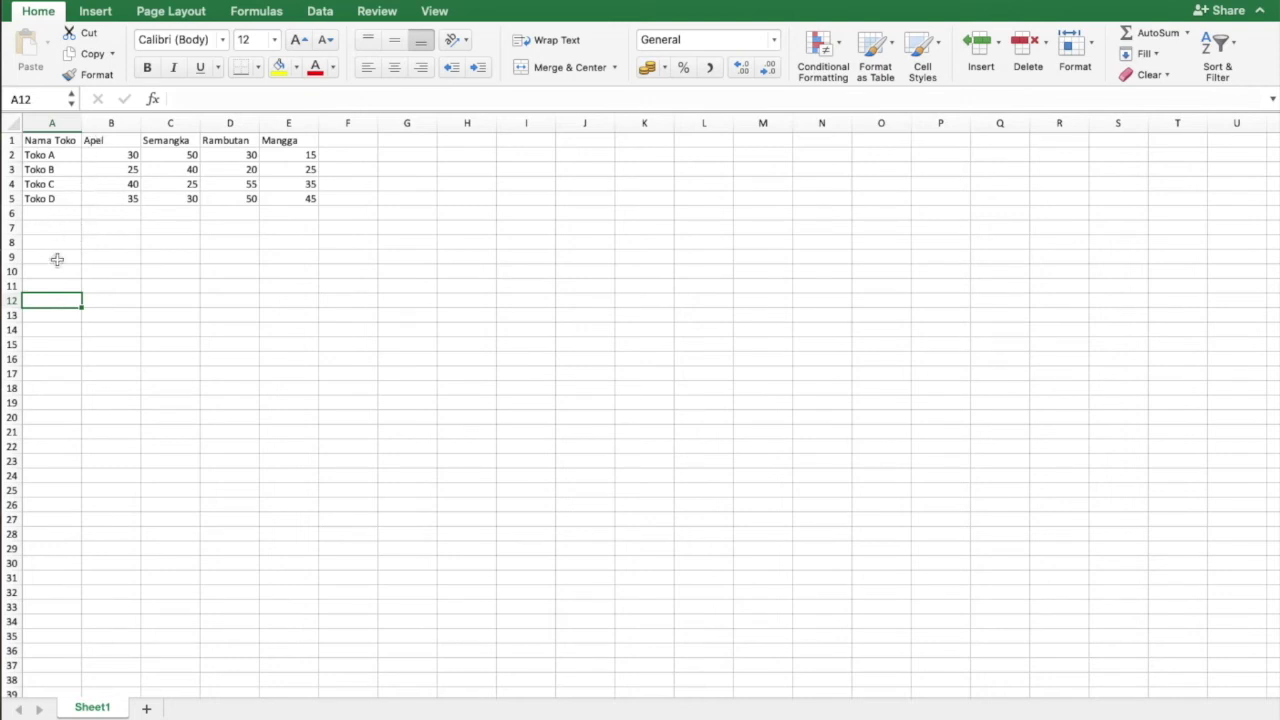
Examine how the store names in column A relate to the Apel quantities in column B.
{"action": "left_click", "coordinate": [33, 157]}
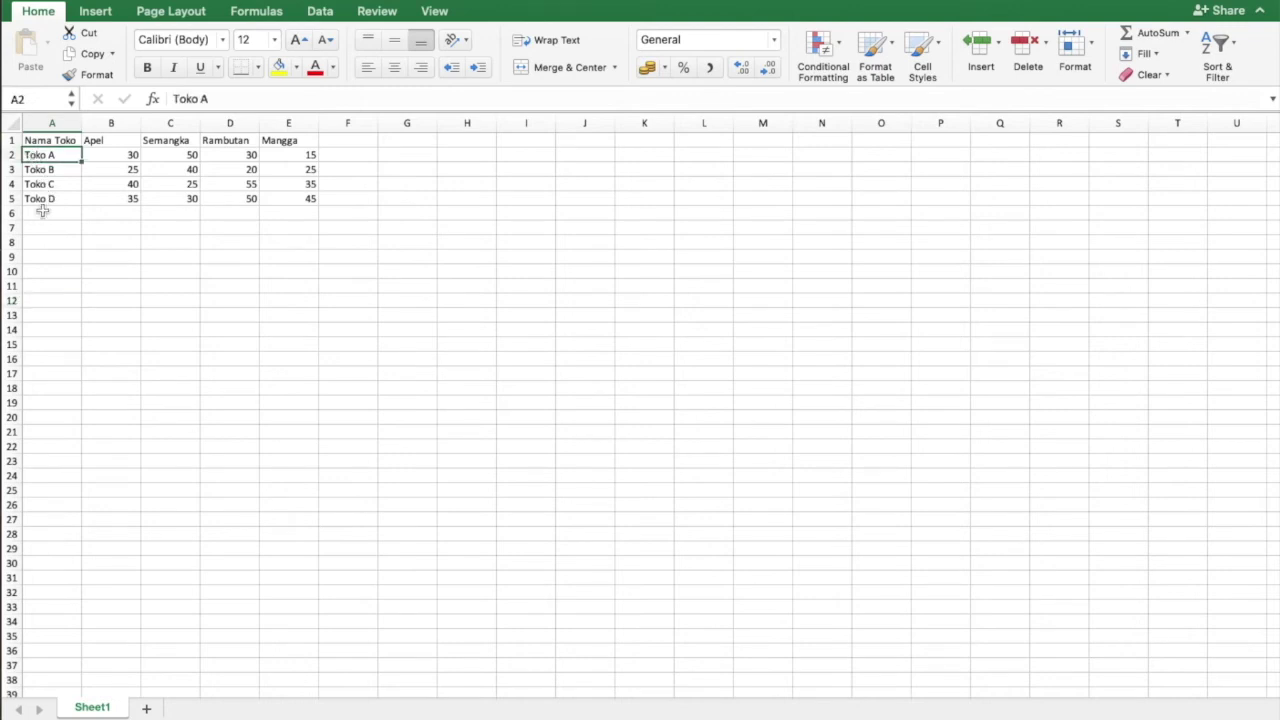
{"action": "left_click", "coordinate": [119, 156]}
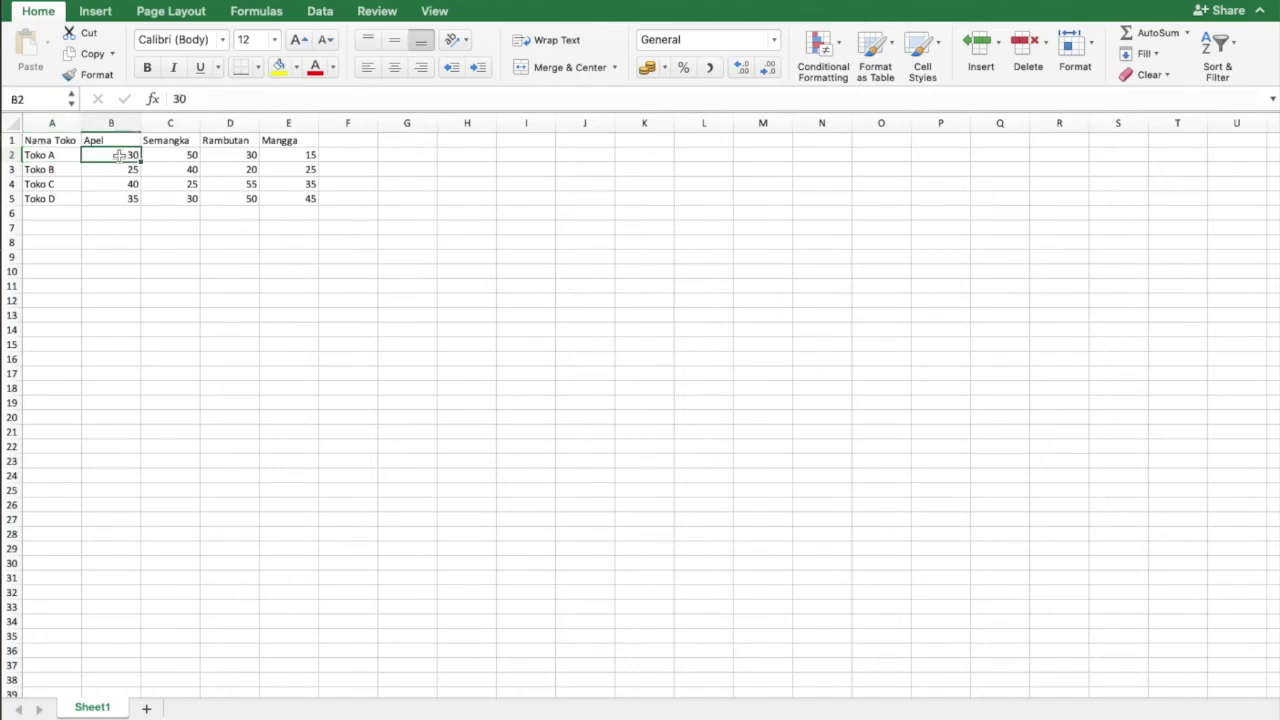
{"action": "left_click", "coordinate": [56, 158]}
{"action": "left_click", "coordinate": [88, 156]}
{"action": "left_click", "coordinate": [65, 160]}
{"action": "left_click", "coordinate": [106, 155]}
{"action": "left_click", "coordinate": [103, 284]}
Enter "apel" in cell A8 as the lookup term below the fruit table.
{"action": "left_click", "coordinate": [37, 242]}
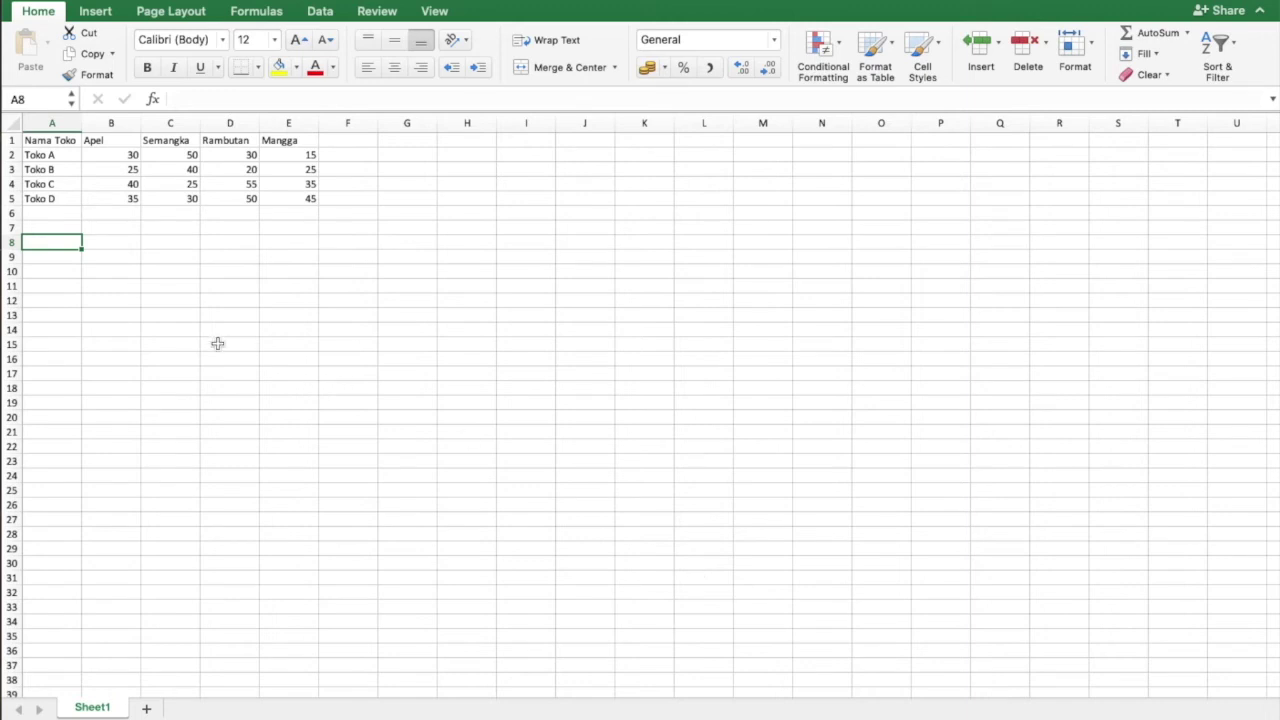
{"action": "scroll", "coordinate": [219, 345], "scroll_direction": "down", "scroll_amount": 3}
{"action": "scroll", "coordinate": [150, 310], "scroll_direction": "up", "scroll_amount": 2}
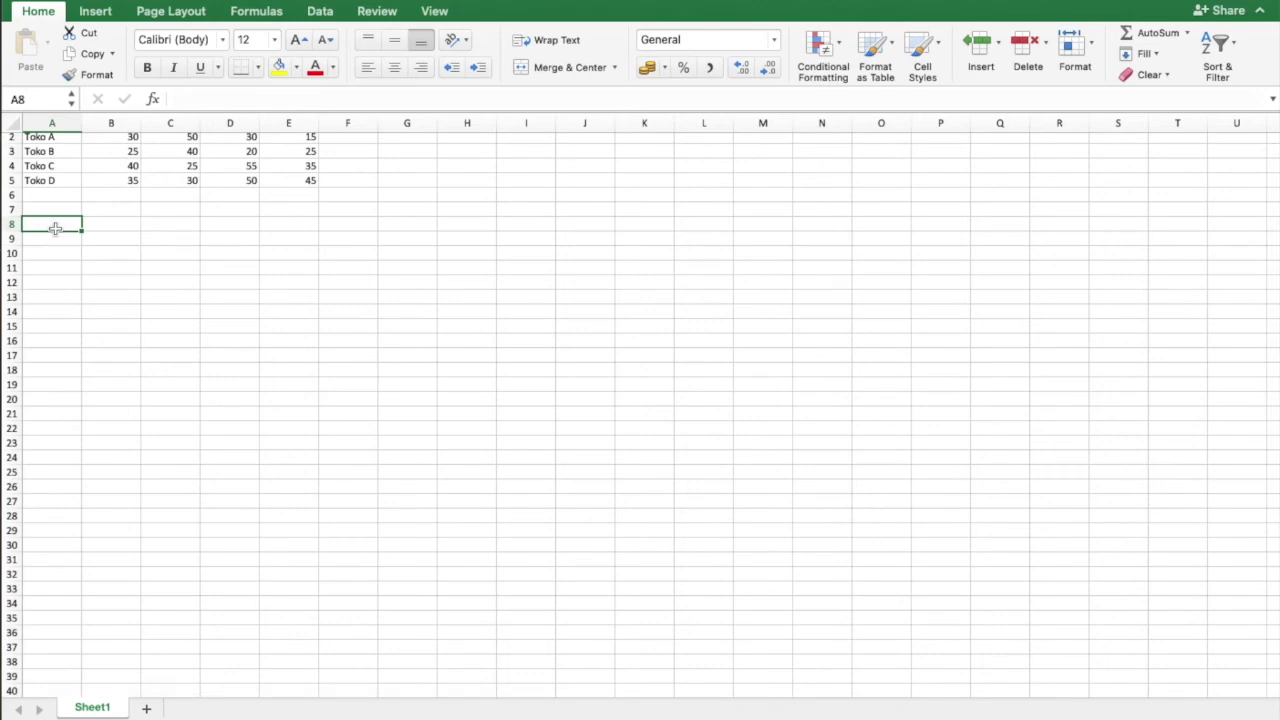
{"action": "type", "text": "apel"}
{"action": "key", "text": "Tab"}
{"action": "key", "text": "Return"}
{"action": "scroll", "coordinate": [111, 246], "scroll_direction": "up", "scroll_amount": 1}
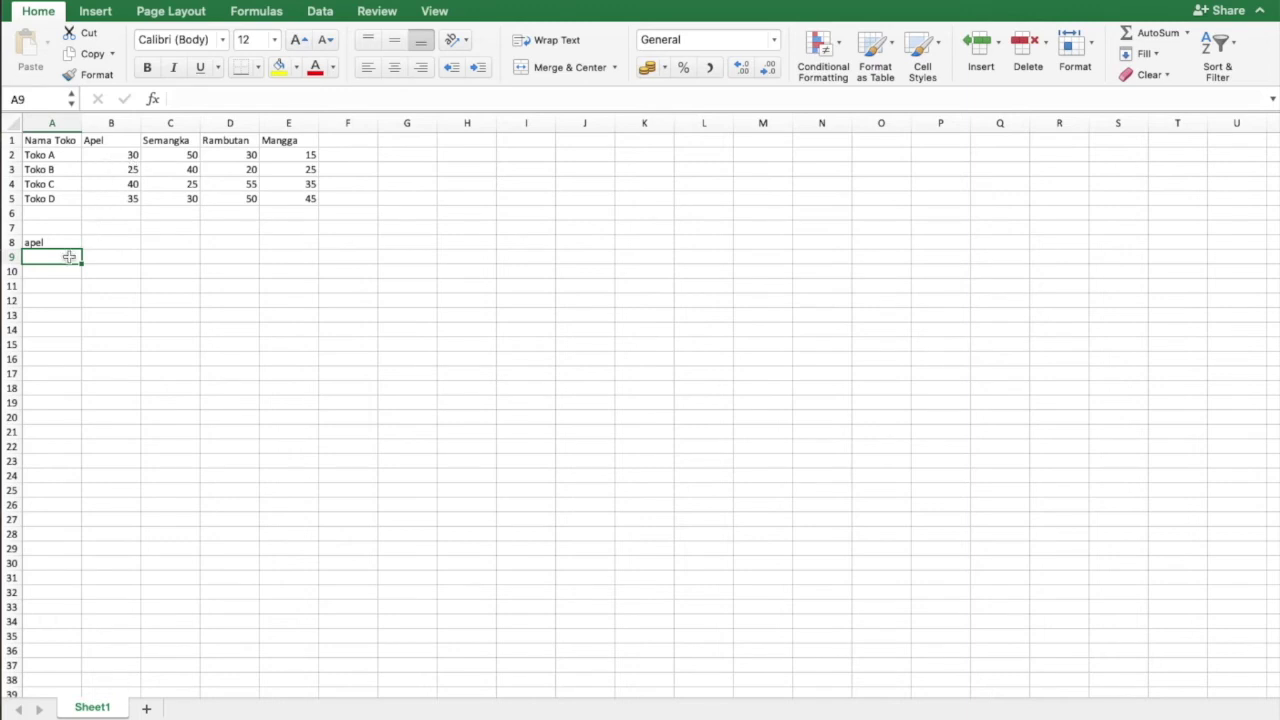
Start an HLOOKUP formula in A9 with A8 as the lookup value.
{"action": "type", "text": "="}
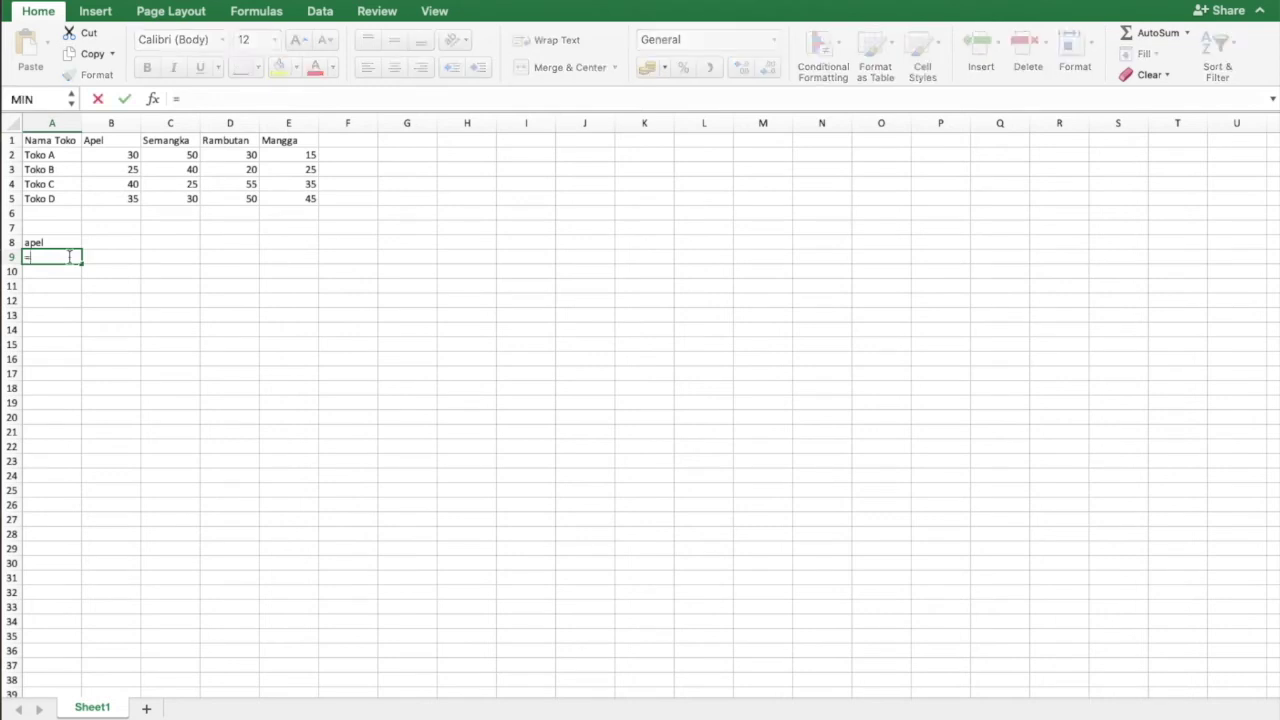
{"action": "type", "text": "HLOOKUP("}
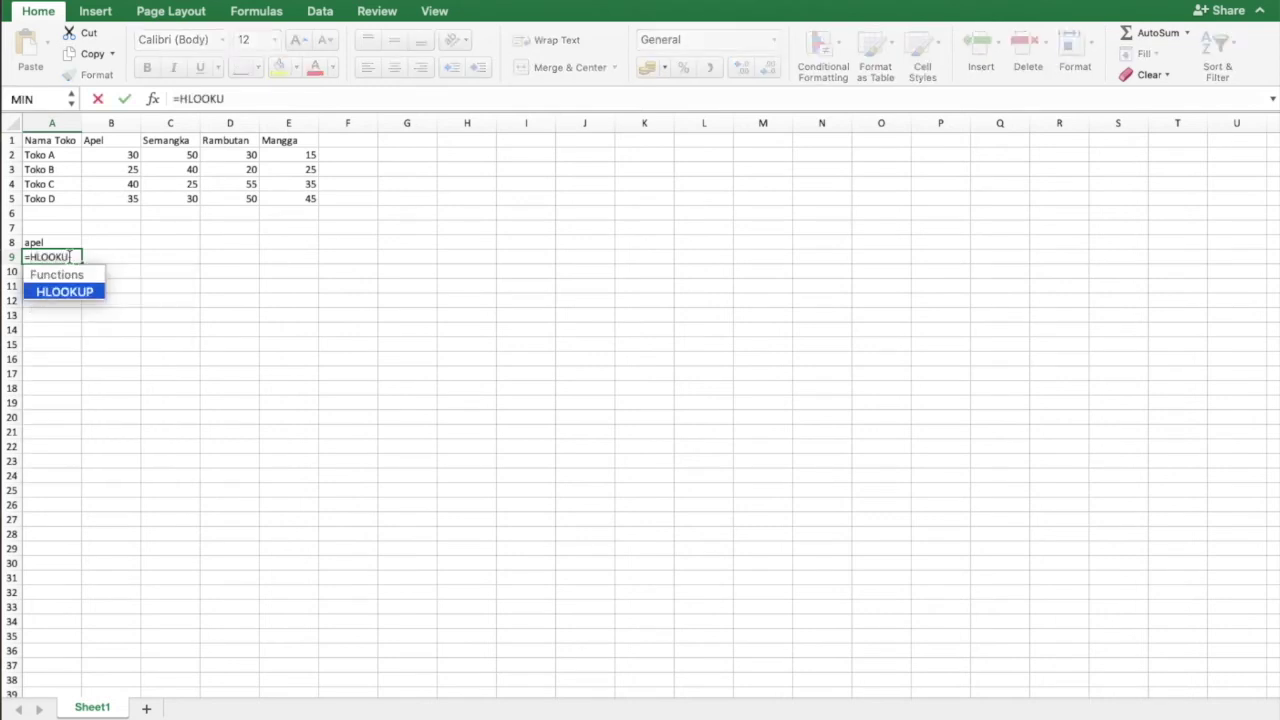
{"action": "key", "text": "BackSpace"}
{"action": "type", "text": "("}
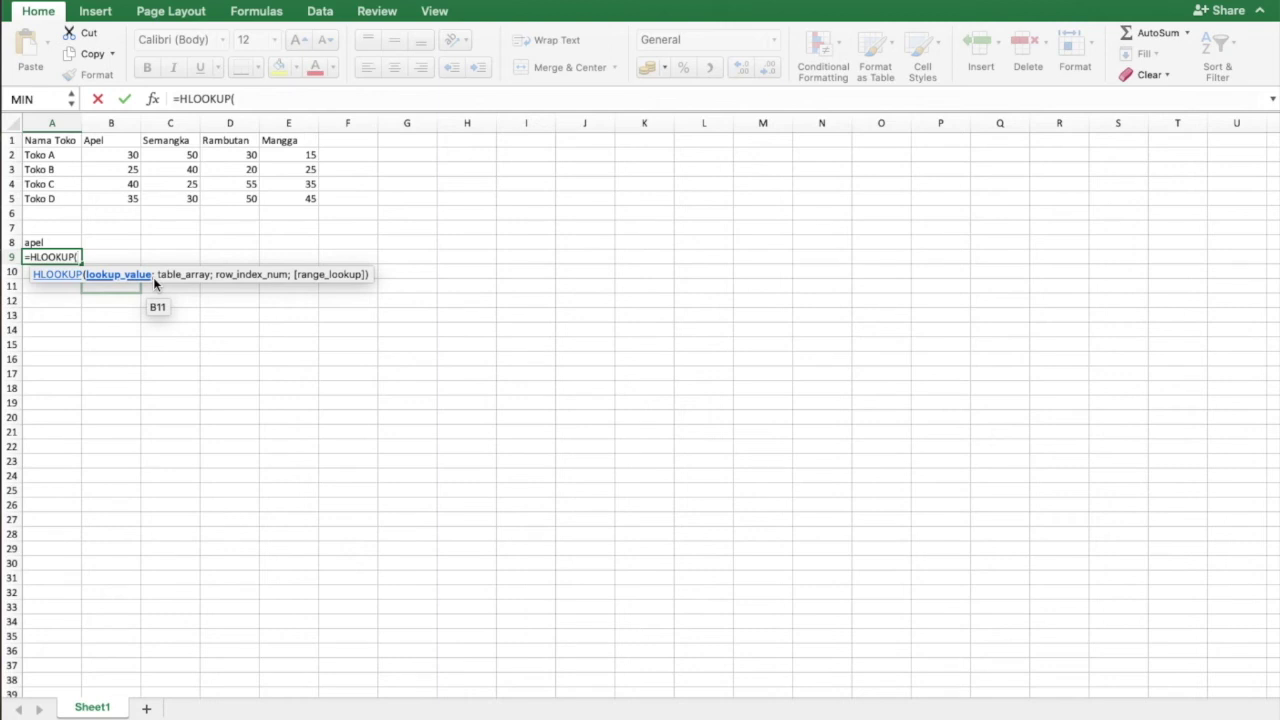
{"action": "left_click", "coordinate": [45, 243]}
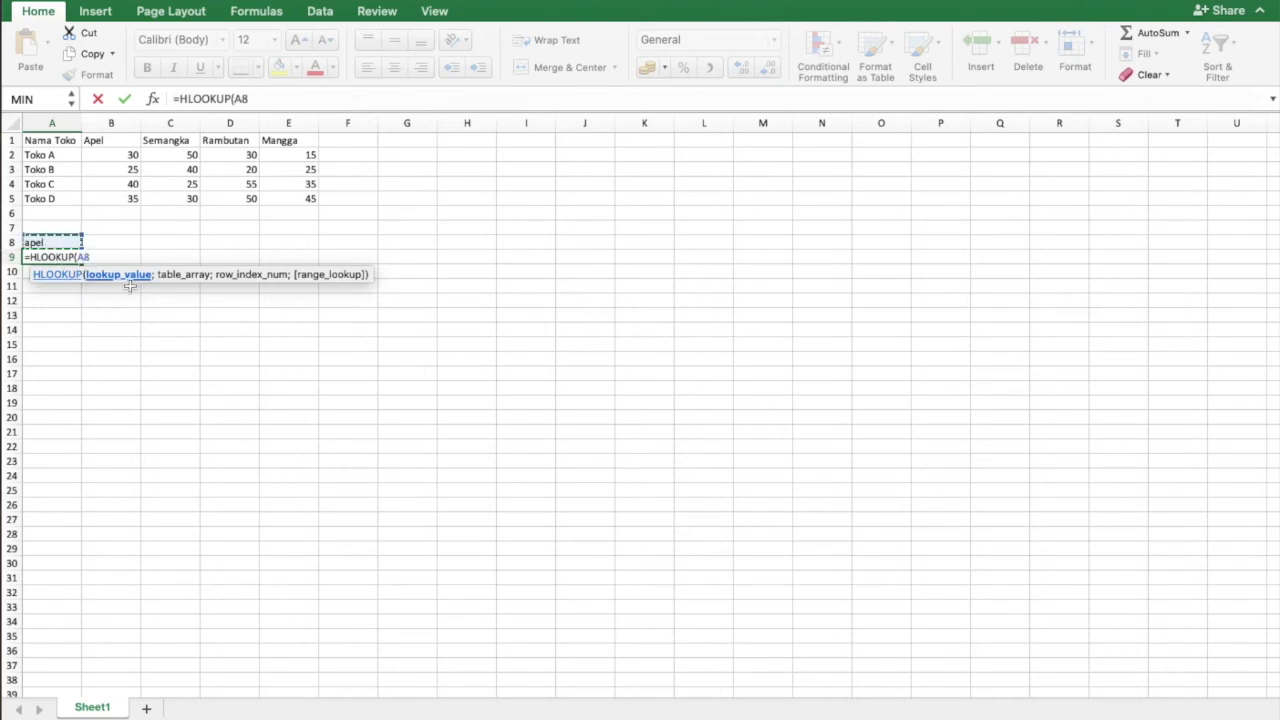
Complete the A9 HLOOKUP formula with table range A1:E5, row index 4 and FALSE matching, and check it against the Apel column.
{"action": "type", "text": ";"}
{"action": "left_click_drag", "start_coordinate": [34, 141], "coordinate": [309, 198]}
{"action": "type", "text": ";"}
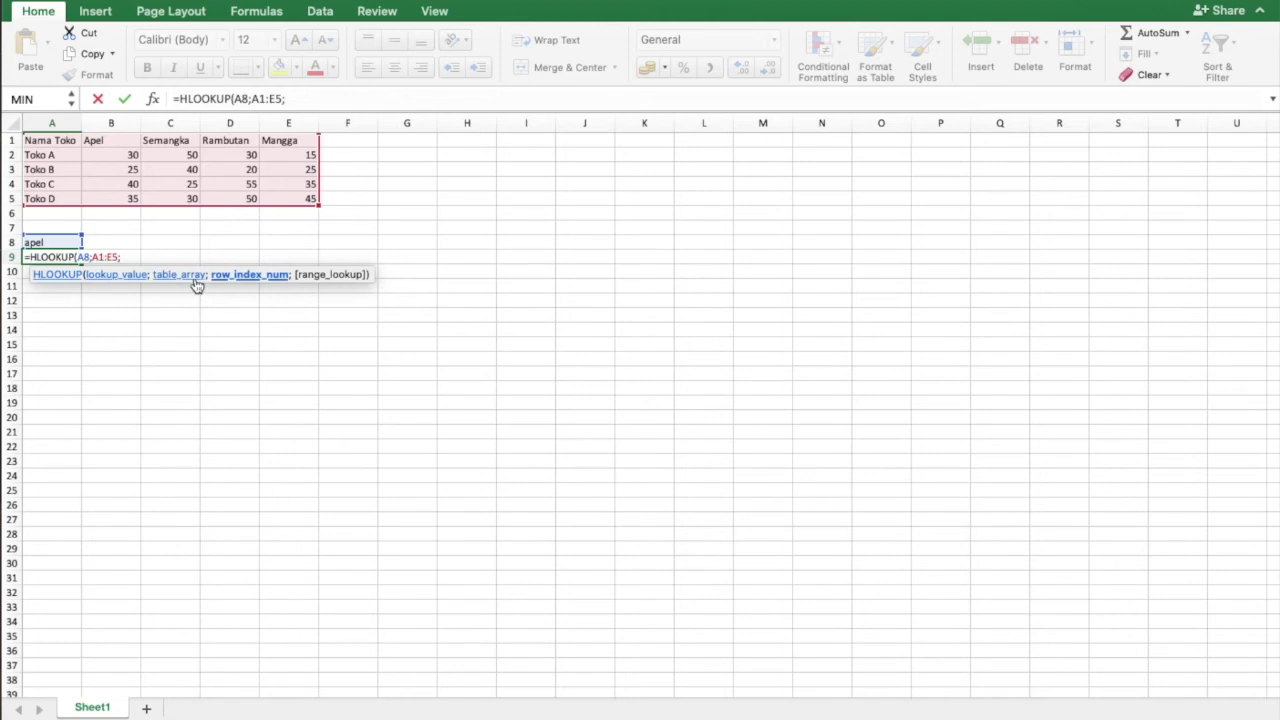
{"action": "type", "text": "4;false"}
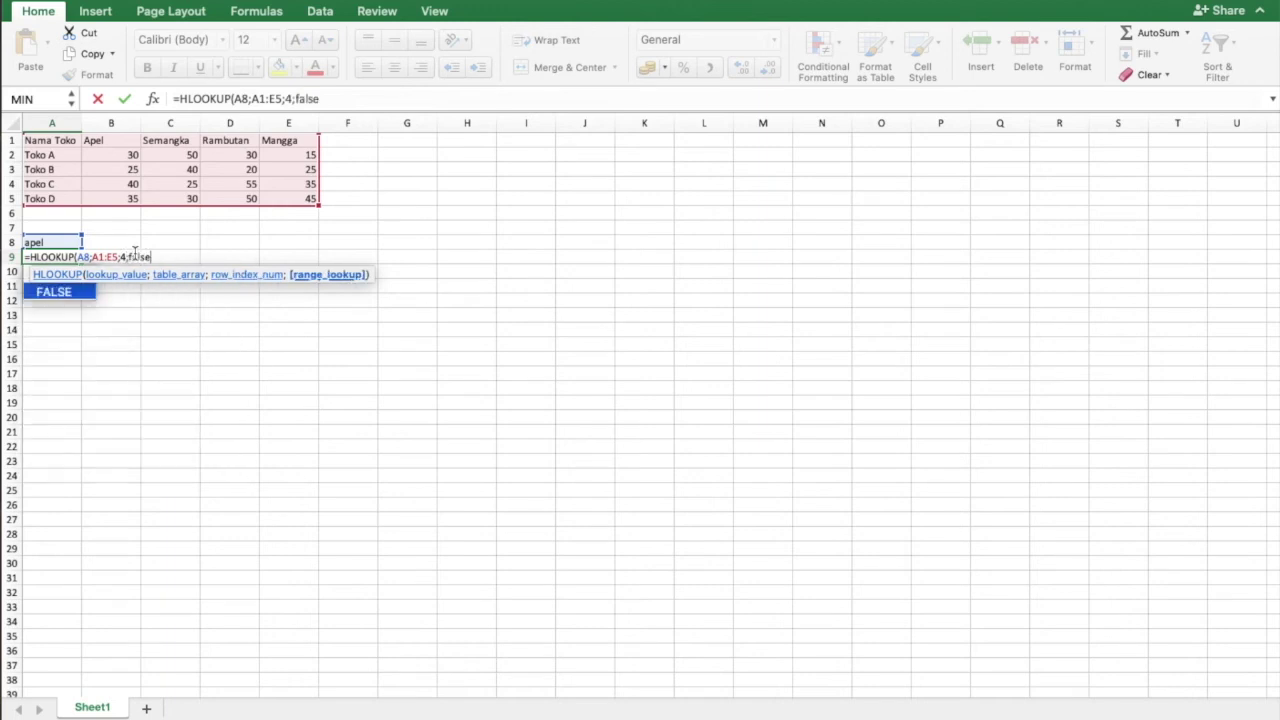
{"action": "type", "text": ")"}
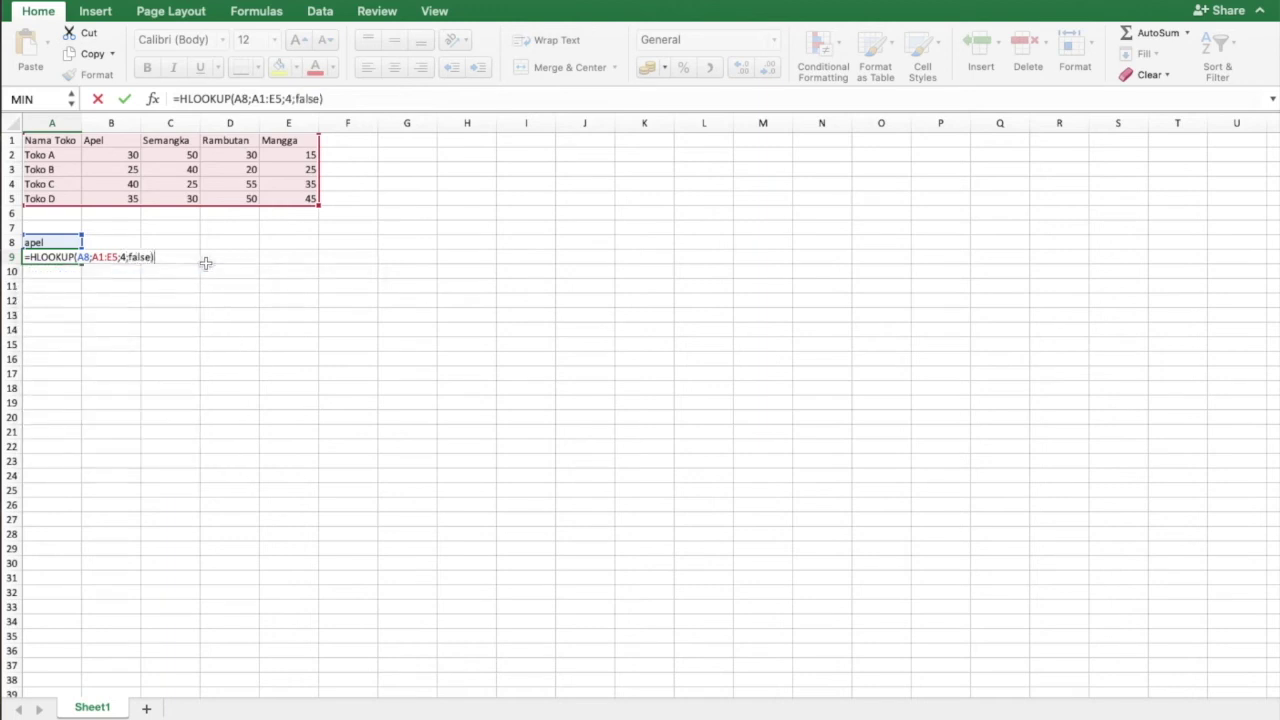
{"action": "key", "text": "Return"}
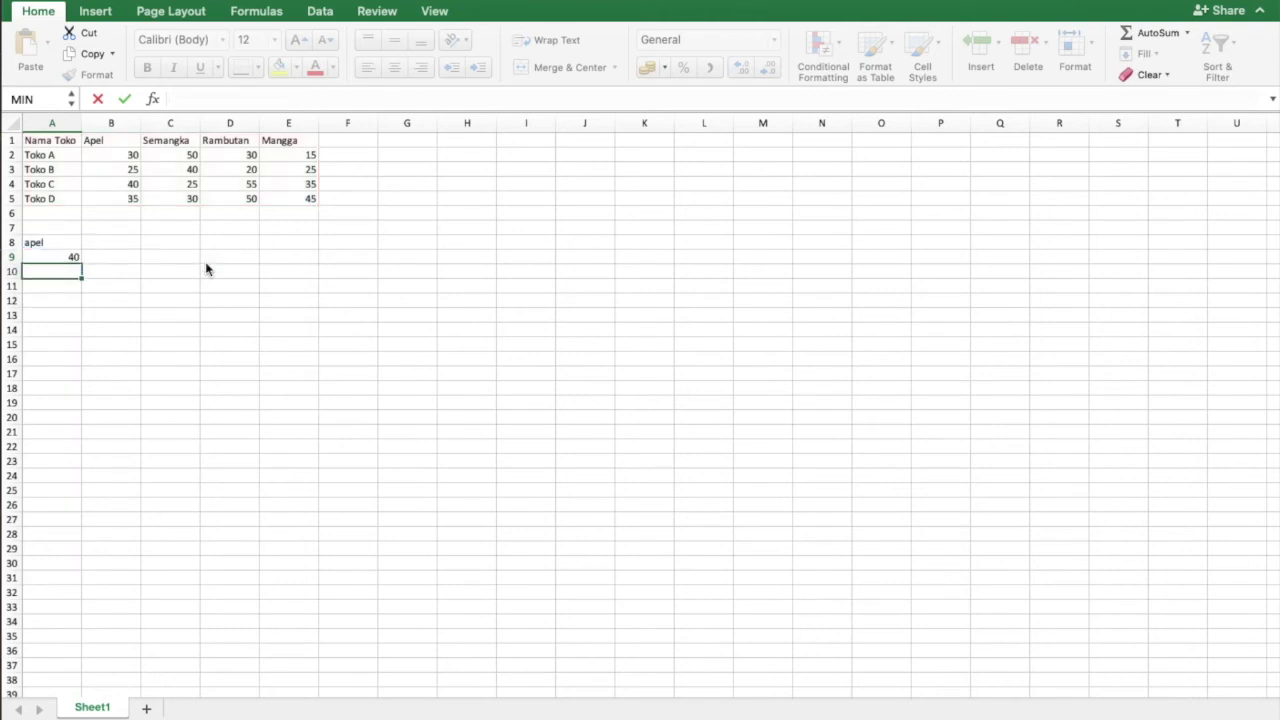
{"action": "left_click", "coordinate": [127, 183]}
{"action": "left_click", "coordinate": [67, 257]}
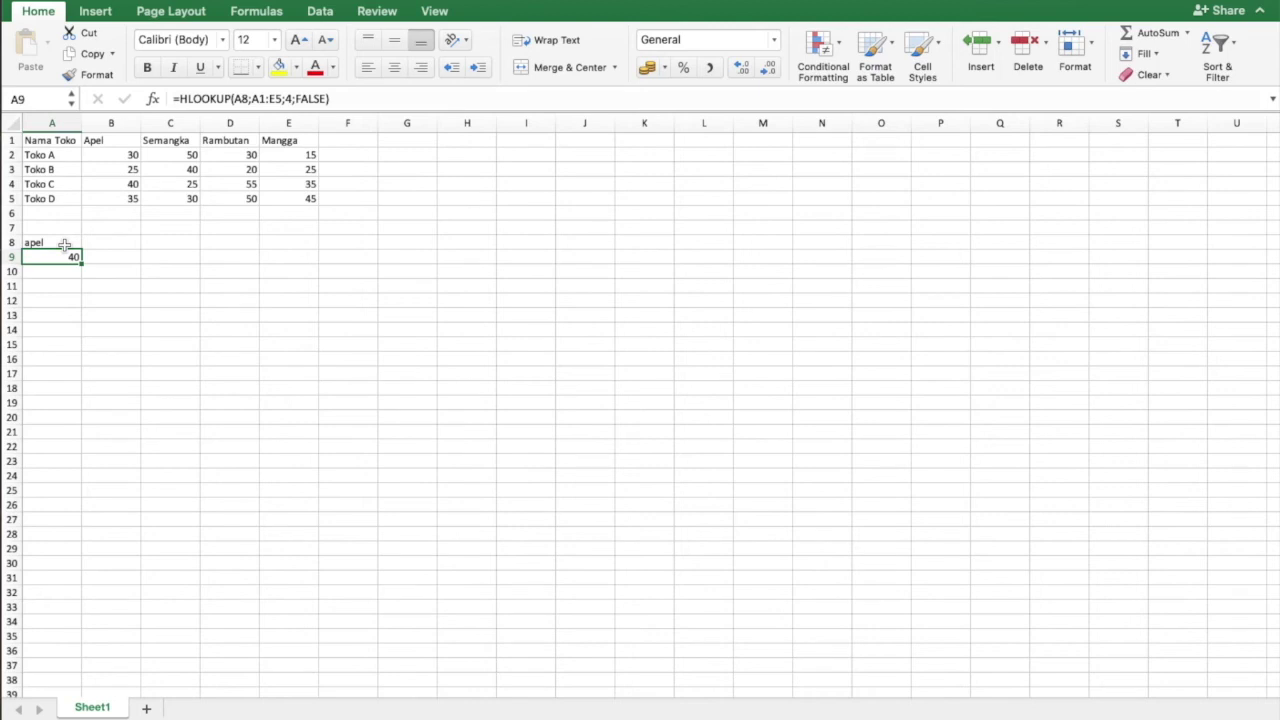
Set the row index in the A9 HLOOKUP formula to 3 and check the result against Toko B's Apel quantity.
{"action": "left_click", "coordinate": [291, 99]}
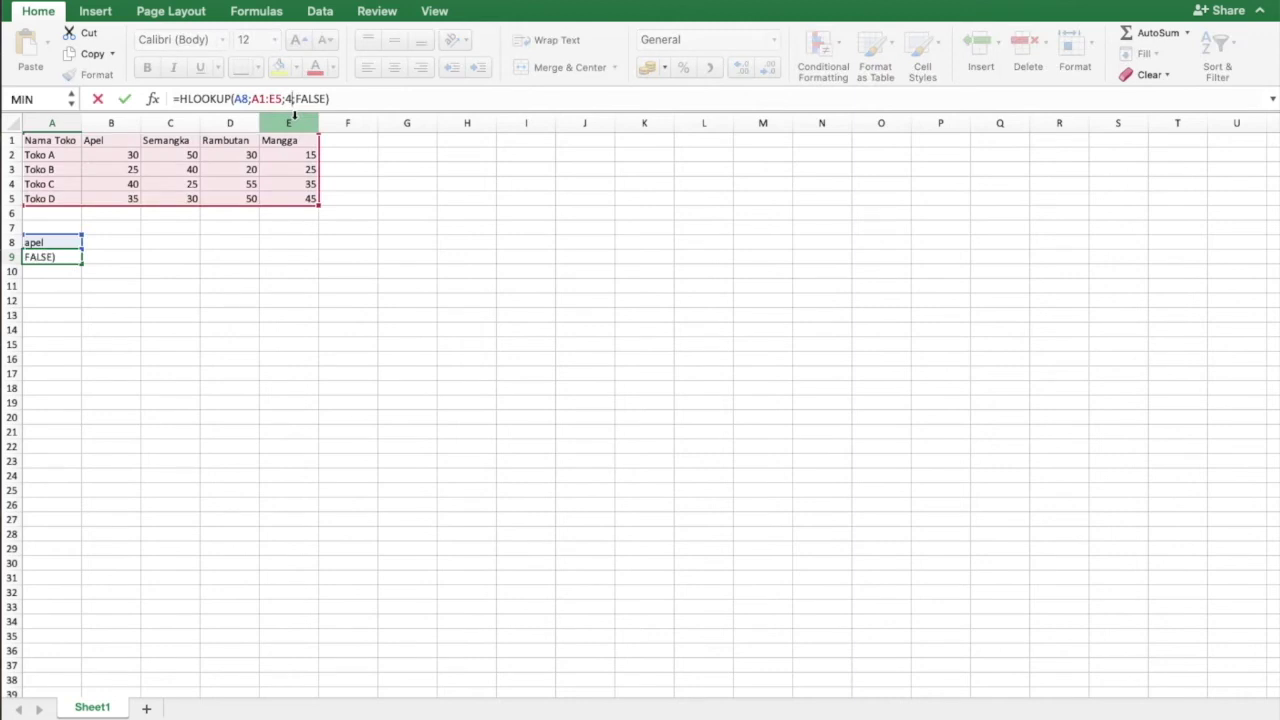
{"action": "key", "text": "BackSpace"}
{"action": "type", "text": "3"}
{"action": "key", "text": "Return"}
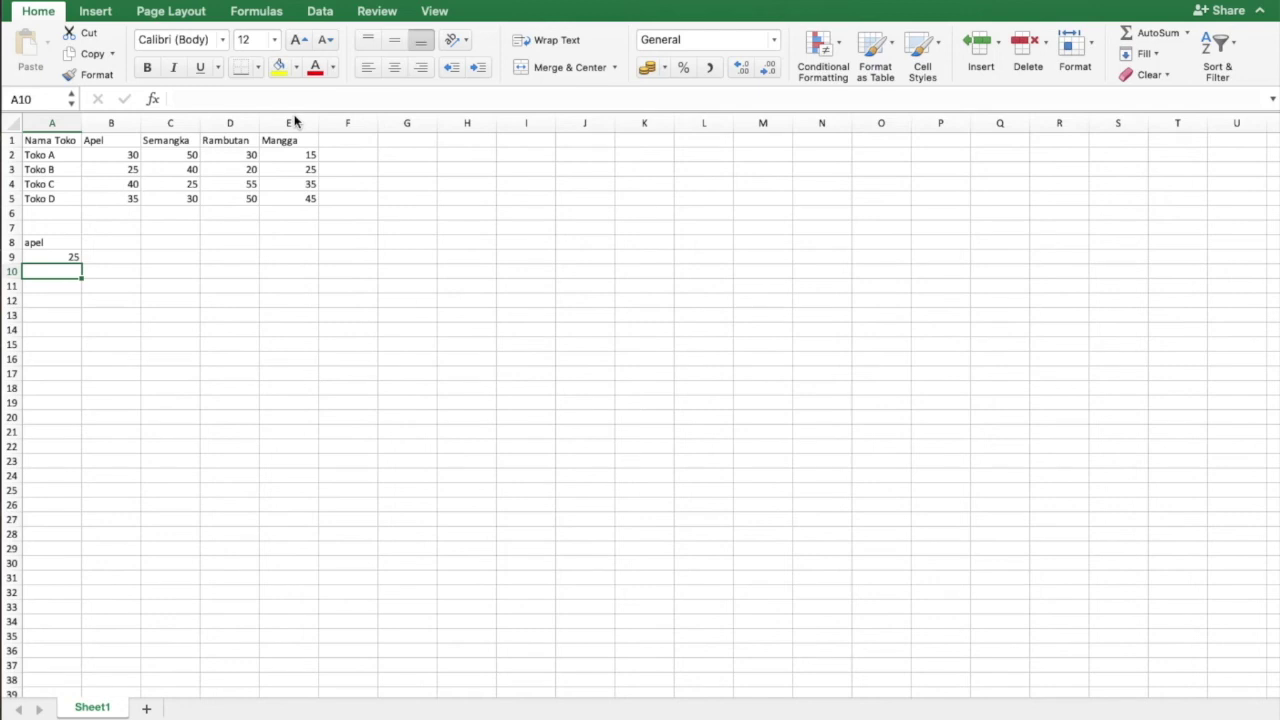
{"action": "left_click", "coordinate": [126, 170]}
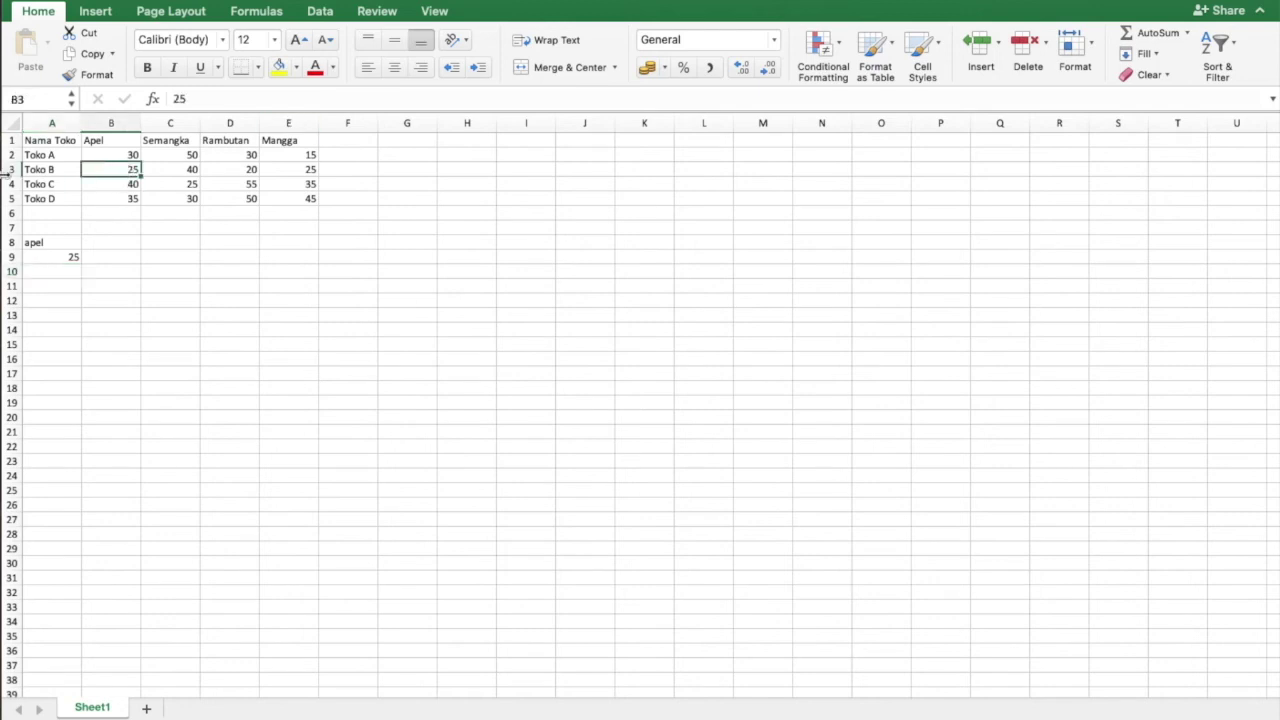
Replace the lookup term in cell A8 with "rambutan" and select the HLOOKUP result in A9.
{"action": "left_click", "coordinate": [55, 244]}
{"action": "key", "text": "Delete"}
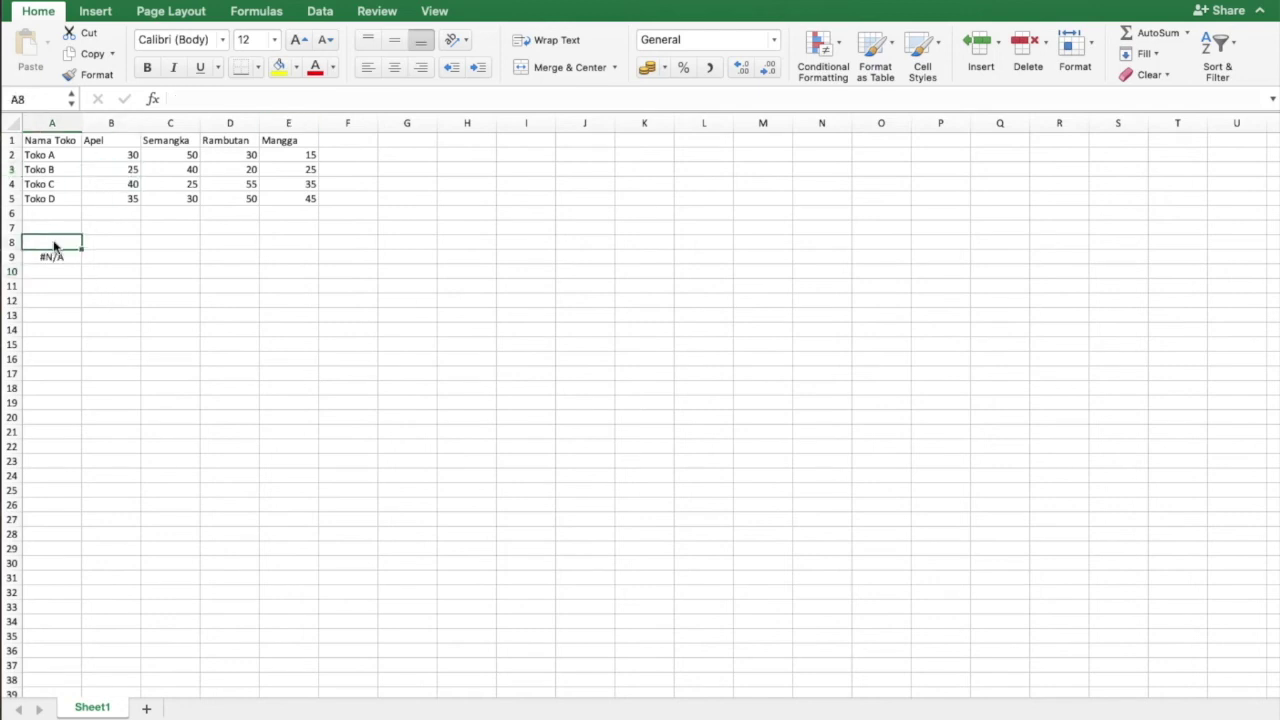
{"action": "type", "text": "rambutan"}
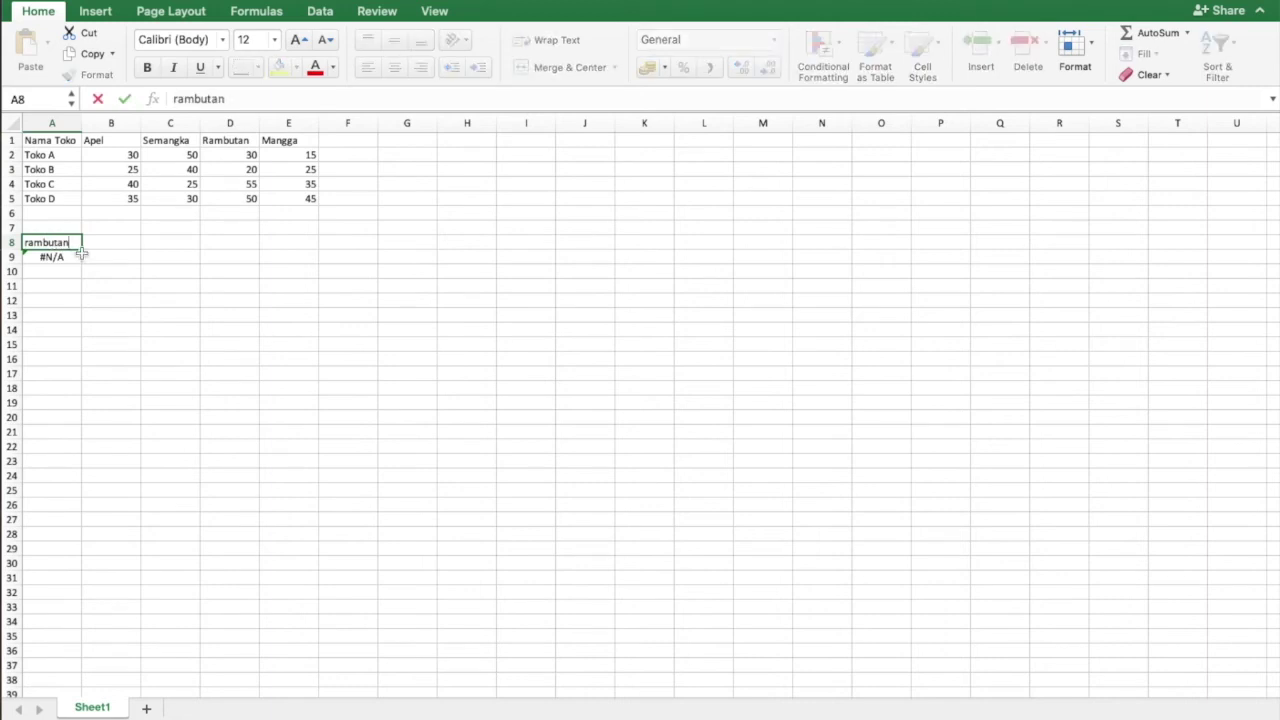
{"action": "left_click", "coordinate": [55, 258]}
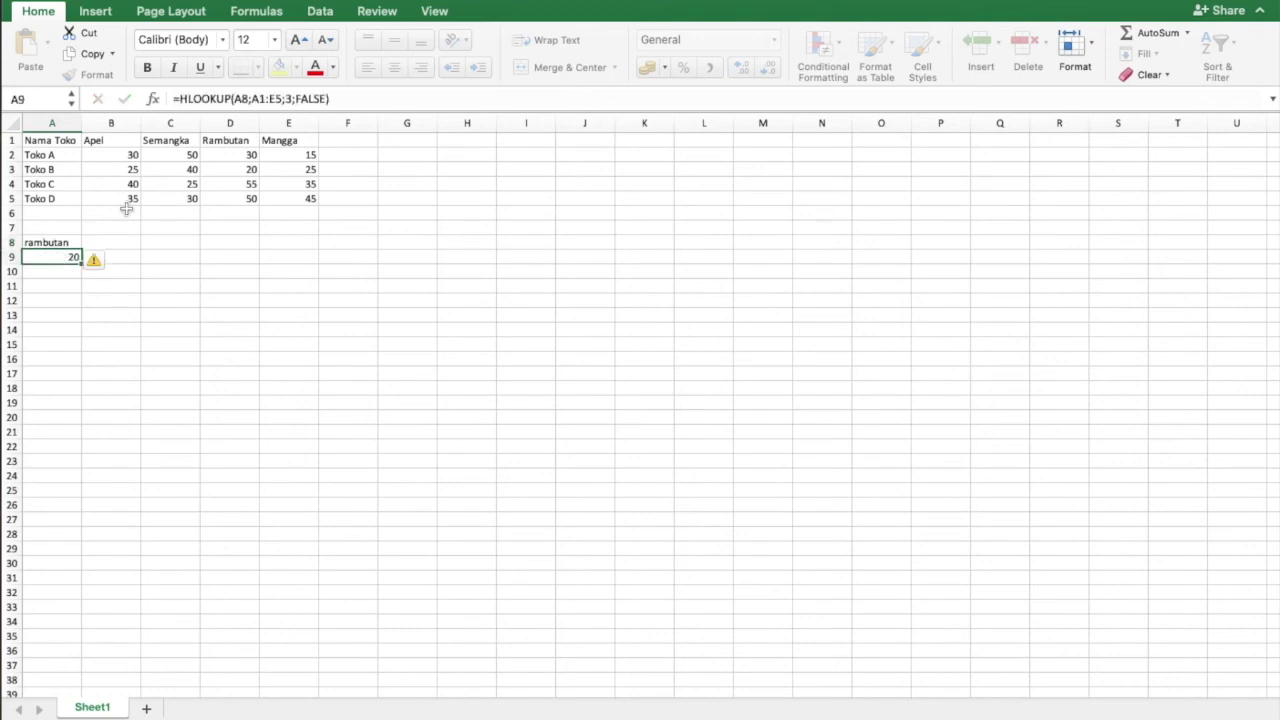
Set the row index in the A9 HLOOKUP formula to 4 and check the result against Toko C's Rambutan quantity.
{"action": "left_click", "coordinate": [289, 98]}
{"action": "type", "text": "4"}
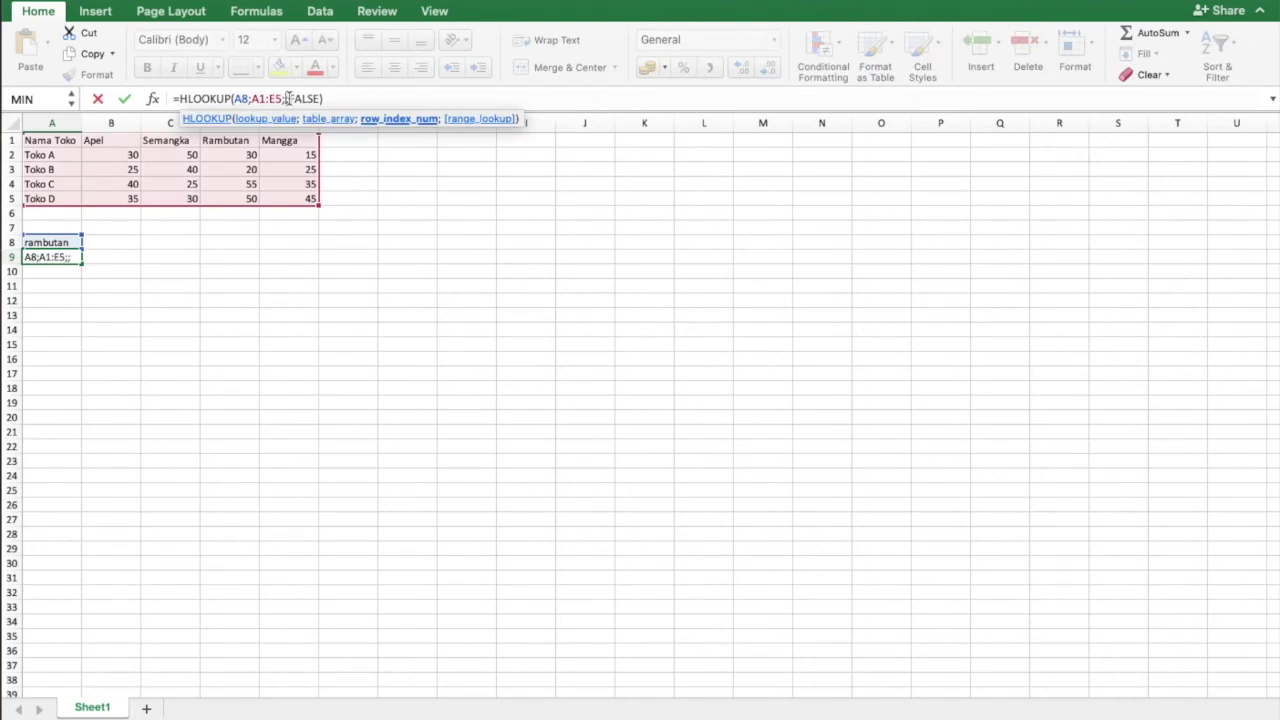
{"action": "key", "text": "Return"}
{"action": "left_click", "coordinate": [252, 181]}
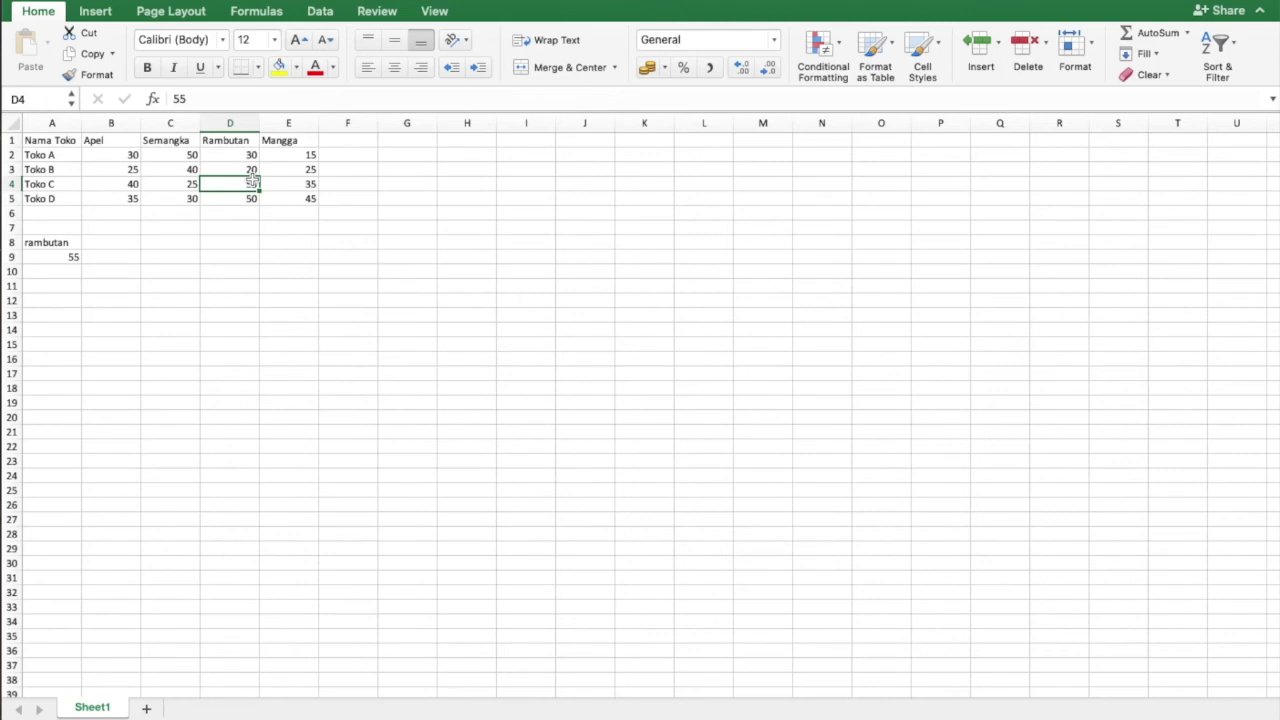
{"action": "left_click", "coordinate": [185, 265]}
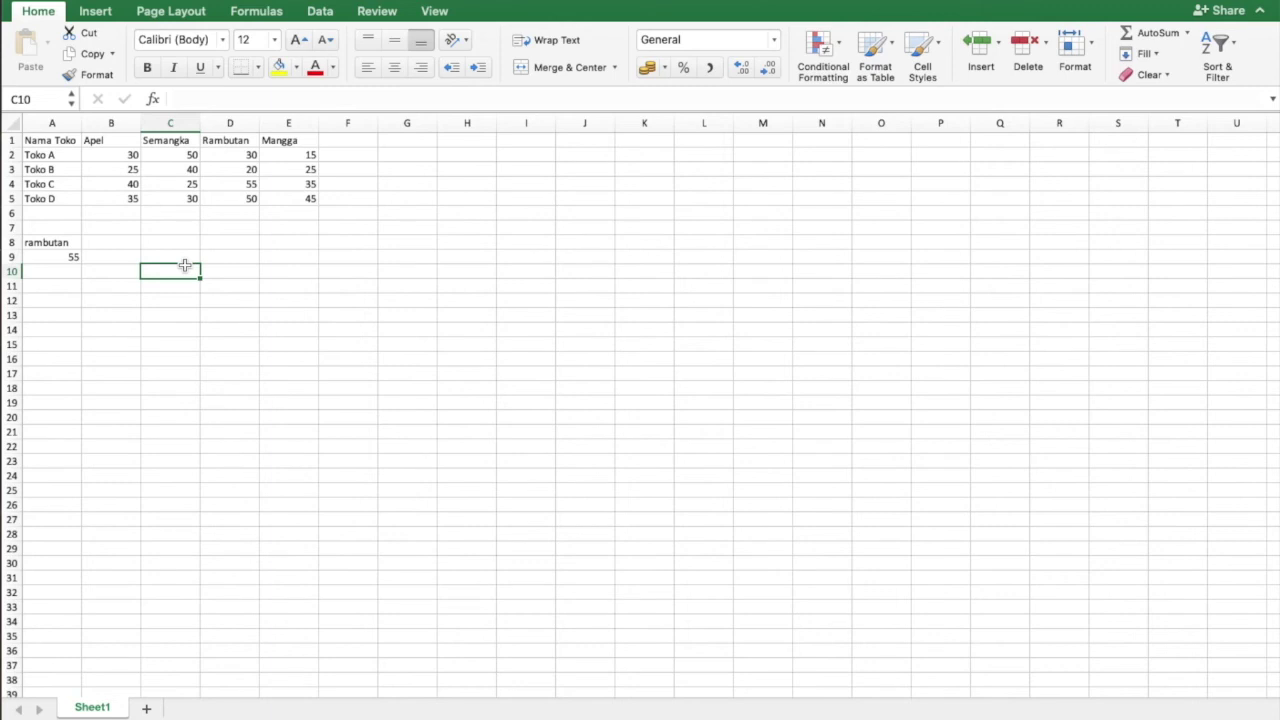
{"action": "left_click", "coordinate": [70, 299]}
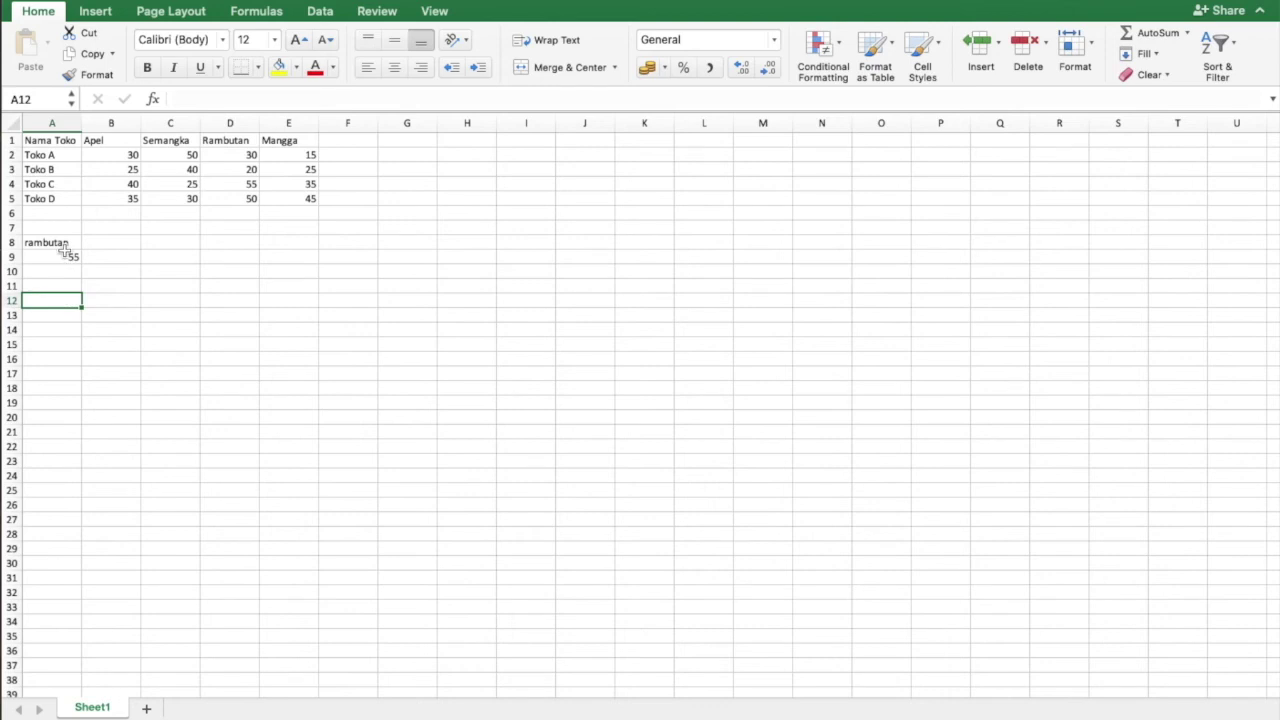
{"action": "left_click", "coordinate": [63, 256]}
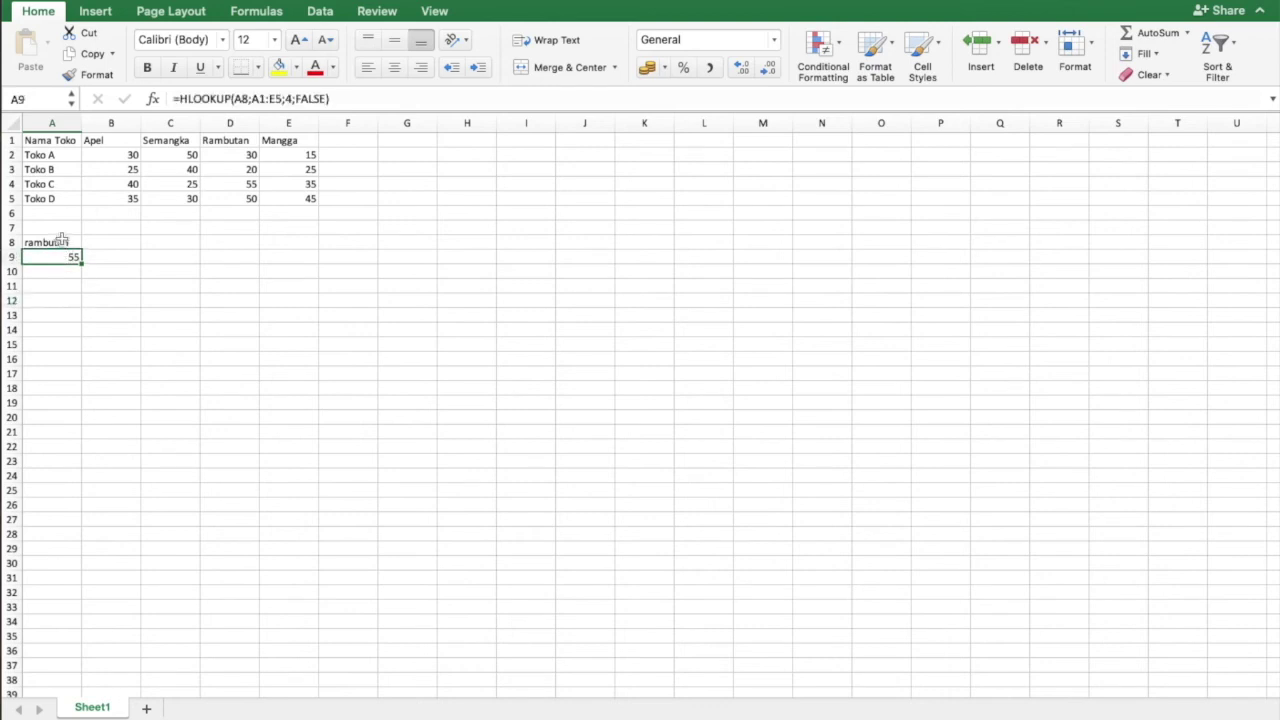
{"action": "left_click", "coordinate": [62, 241]}
{"action": "left_click", "coordinate": [64, 285]}
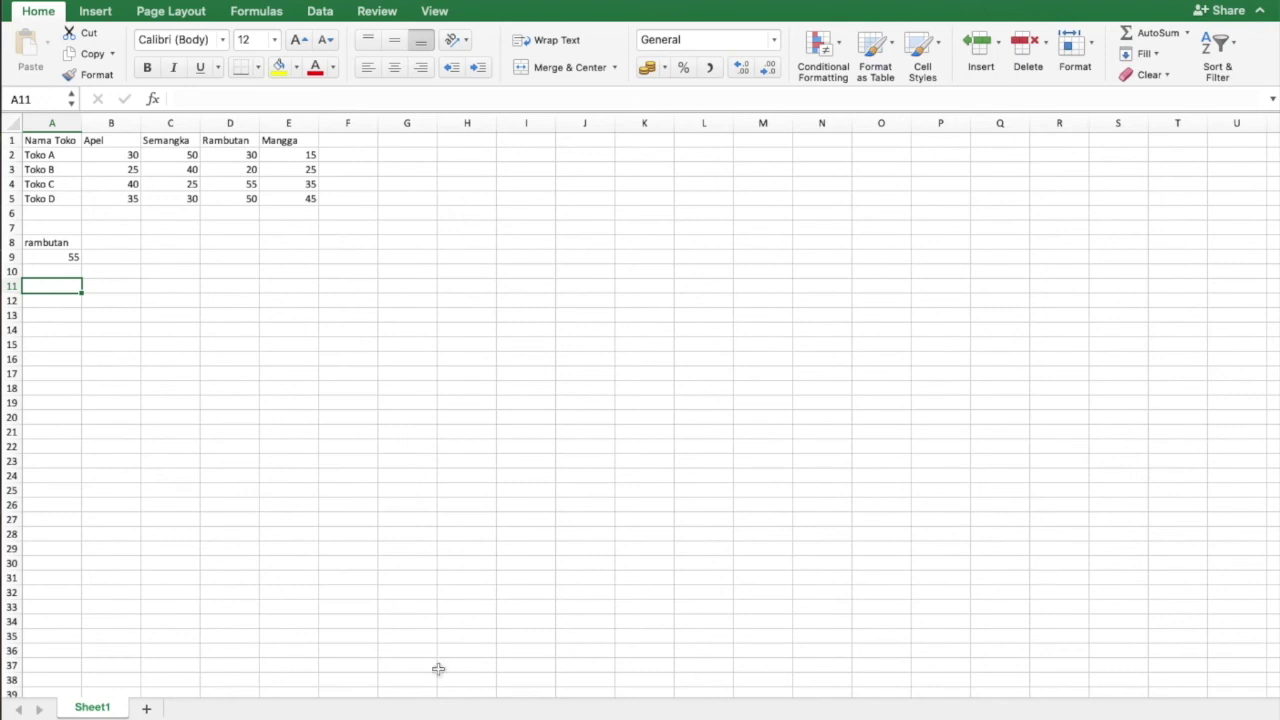
Clear the lookup term in A8 and the HLOOKUP formula in A9.
{"action": "left_click", "coordinate": [43, 248]}
{"action": "key", "text": "Delete"}
{"action": "left_click", "coordinate": [44, 254]}
{"action": "key", "text": "Delete"}
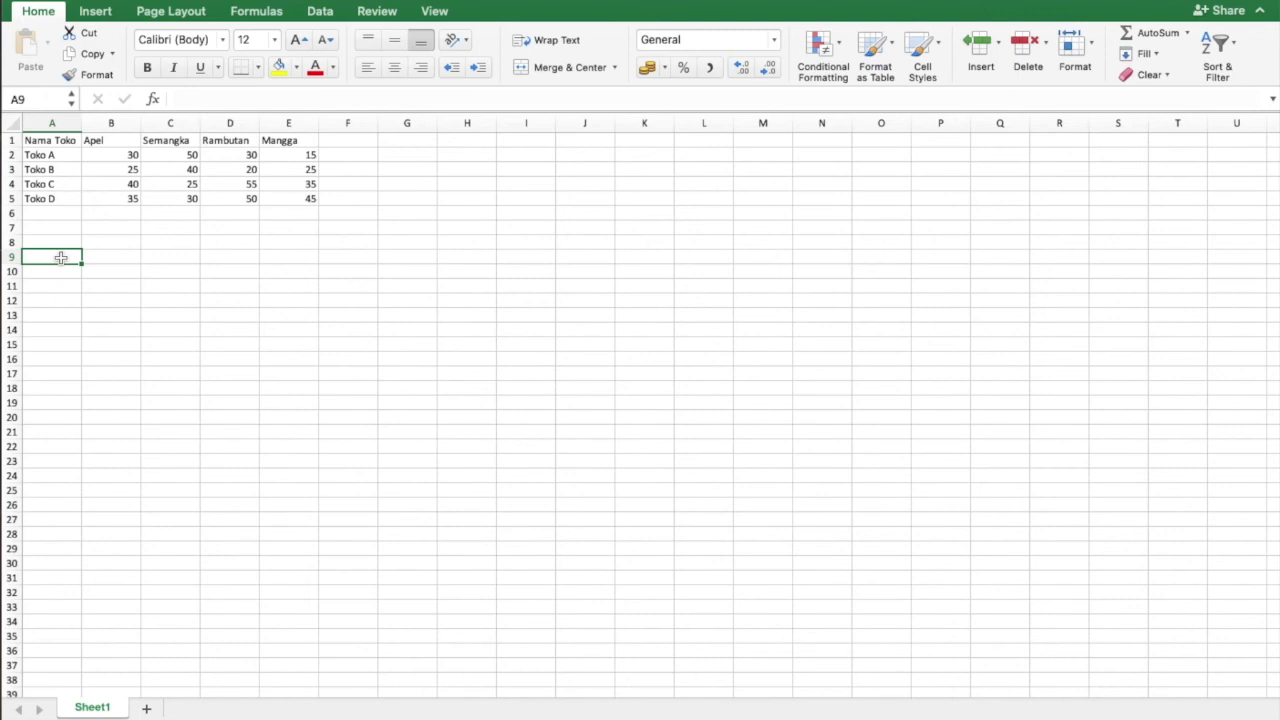
Start a new HLOOKUP formula in A9 with the wildcard text "R*" as the lookup value.
{"action": "type", "text": "=H"}
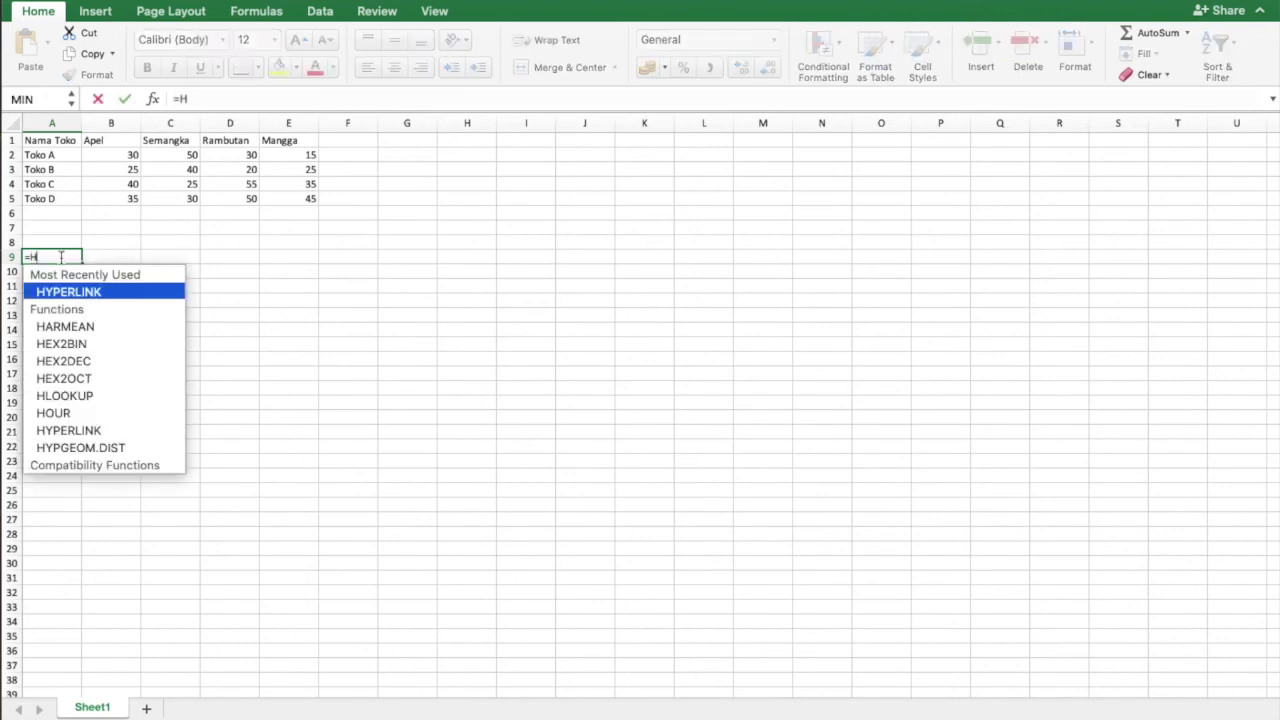
{"action": "type", "text": "LOOKUP"}
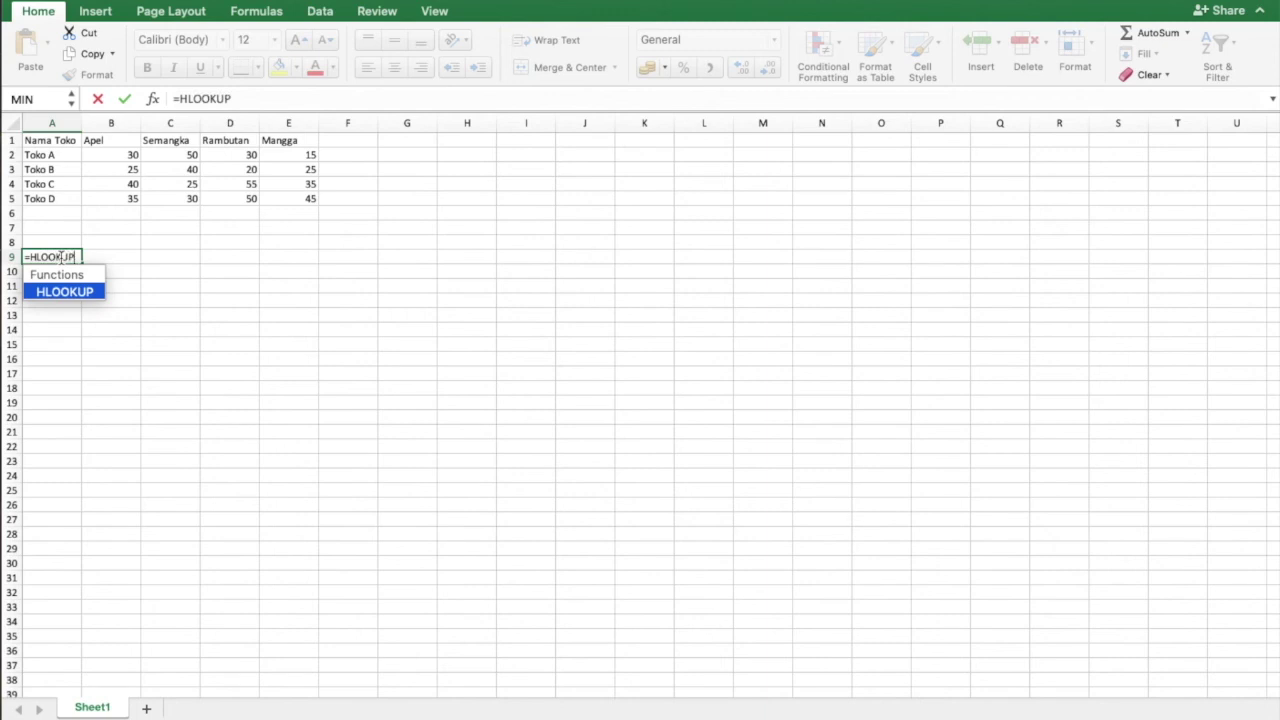
{"action": "type", "text": "("}
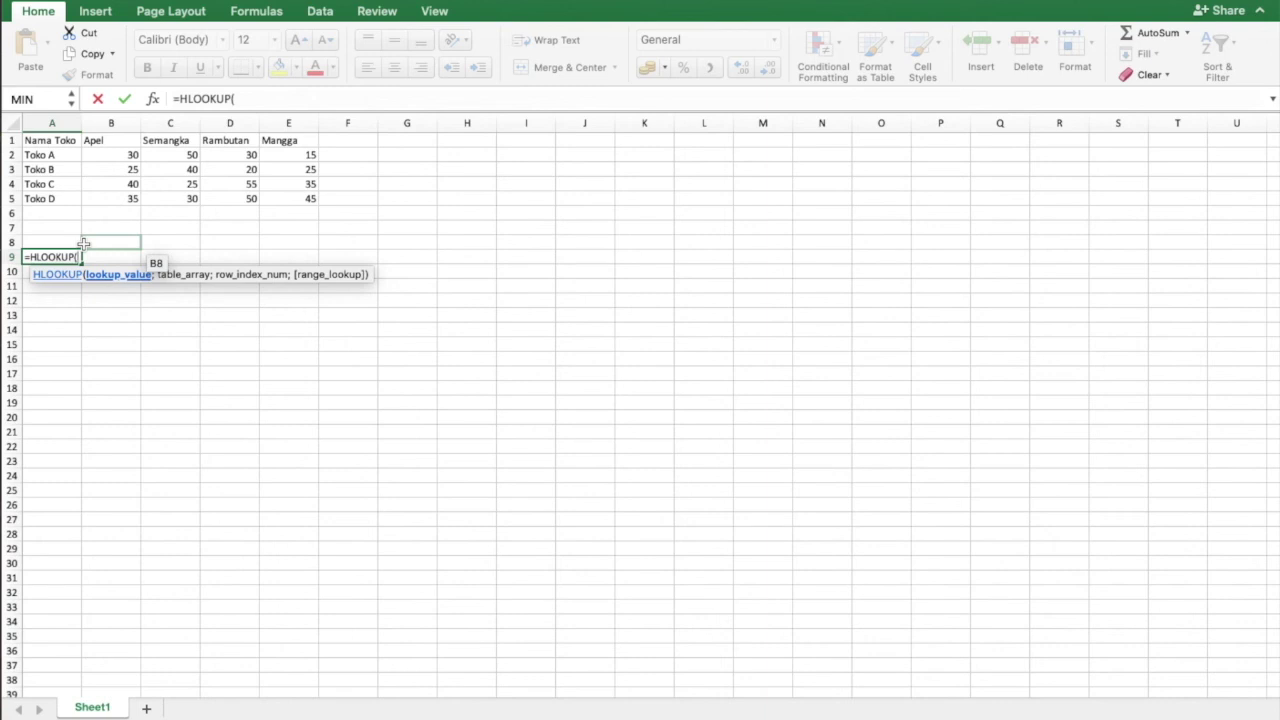
{"action": "type", "text": "\"R*"}
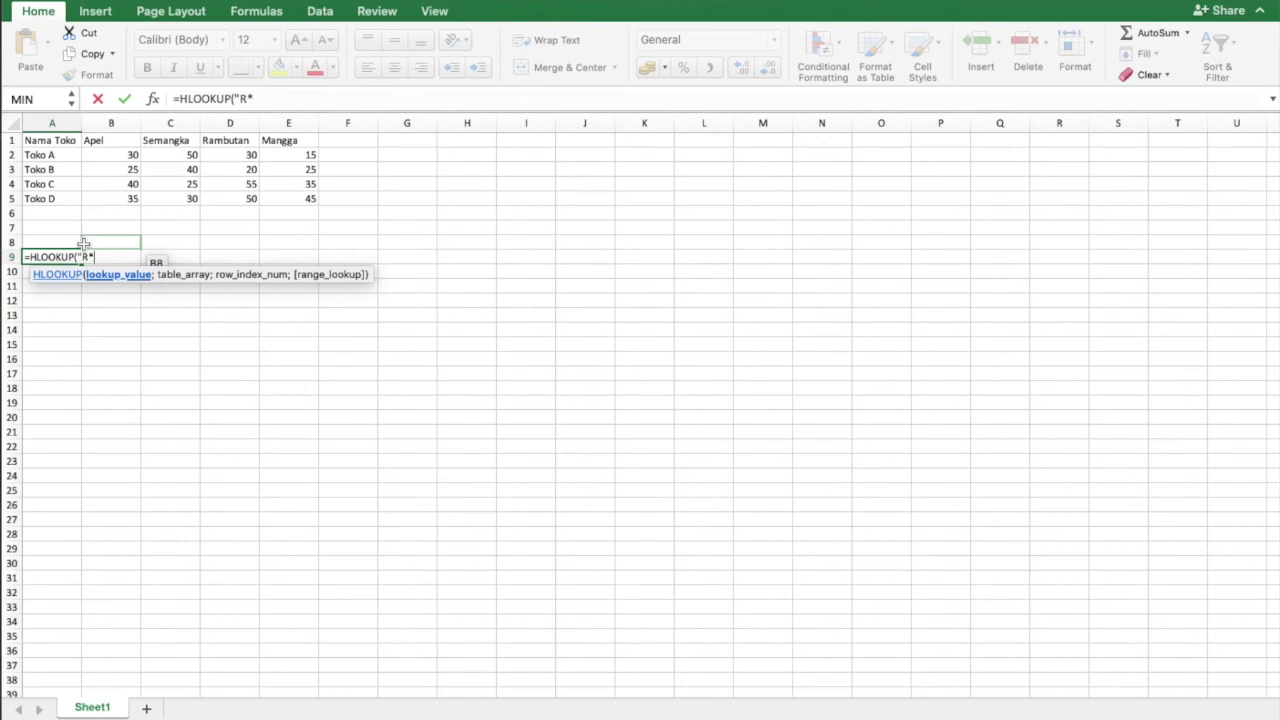
{"action": "type", "text": "\""}
{"action": "type", "text": ";"}
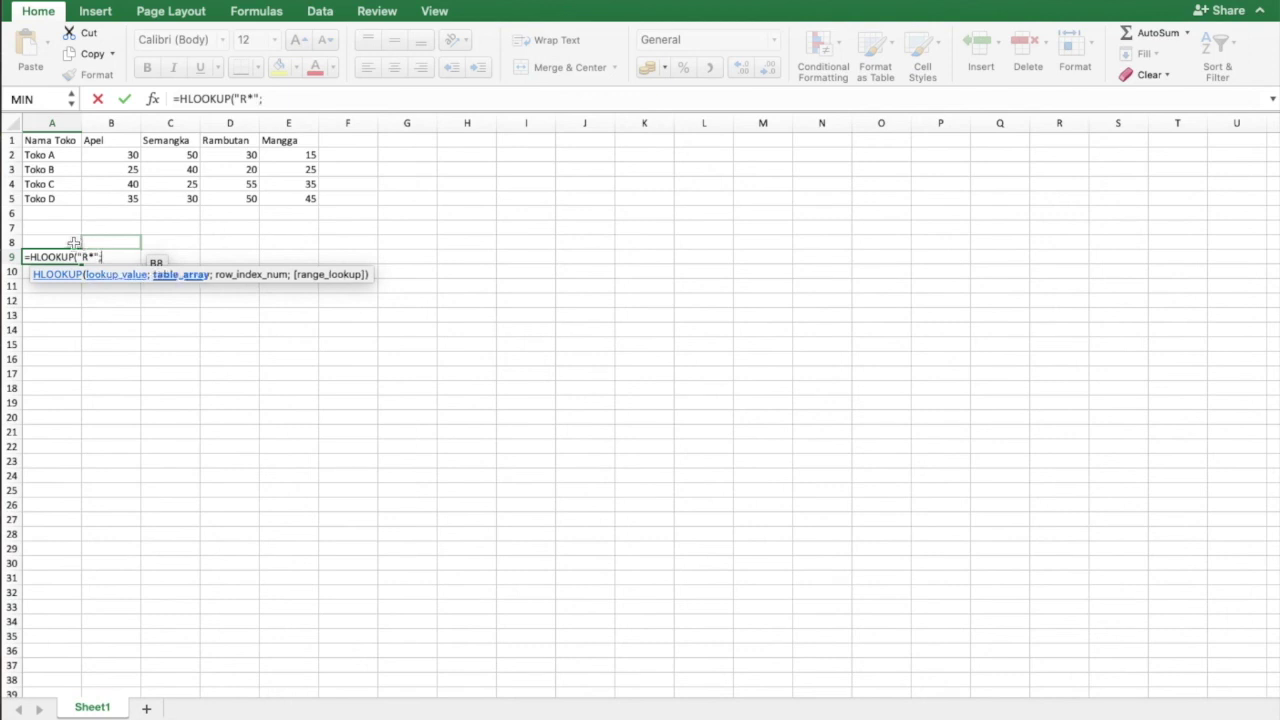
Complete the A9 wildcard formula with table range A1:E5, row index 4 and FALSE matching, and review it.
{"action": "left_click_drag", "start_coordinate": [55, 142], "coordinate": [292, 200]}
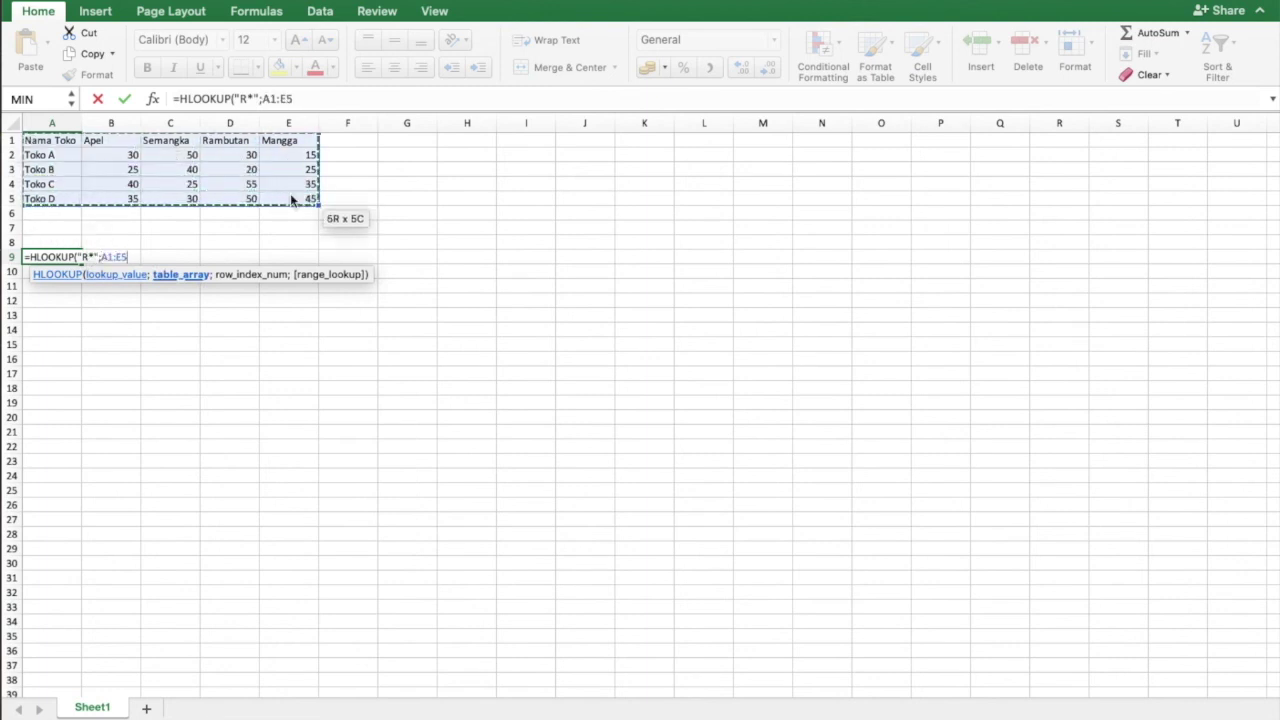
{"action": "type", "text": ";"}
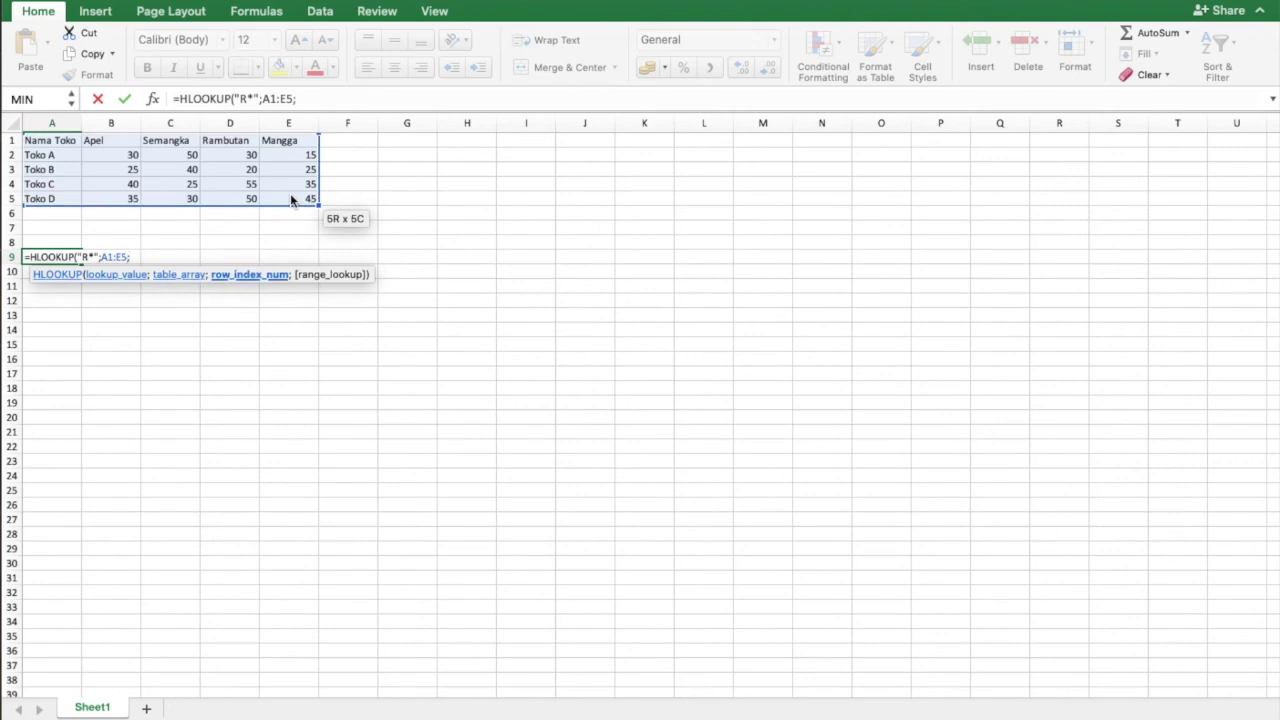
{"action": "type", "text": "4;false"}
{"action": "type", "text": ")"}
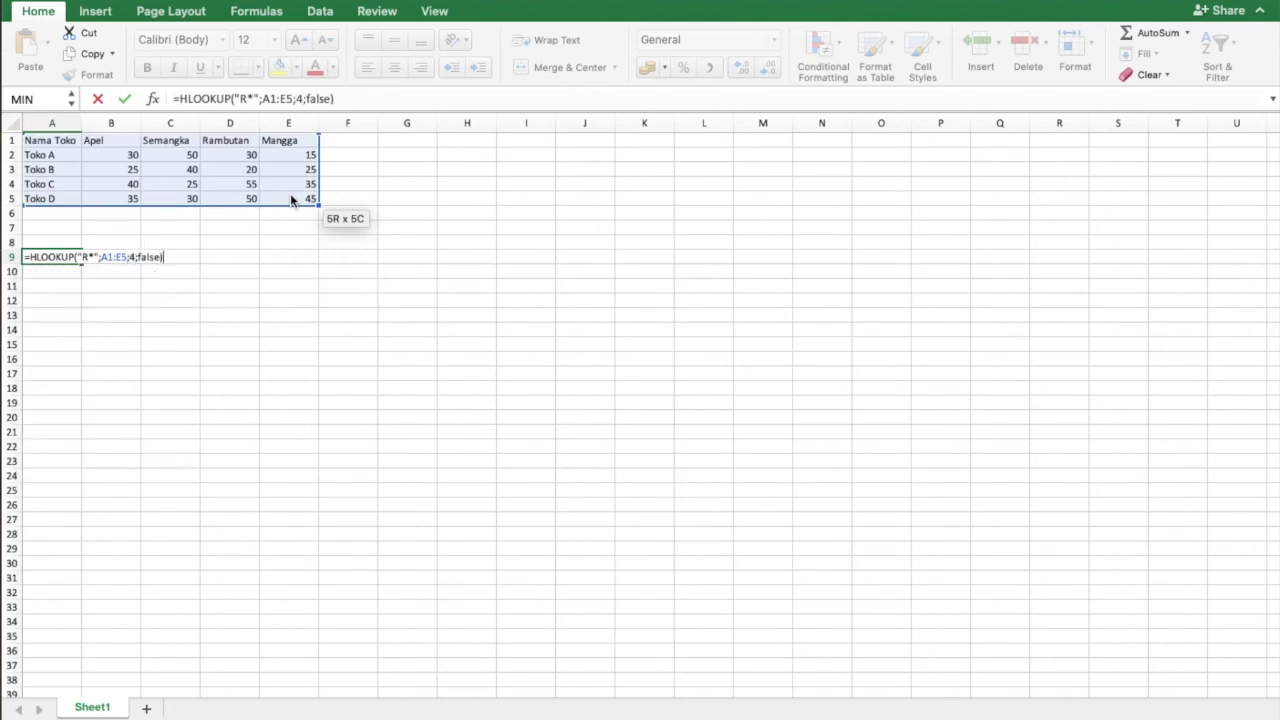
{"action": "key", "text": "Return"}
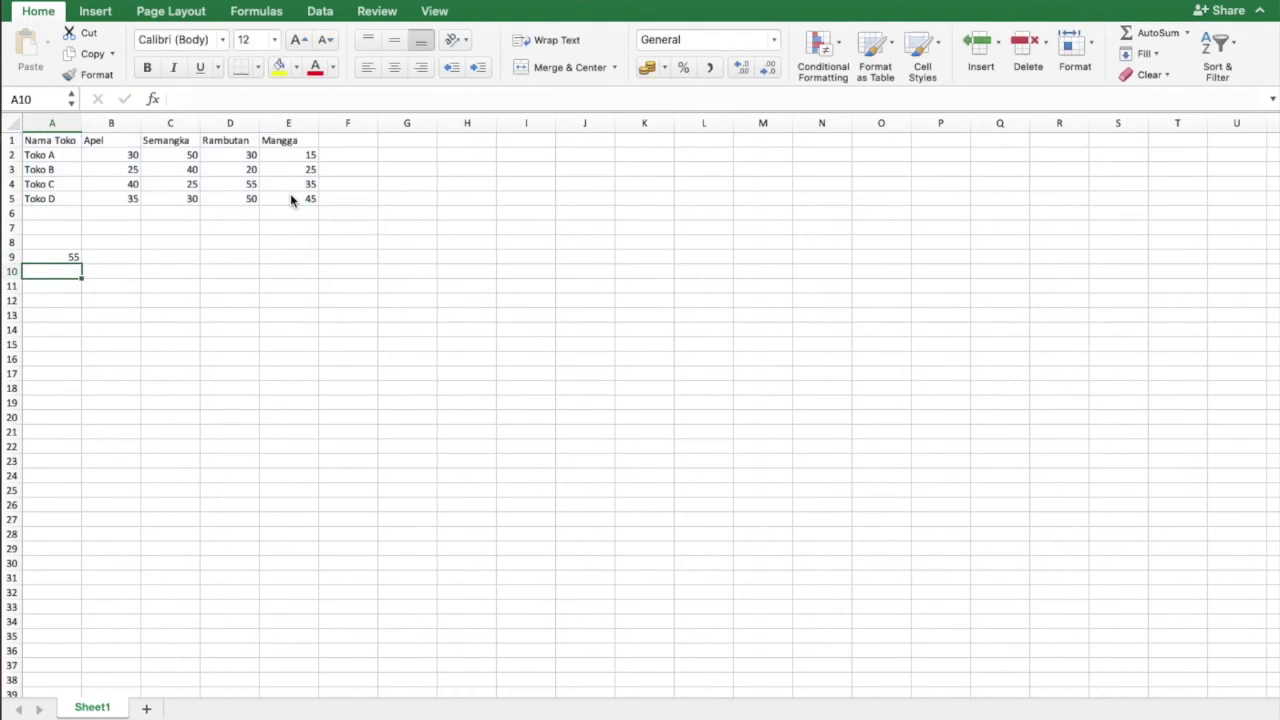
{"action": "left_click", "coordinate": [72, 260]}
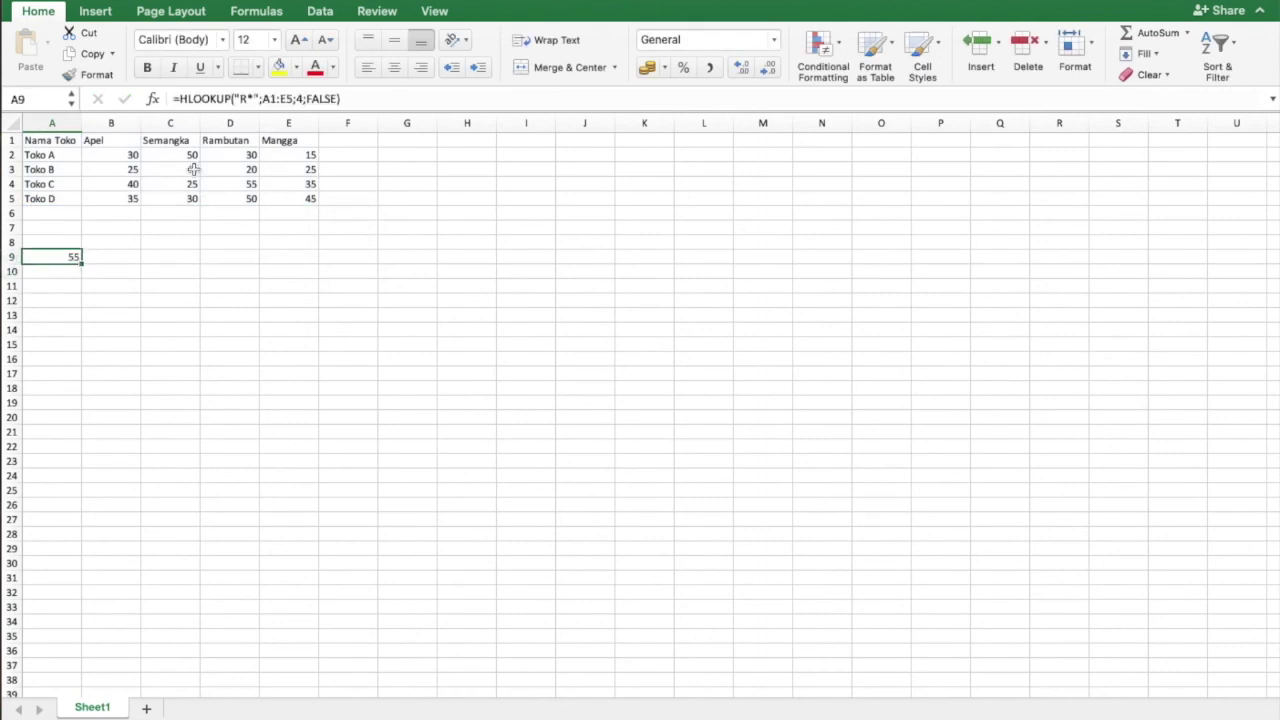
Change the lookup value in the A9 formula to "m*" and check the result against Toko C's Mangga quantity.
{"action": "left_click", "coordinate": [245, 101]}
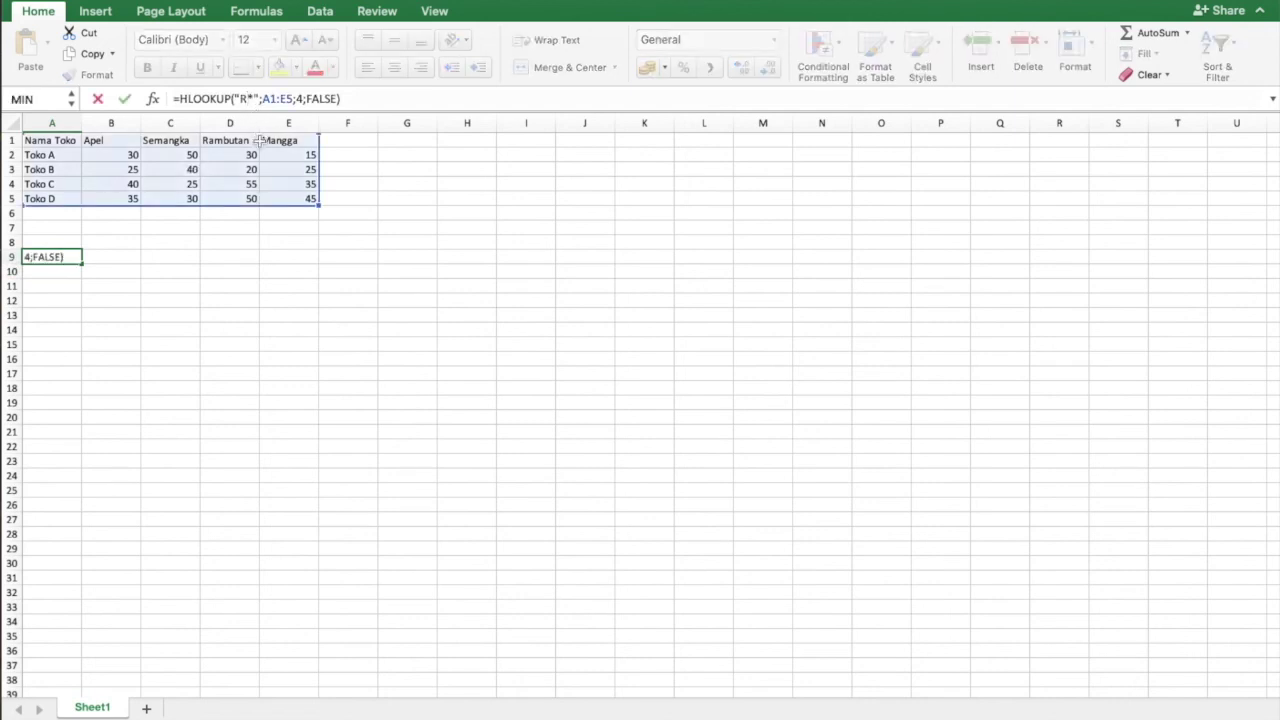
{"action": "key", "text": "BackSpace"}
{"action": "type", "text": "m"}
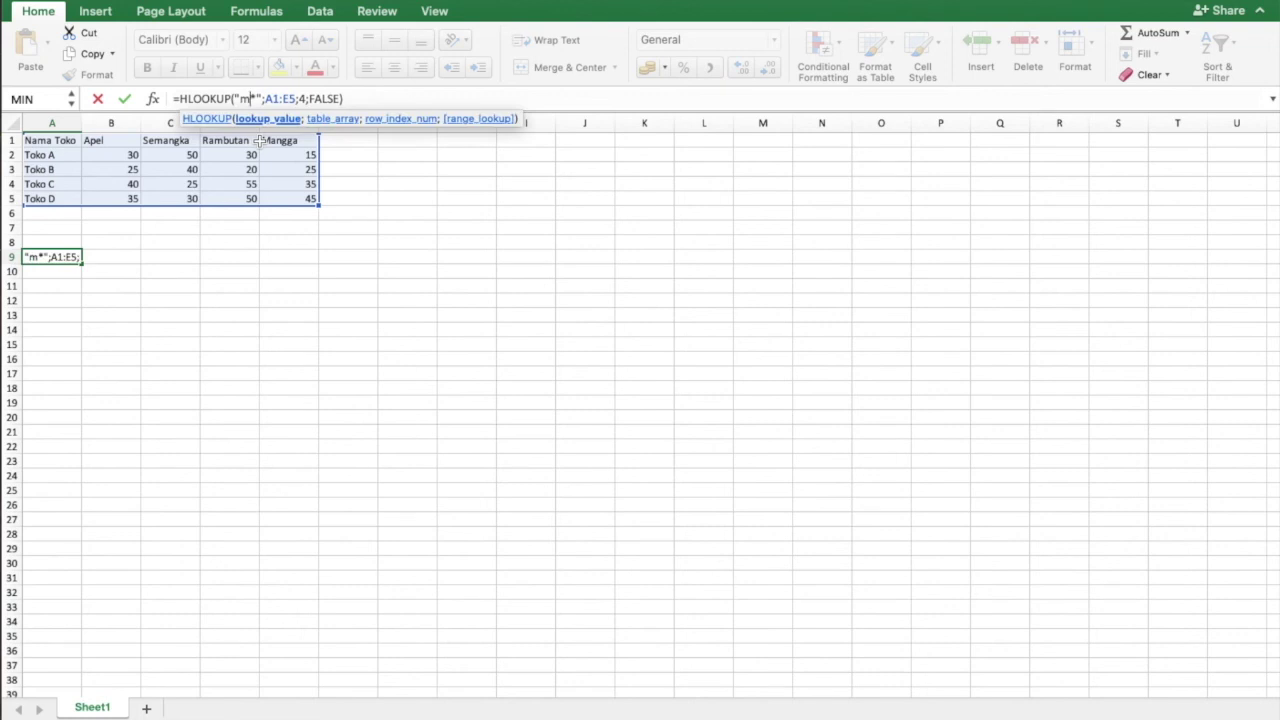
{"action": "key", "text": "Return"}
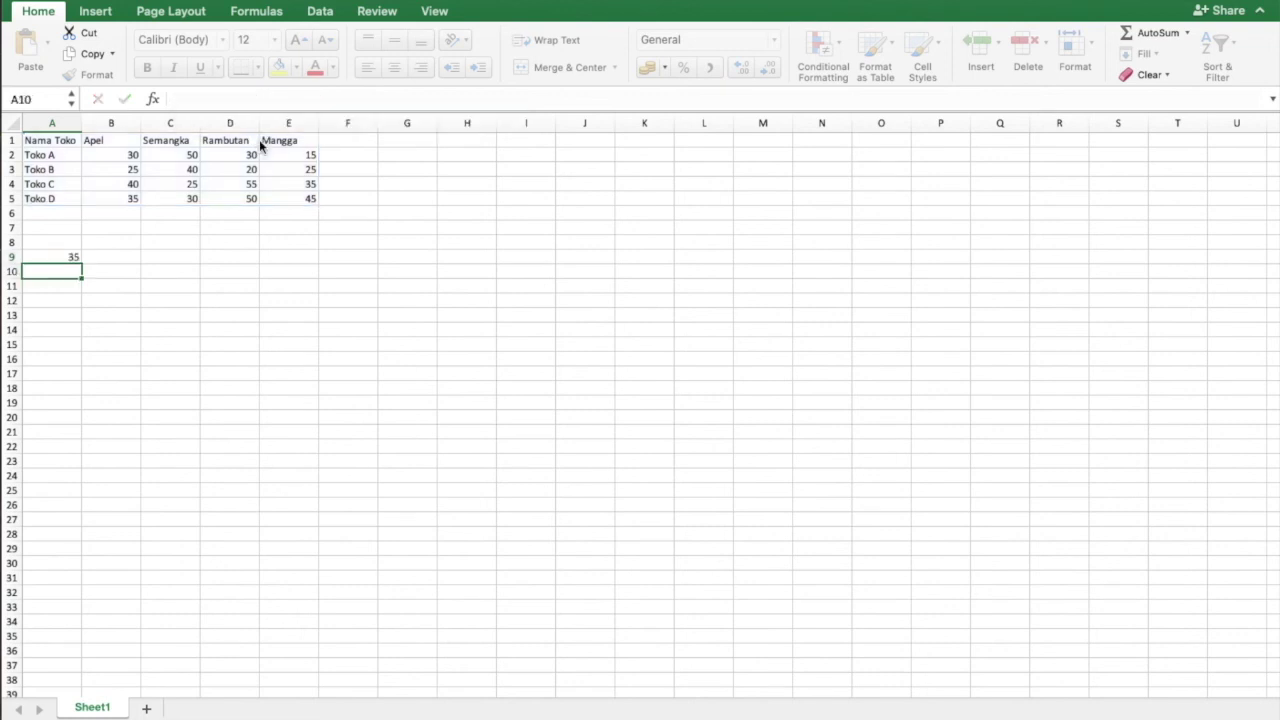
{"action": "left_click", "coordinate": [306, 184]}
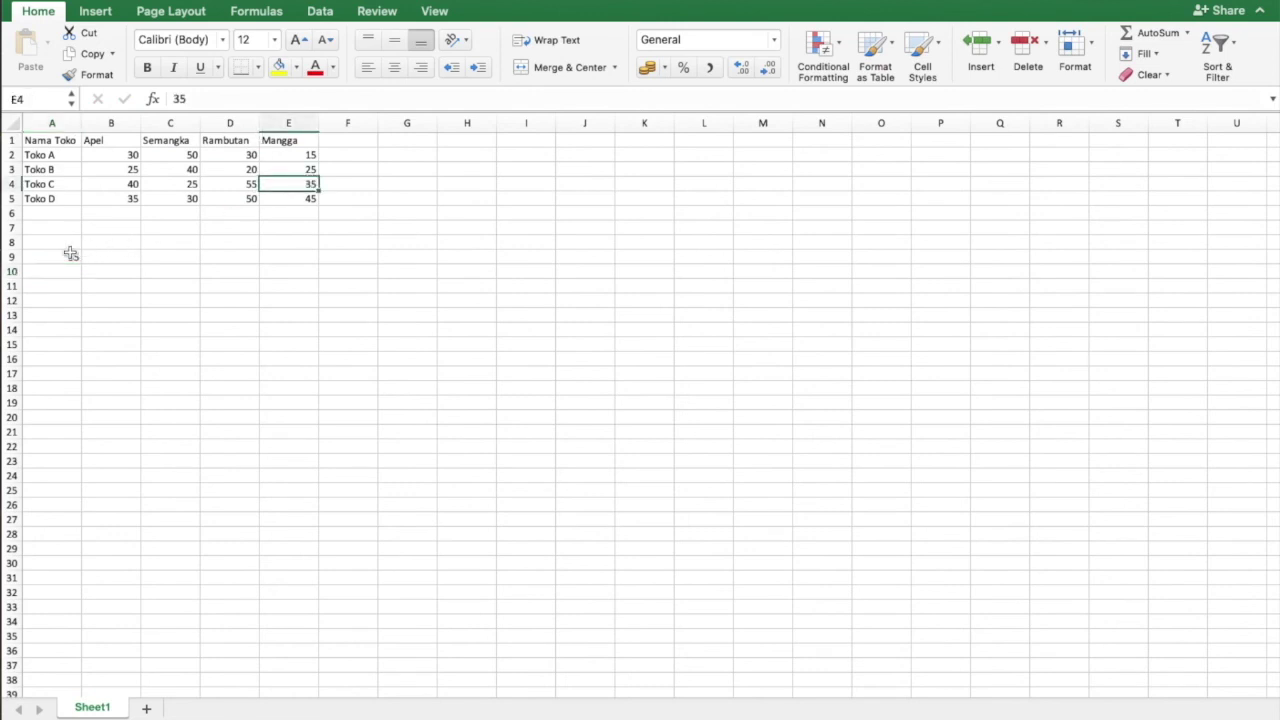
Change the A9 formula's lookup value to the four-character wildcard "????" and its row index to 3.
{"action": "left_click", "coordinate": [49, 257]}
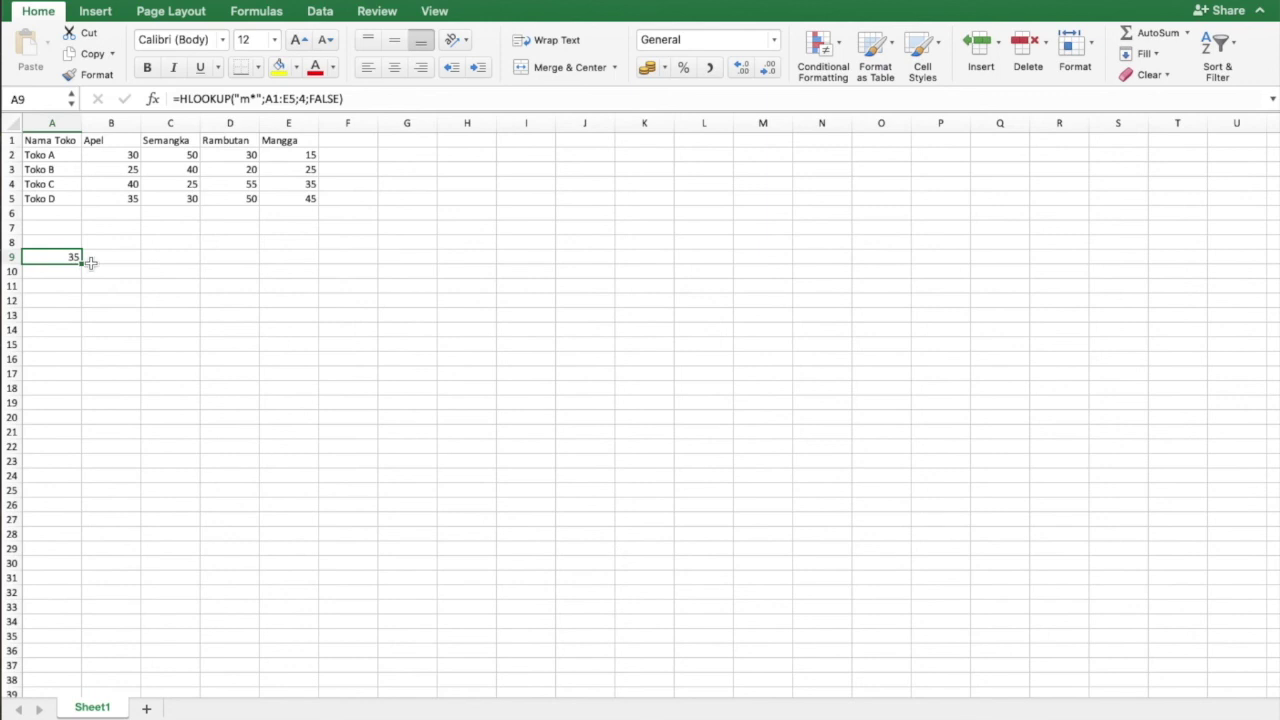
{"action": "left_click", "coordinate": [253, 98]}
{"action": "type", "text": "*"}
{"action": "key", "text": "BackSpace"}
{"action": "key", "text": "BackSpace"}
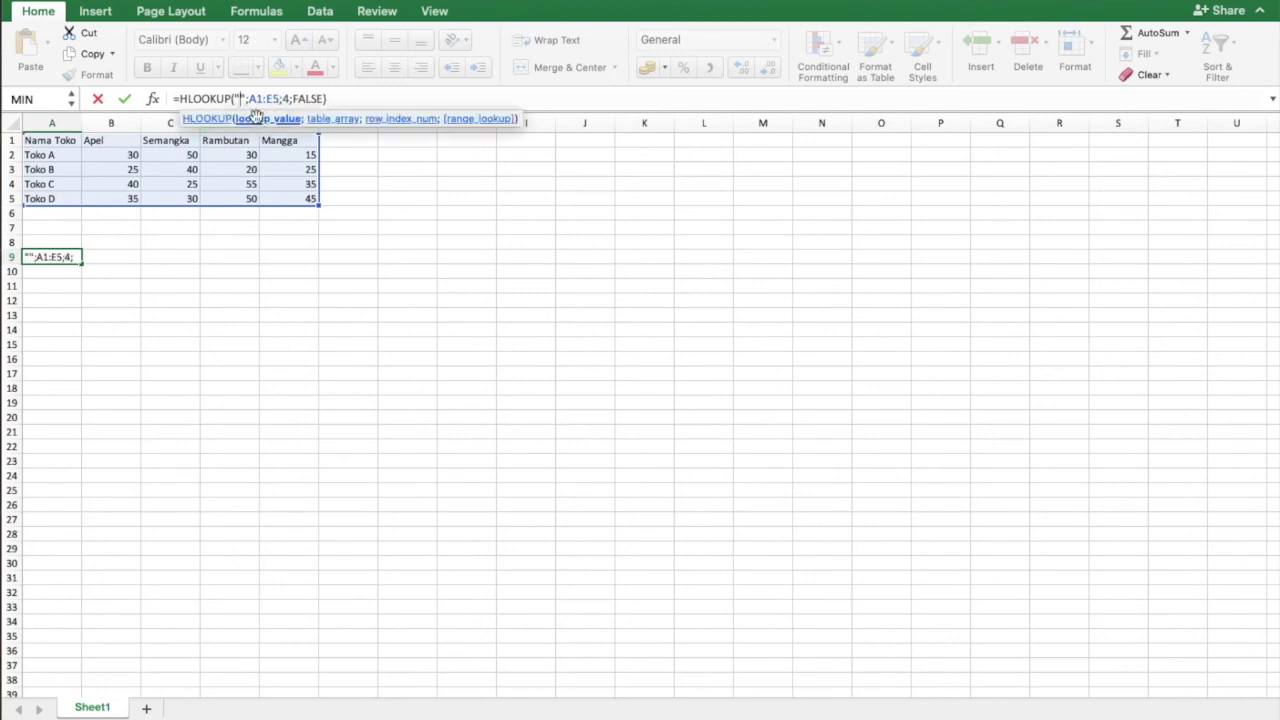
{"action": "type", "text": "*"}
{"action": "type", "text": "????"}
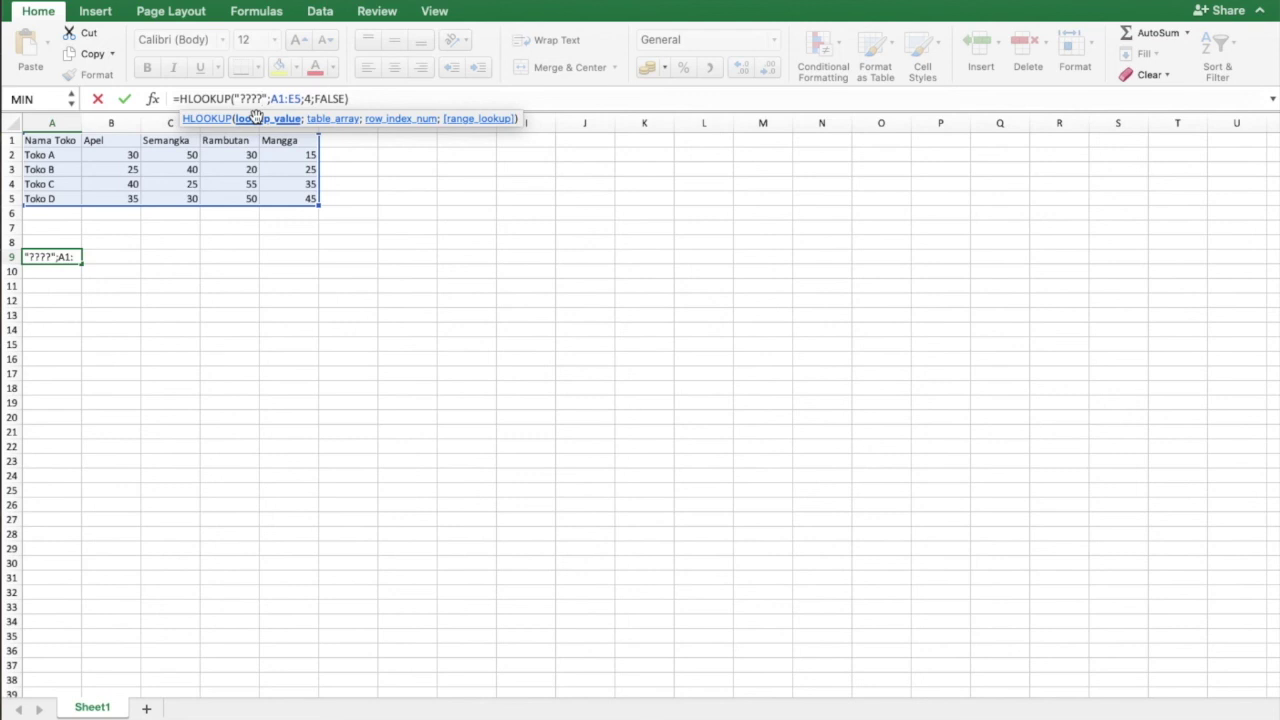
{"action": "left_click", "coordinate": [309, 99]}
{"action": "type", "text": "3"}
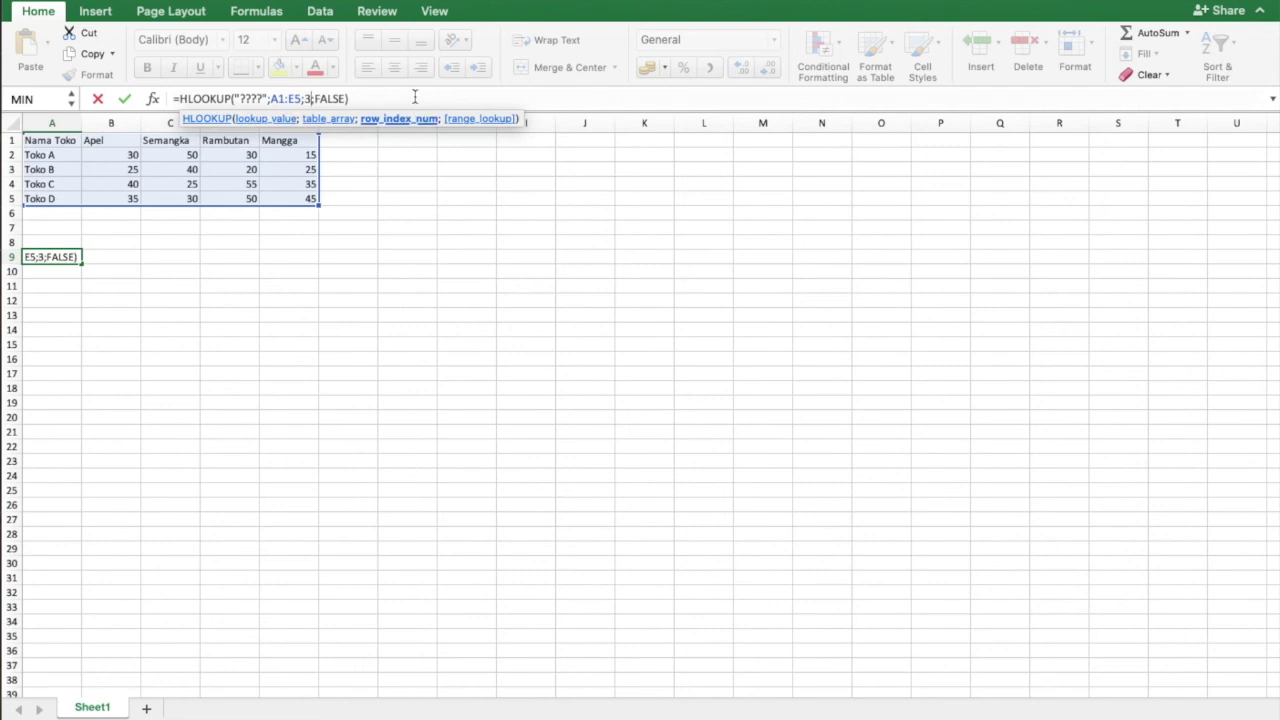
{"action": "key", "text": "Return"}
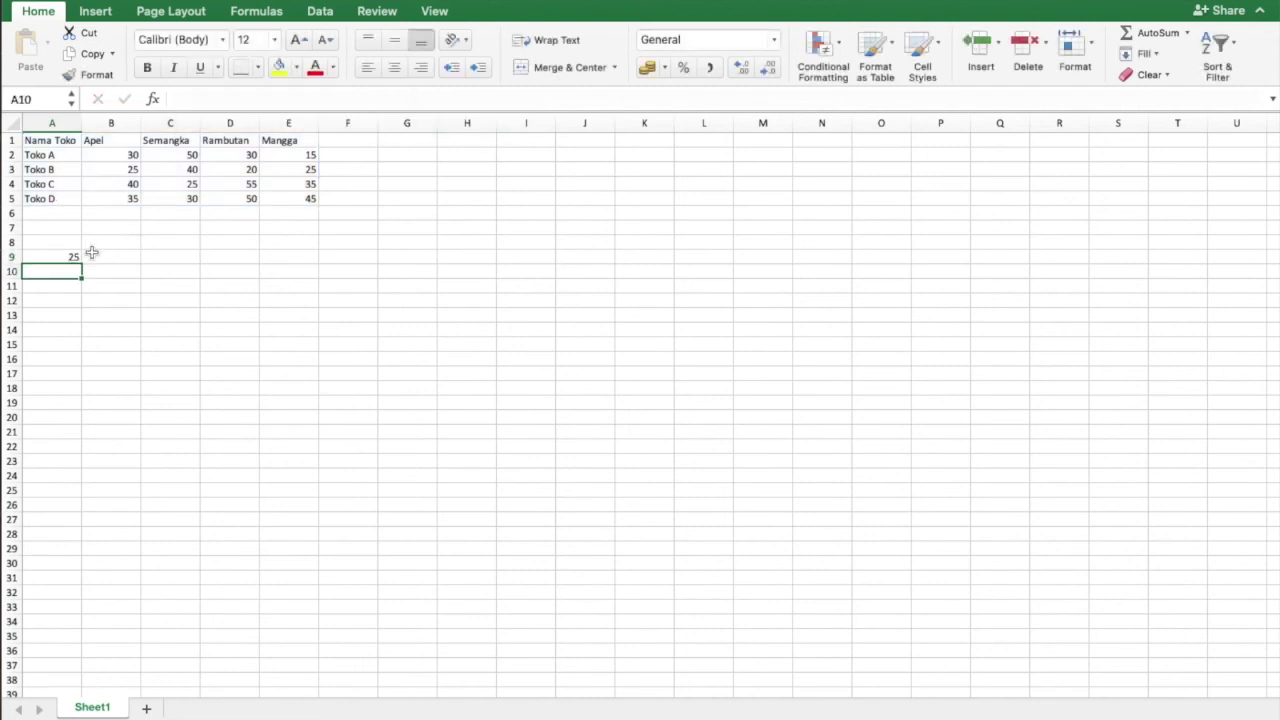
Replace the lookup value in the A9 HLOOKUP formula with the eight-character wildcard "????????".
{"action": "left_click", "coordinate": [65, 259]}
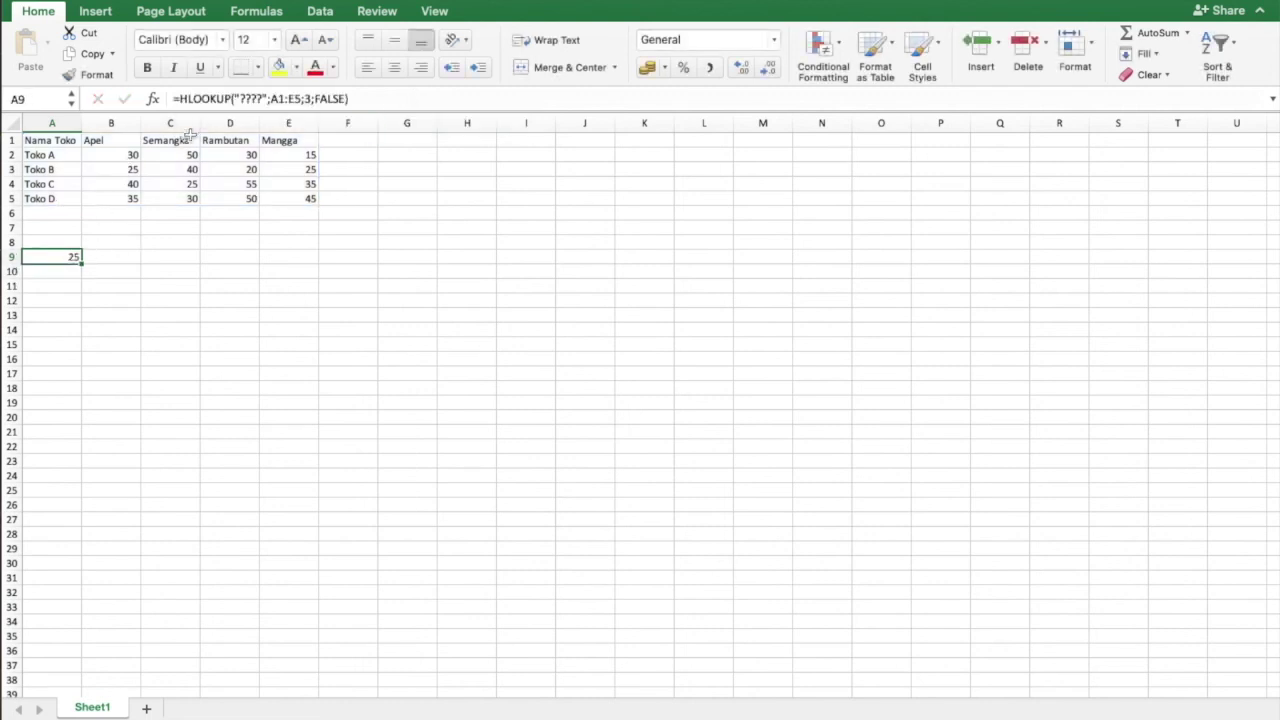
{"action": "left_click", "coordinate": [258, 103]}
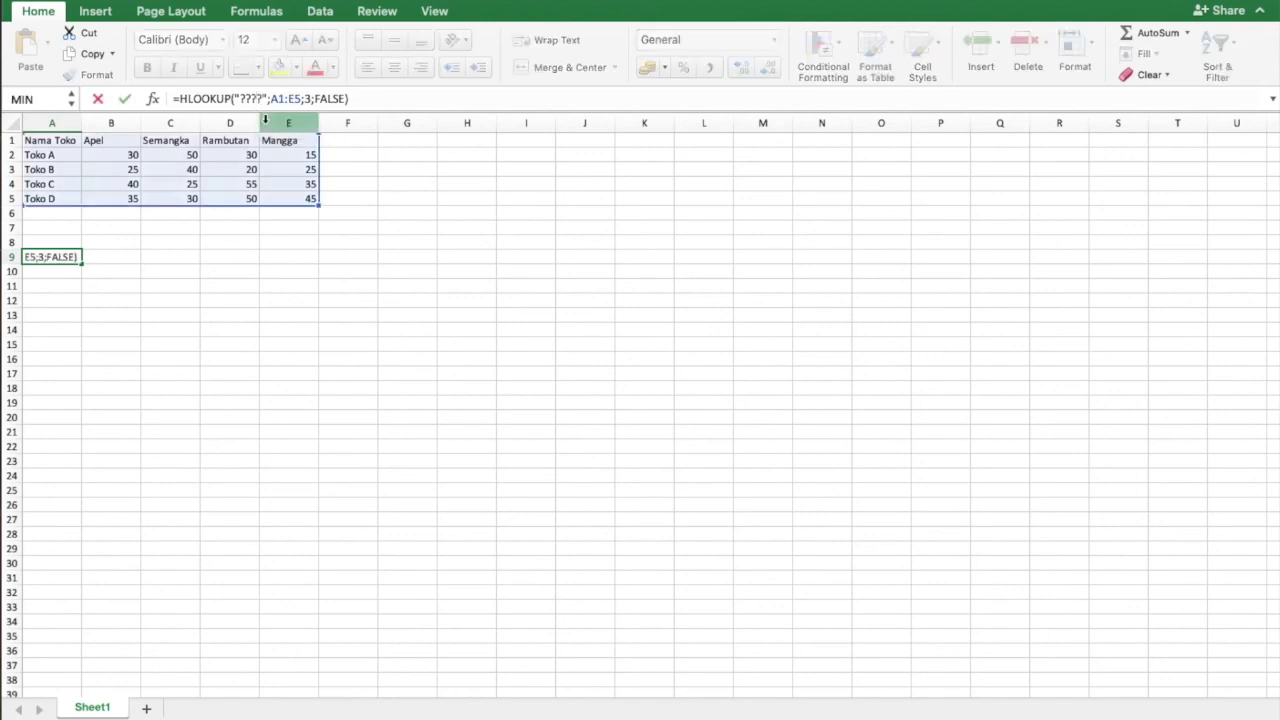
{"action": "key", "text": "Left"}
{"action": "key", "text": "Left"}
{"action": "key", "text": "Left"}
{"action": "key", "text": "Left"}
{"action": "key", "text": "Left"}
{"action": "key", "text": "Left"}
{"action": "key", "text": "Left"}
{"action": "key", "text": "Left"}
{"action": "key", "text": "Left"}
{"action": "key", "text": "Left"}
{"action": "key", "text": "Left"}
{"action": "key", "text": "Left"}
{"action": "key", "text": "Left"}
{"action": "key", "text": "Left"}
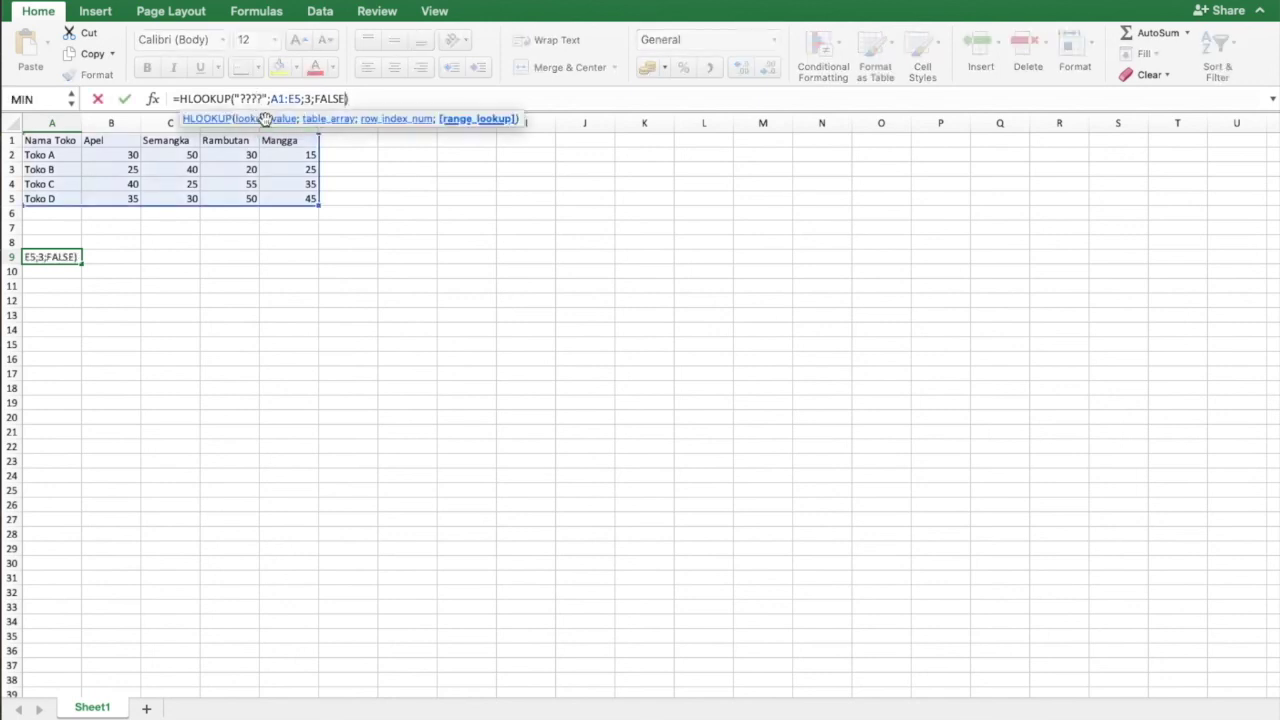
{"action": "key", "text": "Left"}
{"action": "key", "text": "Left"}
{"action": "key", "text": "BackSpace"}
{"action": "key", "text": "BackSpace"}
{"action": "key", "text": "BackSpace"}
{"action": "key", "text": "BackSpace"}
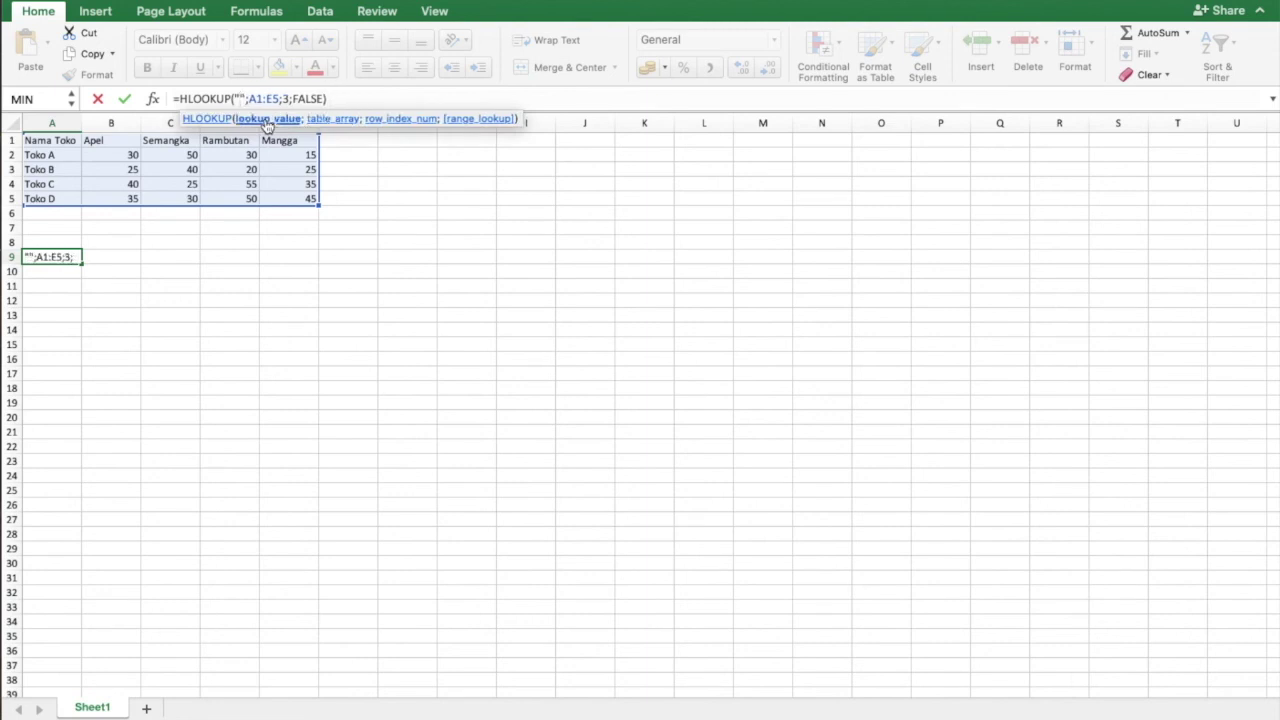
{"action": "type", "text": "????????"}
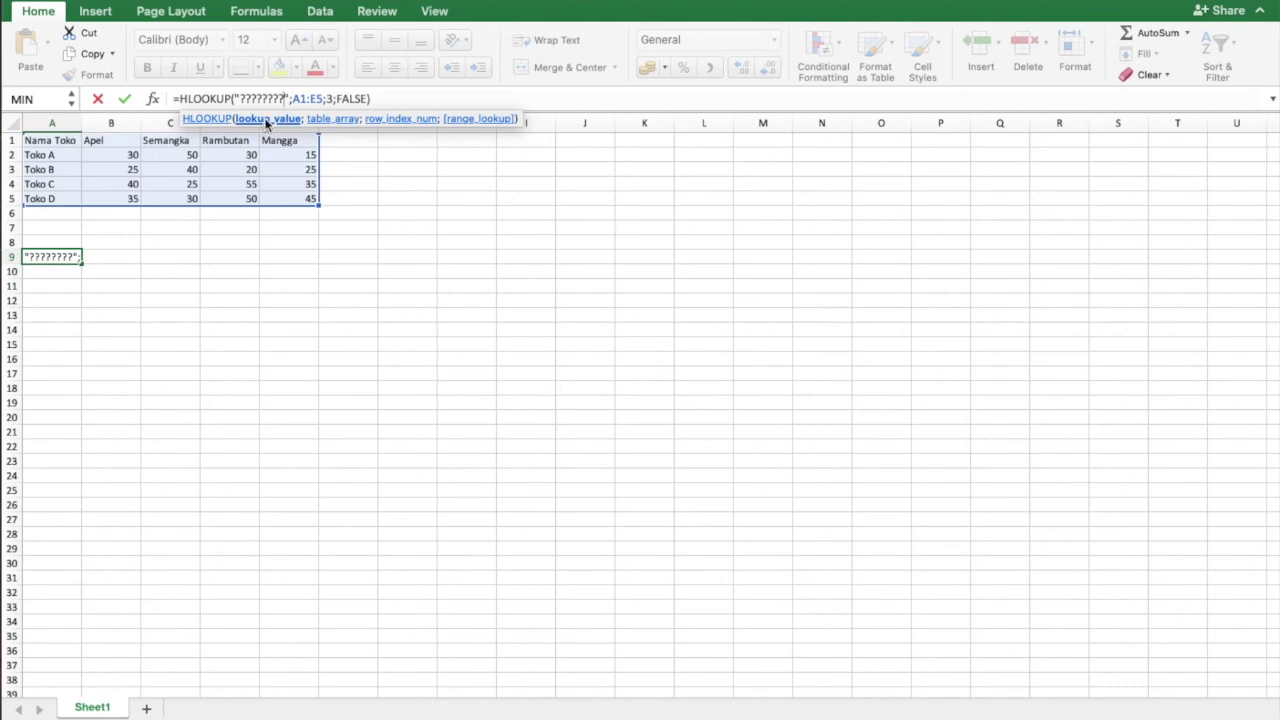
{"action": "key", "text": "Return"}
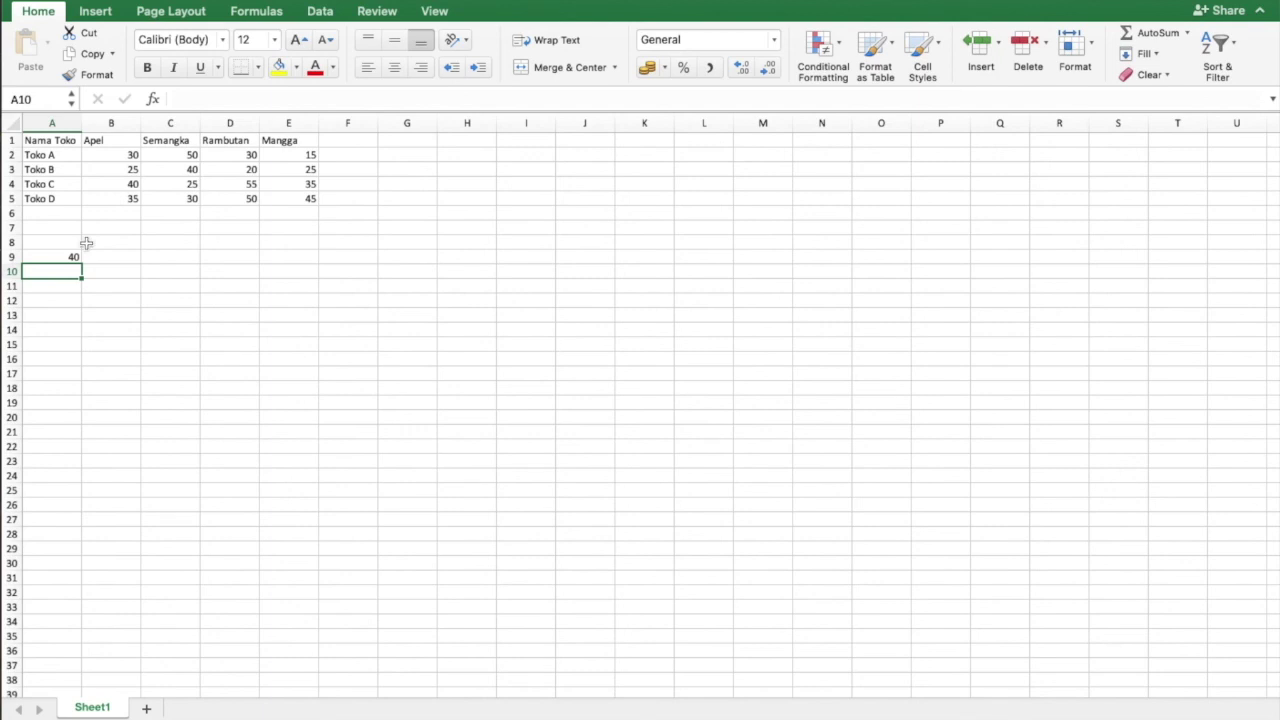
Try extending the A9 formula's lookup value to the ten-character wildcard "??????????".
{"action": "left_click", "coordinate": [71, 256]}
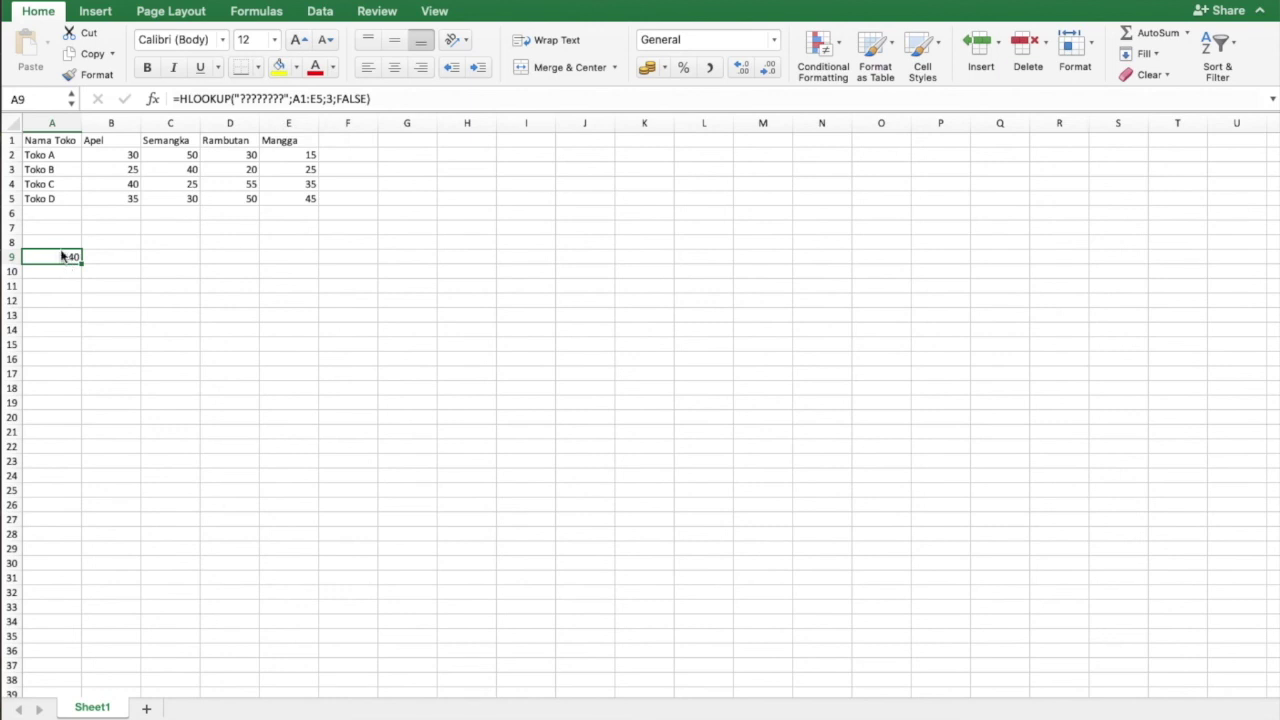
{"action": "left_click", "coordinate": [280, 100]}
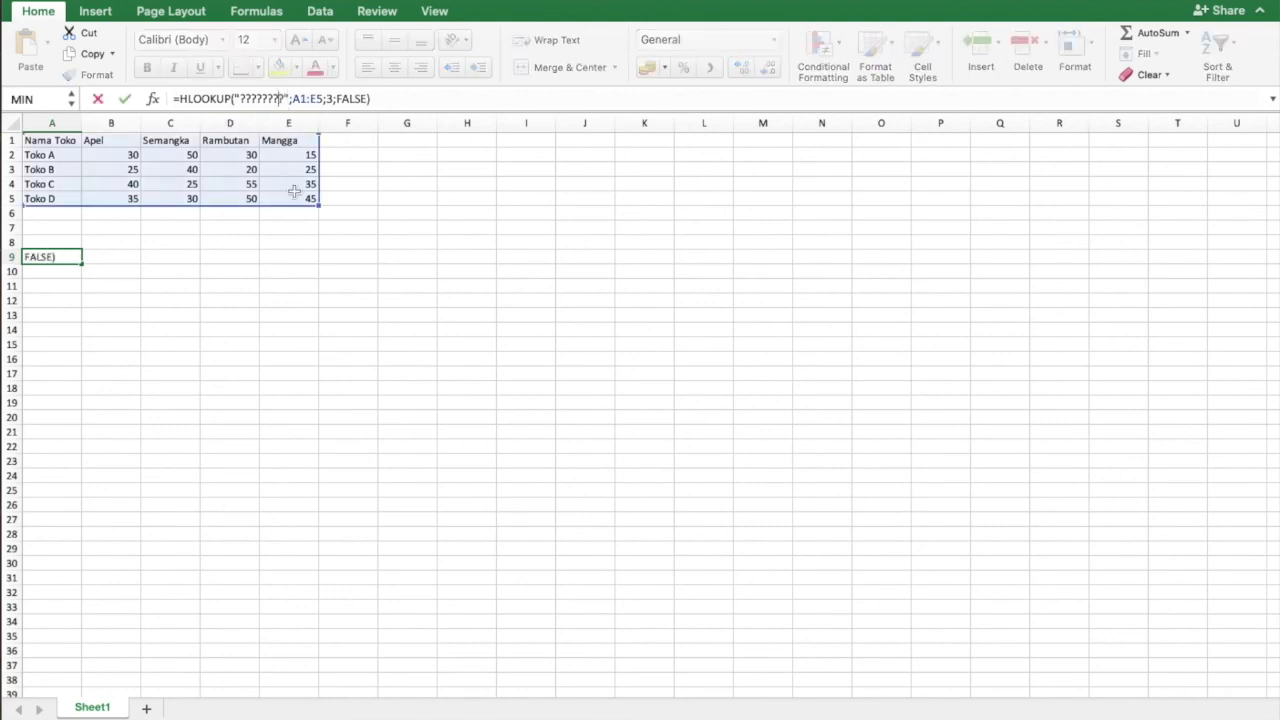
{"action": "type", "text": "??"}
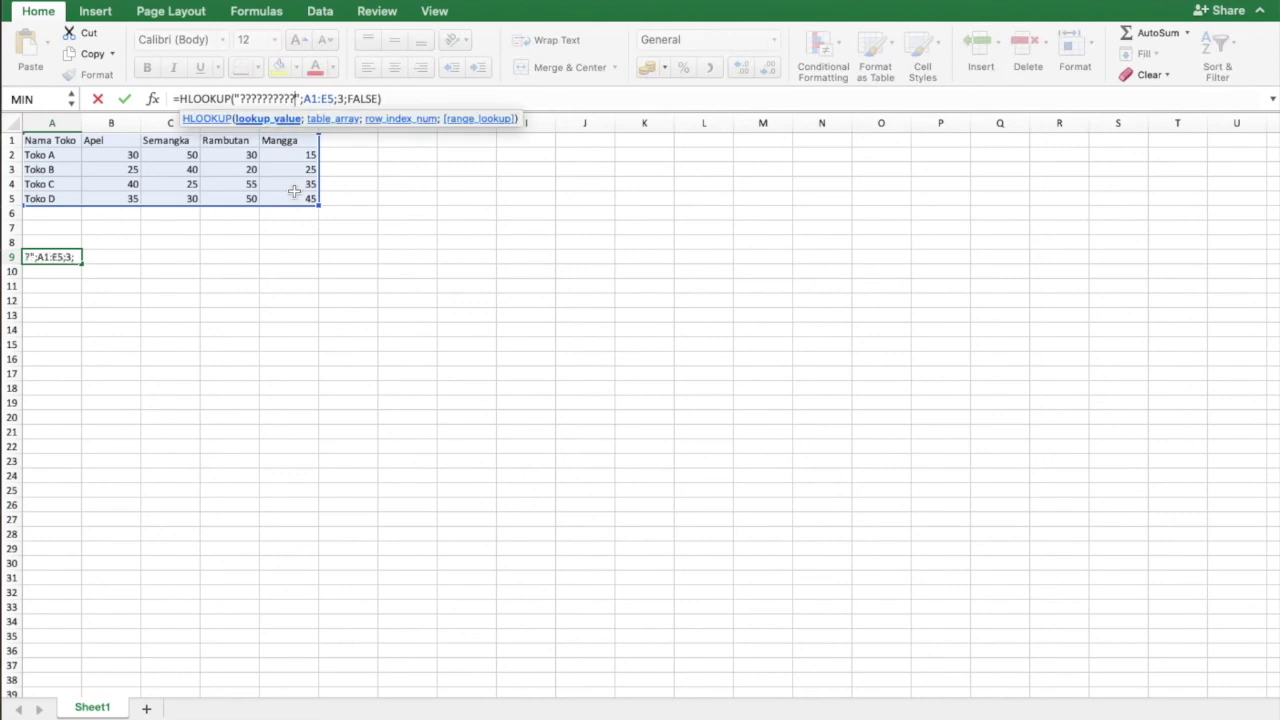
{"action": "key", "text": "Return"}
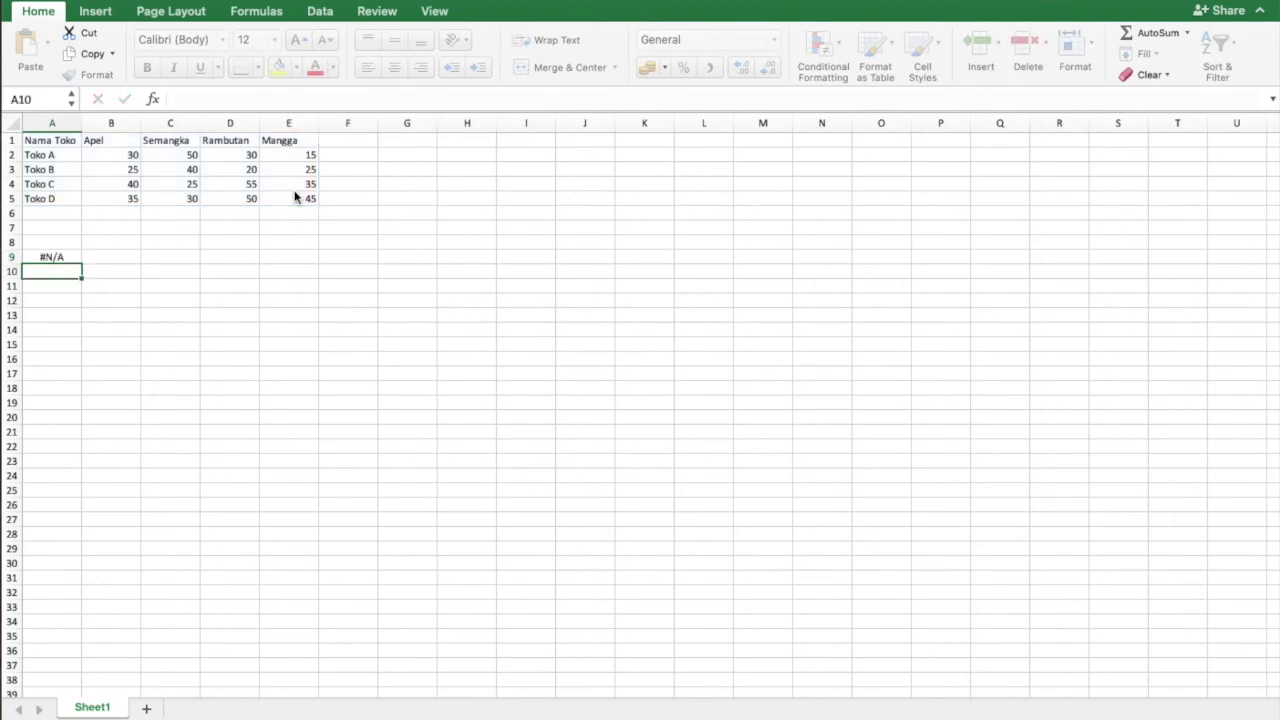
Restore the A9 formula's lookup value to eight question marks and check the result against Toko B's Semangka quantity.
{"action": "left_click", "coordinate": [66, 259]}
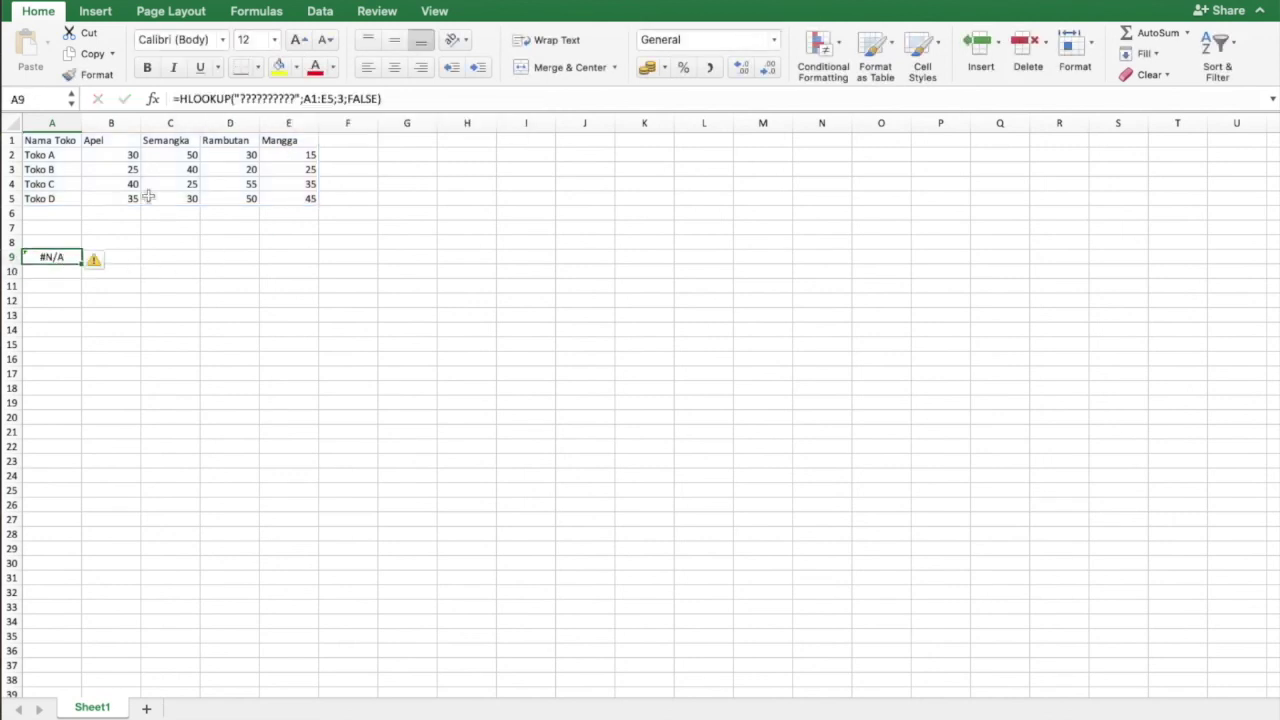
{"action": "left_click", "coordinate": [292, 100]}
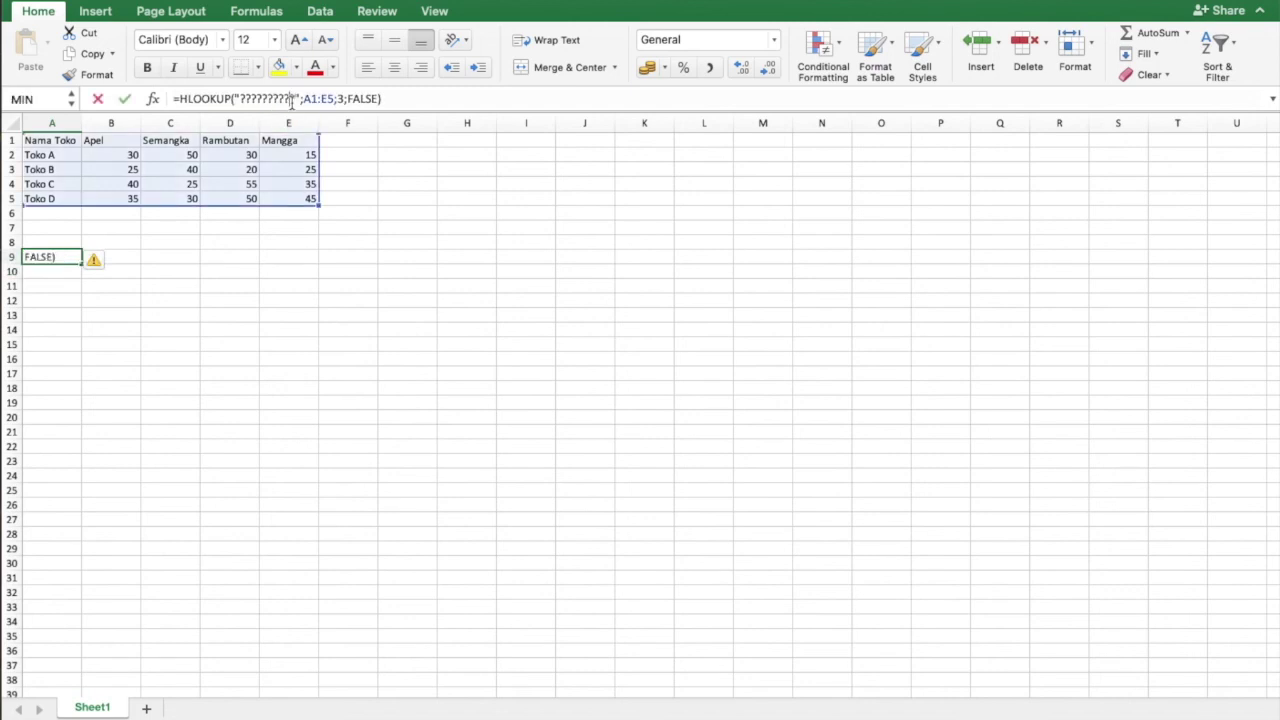
{"action": "key", "text": "BackSpace"}
{"action": "key", "text": "BackSpace"}
{"action": "key", "text": "BackSpace"}
{"action": "key", "text": "BackSpace"}
{"action": "key", "text": "BackSpace"}
{"action": "key", "text": "BackSpace"}
{"action": "key", "text": "BackSpace"}
{"action": "key", "text": "BackSpace"}
{"action": "key", "text": "BackSpace"}
{"action": "key", "text": "BackSpace"}
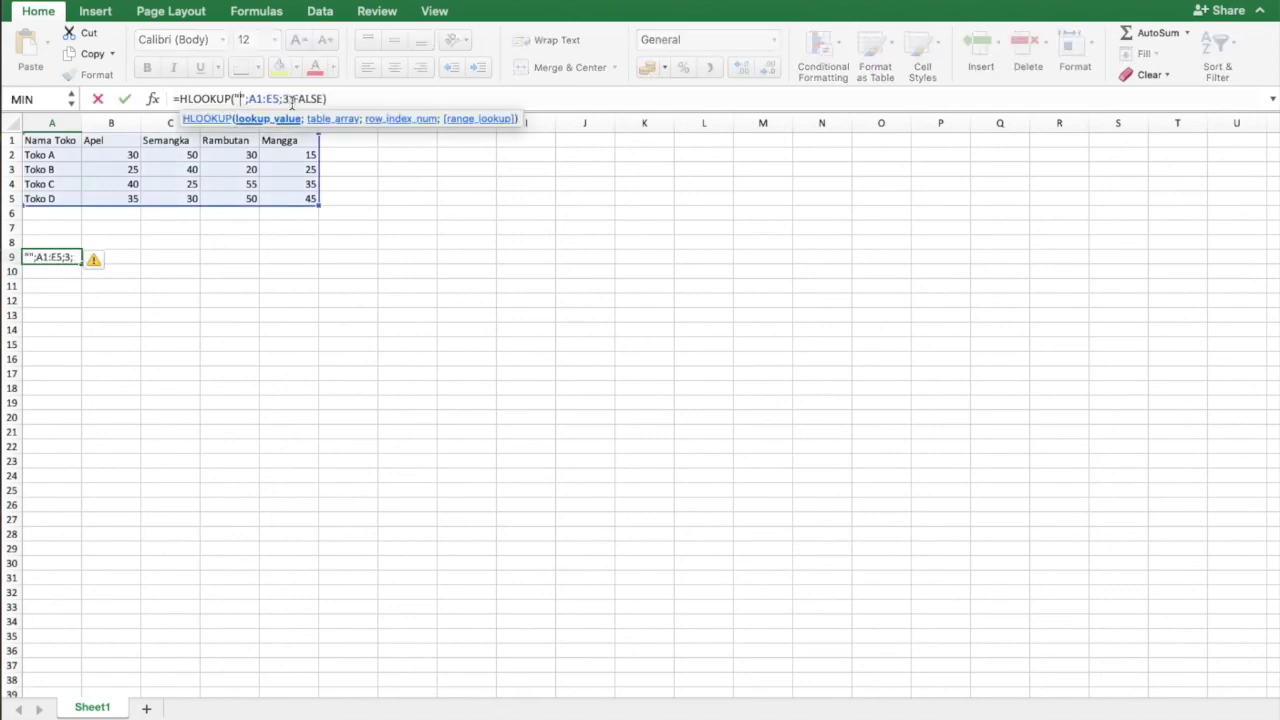
{"action": "type", "text": "????????"}
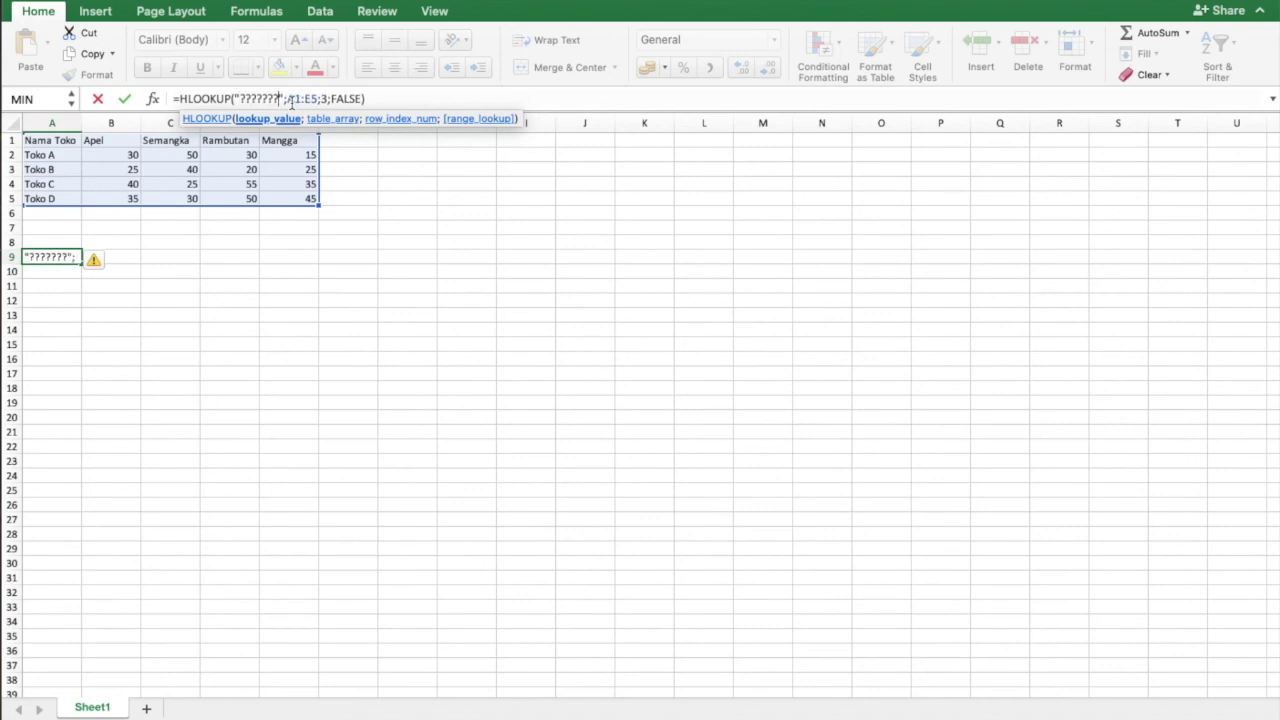
{"action": "key", "text": "Return"}
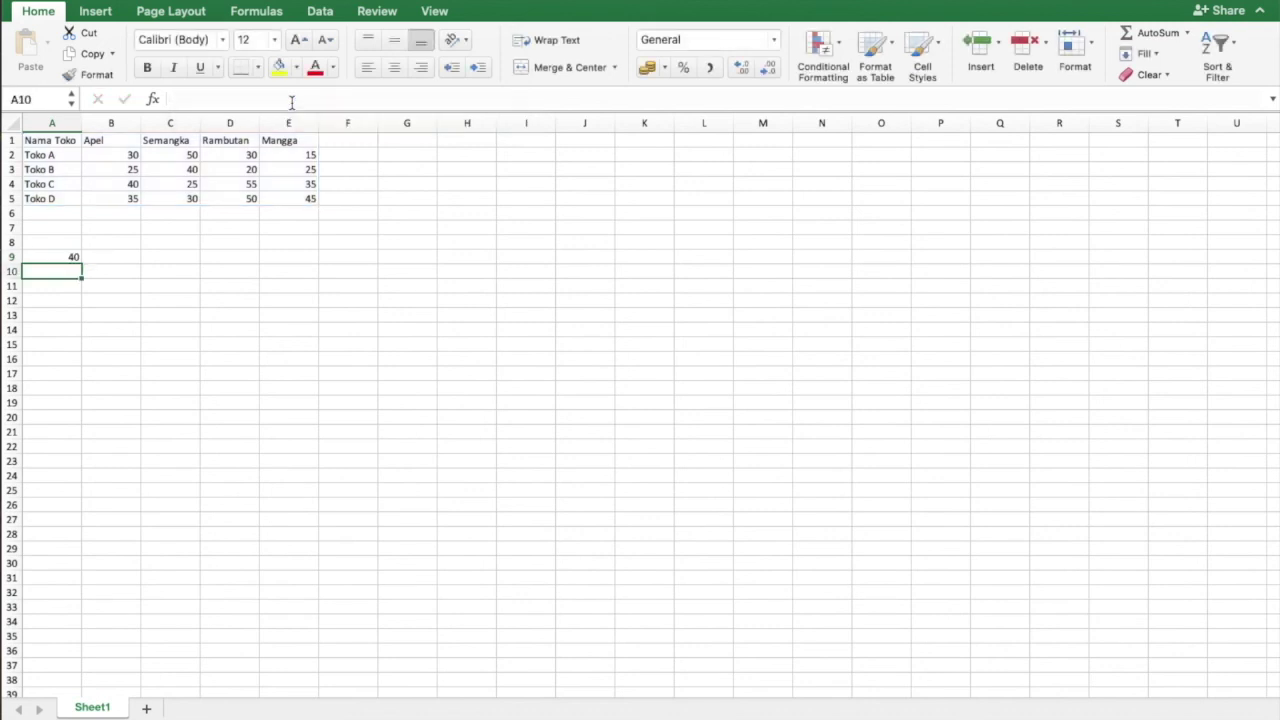
{"action": "left_click", "coordinate": [190, 170]}
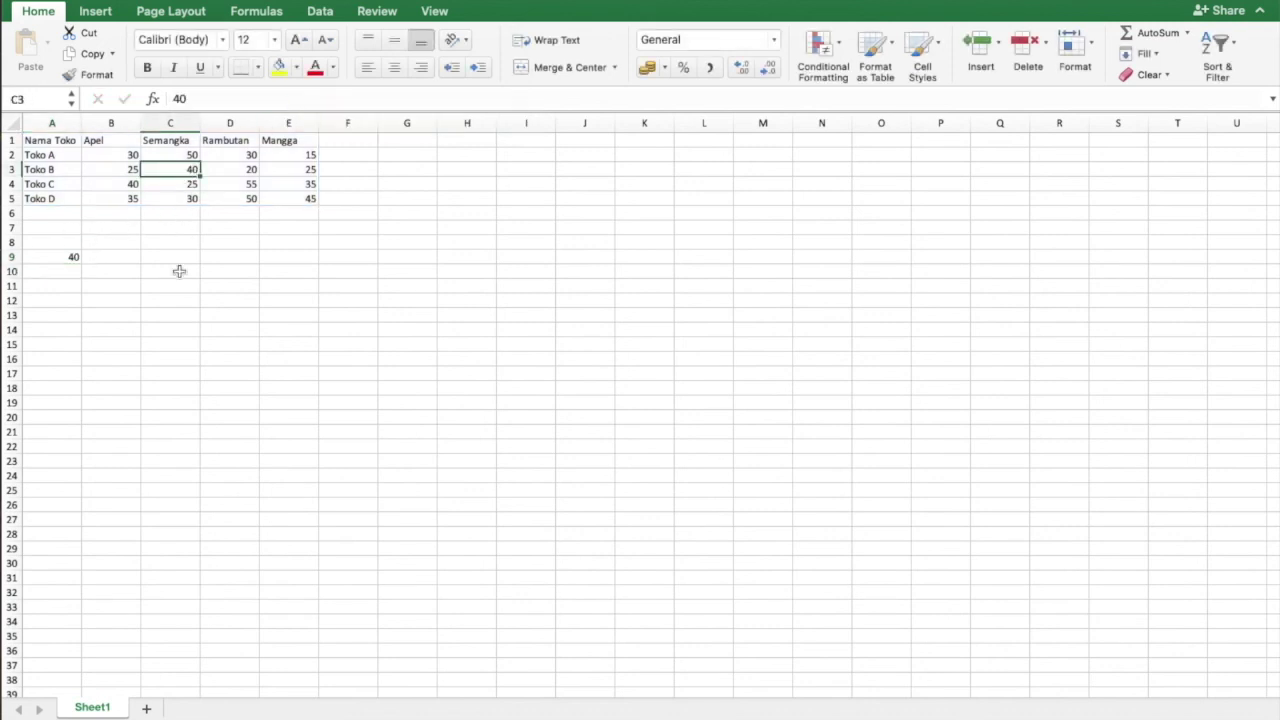